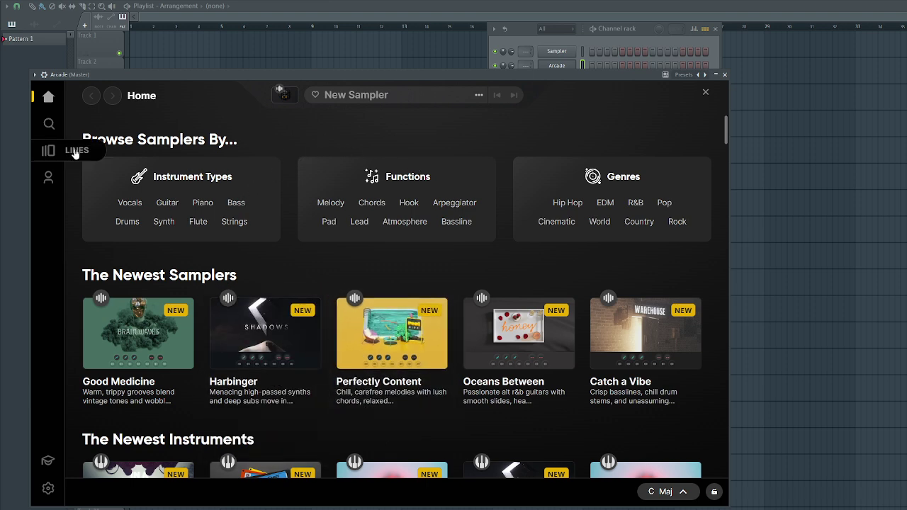
Download the Still Got Time sampler from Arcade's Hooked line and load it.
click(48, 151)
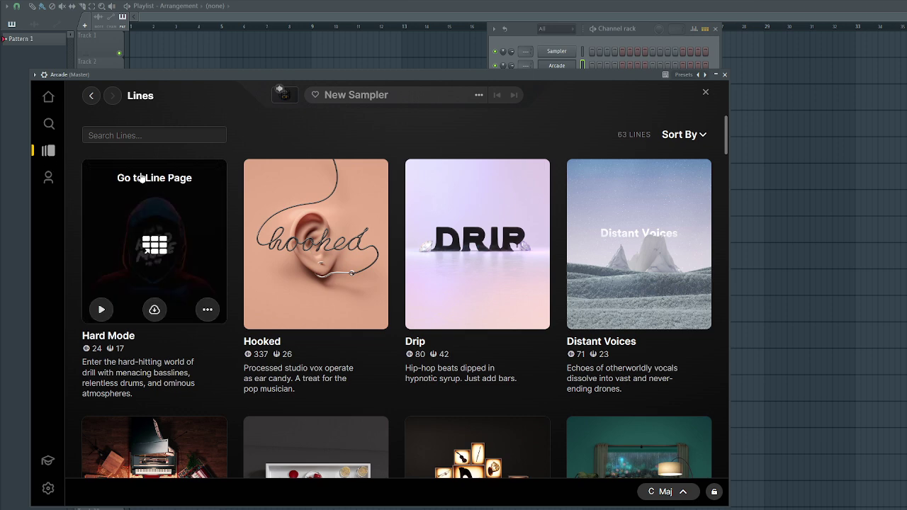
click(312, 249)
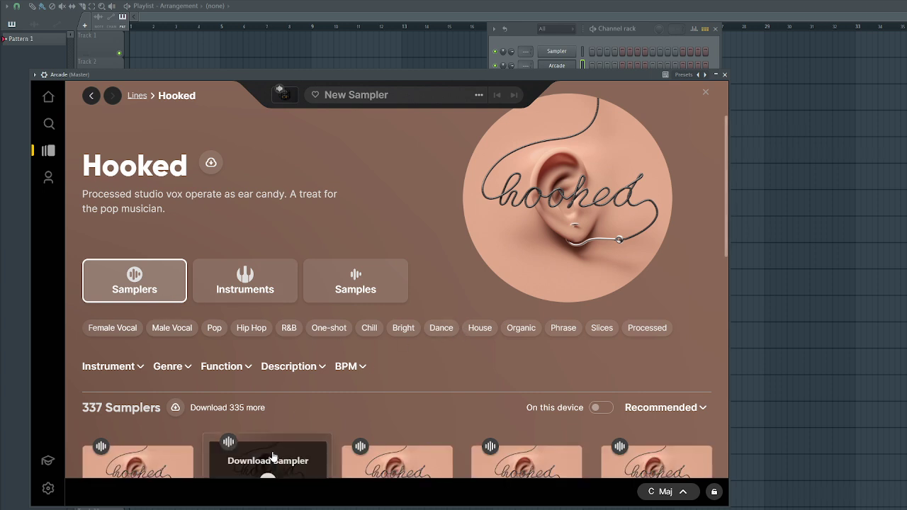
click(272, 457)
drag(293, 73, 330, 48)
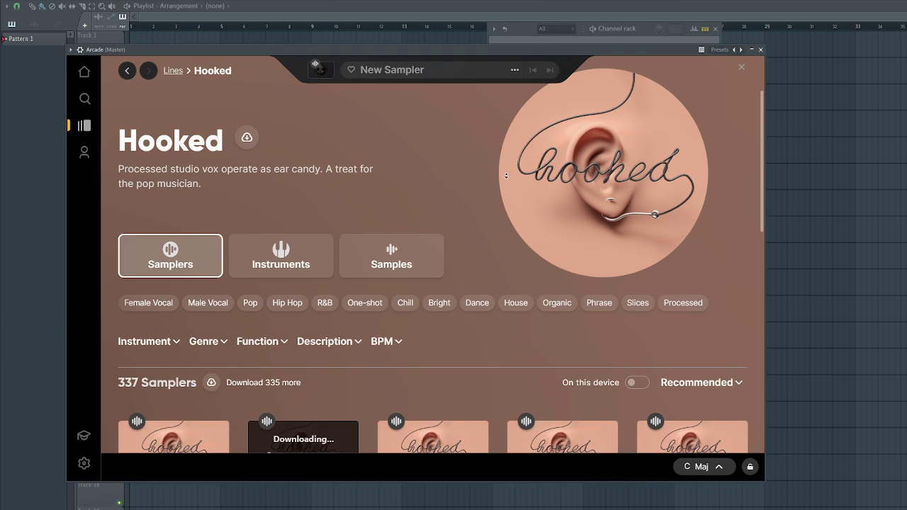
scroll(486, 215, down, 3)
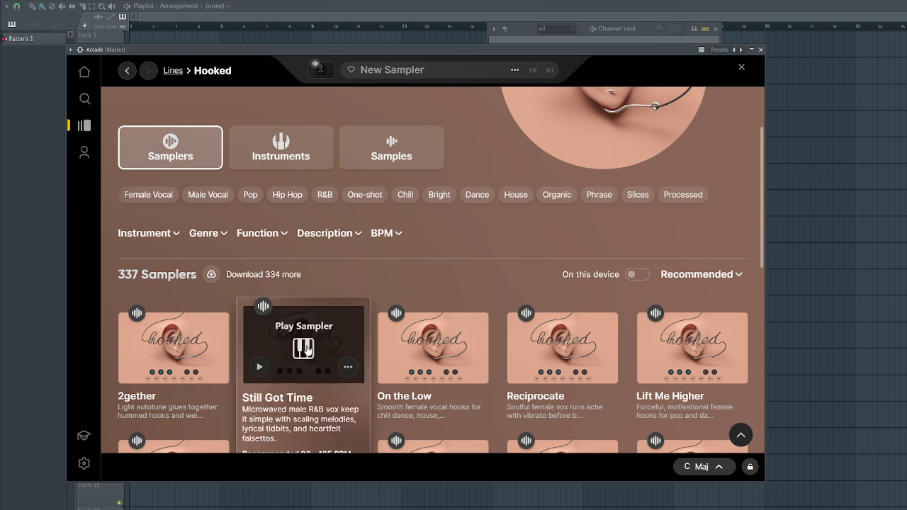
click(303, 326)
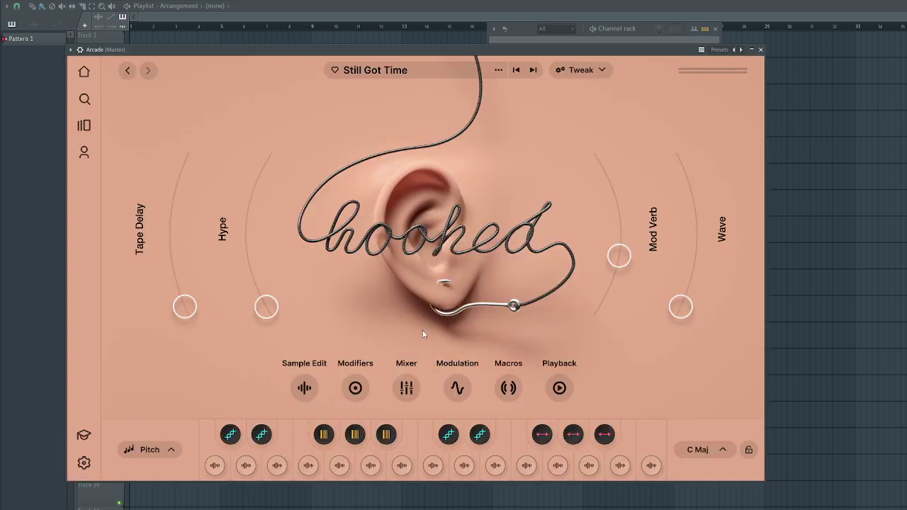
Enter a one-bar G5 note at bar 1 in the Arcade channel's piano roll and audition it.
click(550, 38)
right_click(566, 71)
click(584, 65)
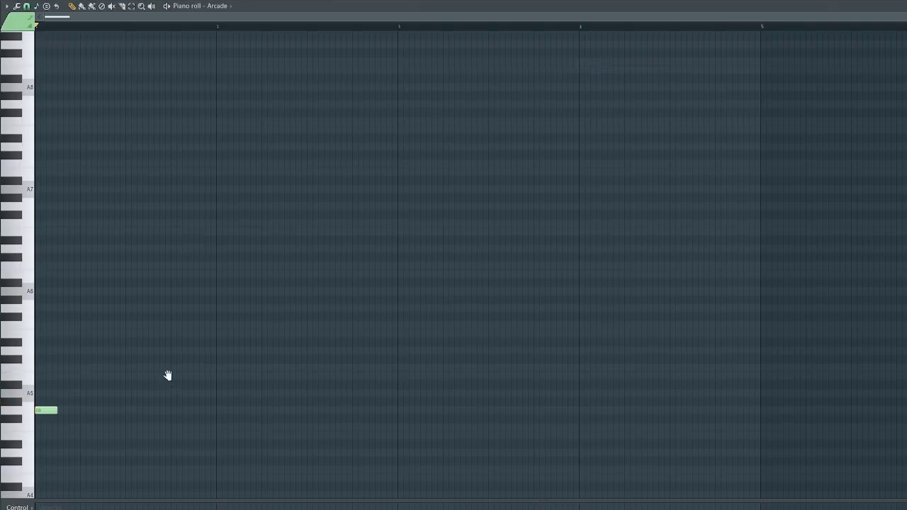
scroll(64, 282, down, 5)
drag(56, 280, 201, 297)
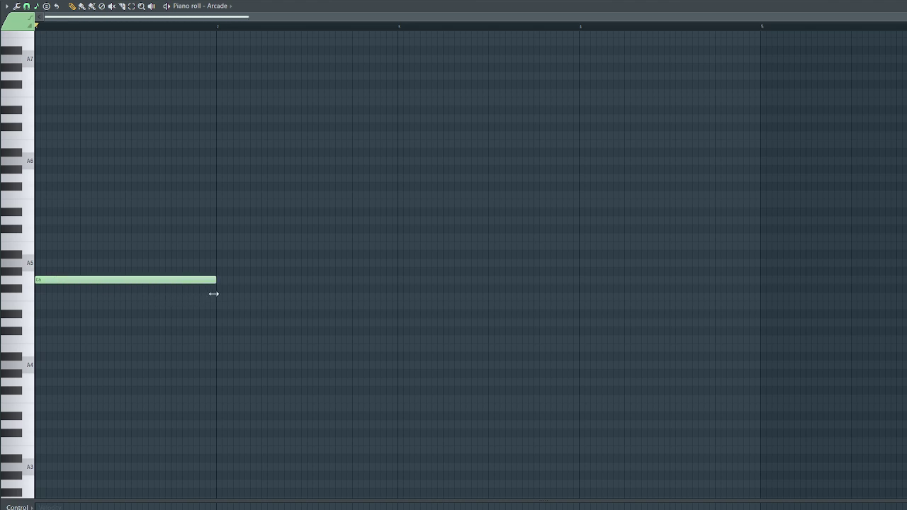
key(space)
key(space)
key(Escape)
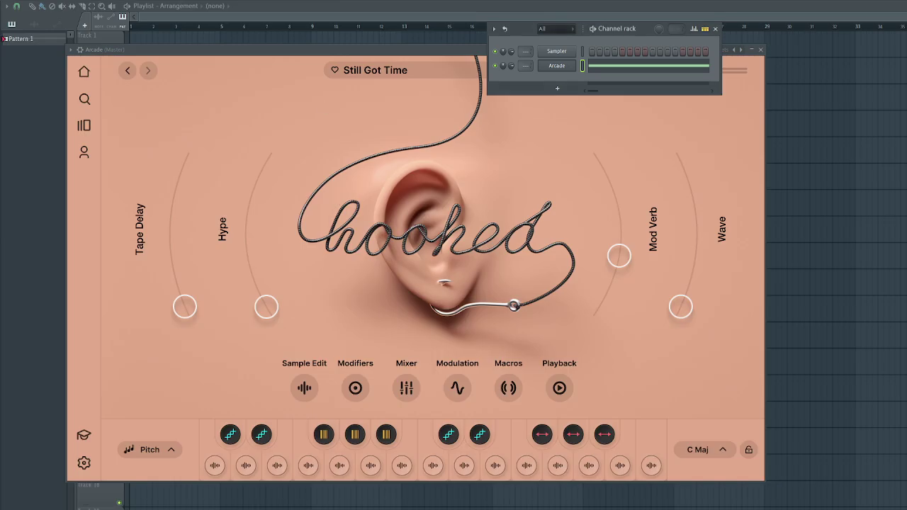
Set Arcade's session key to B minor.
click(702, 450)
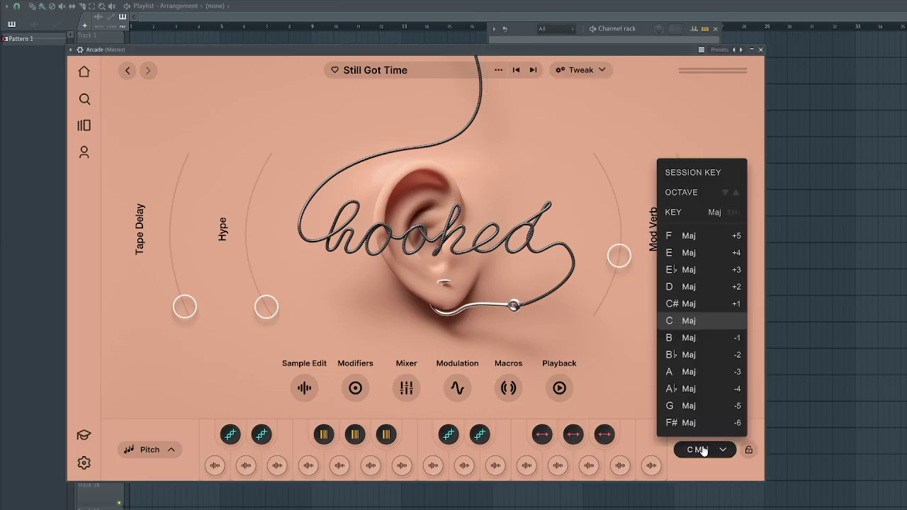
click(727, 213)
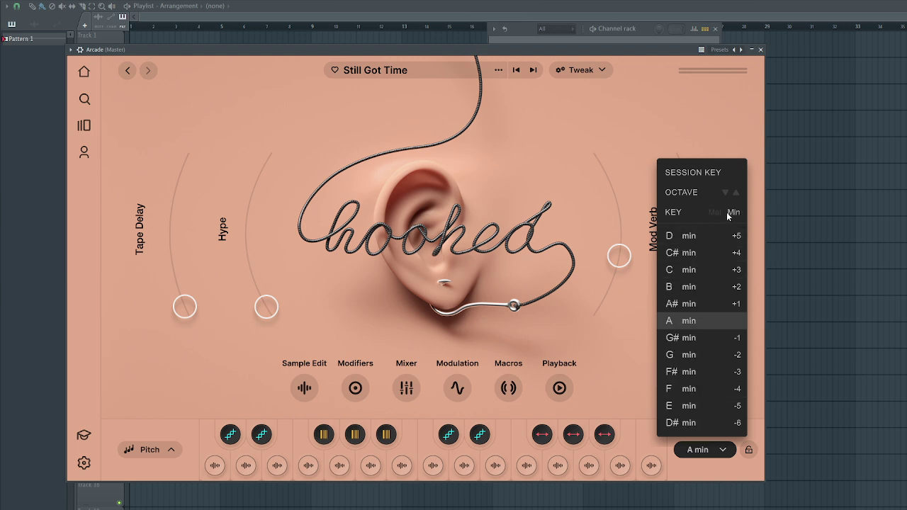
click(674, 287)
Reopen the Arcade channel's piano roll, play the first note, and add a one-bar B4 note in bar 2.
click(631, 31)
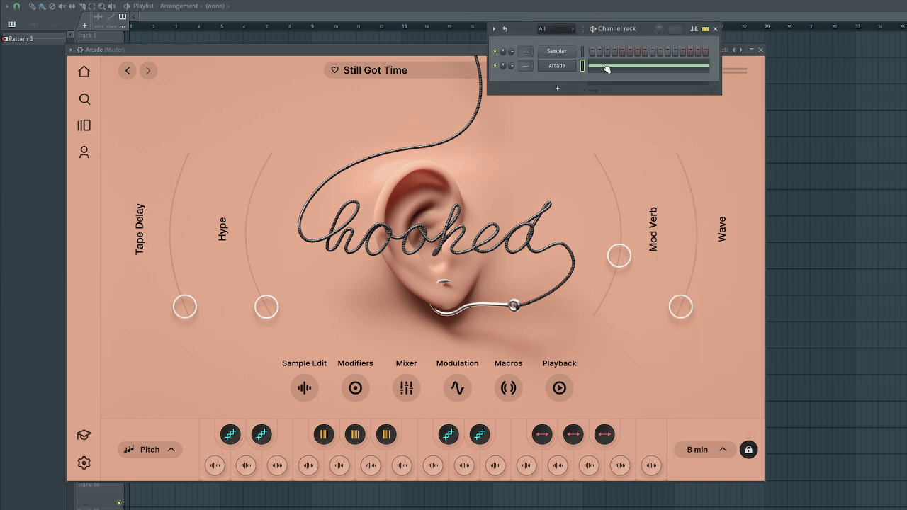
click(606, 69)
key(space)
key(space)
mouse_move(221, 338)
mouse_down()
mouse_move(177, 342)
mouse_move(216, 346)
mouse_up()
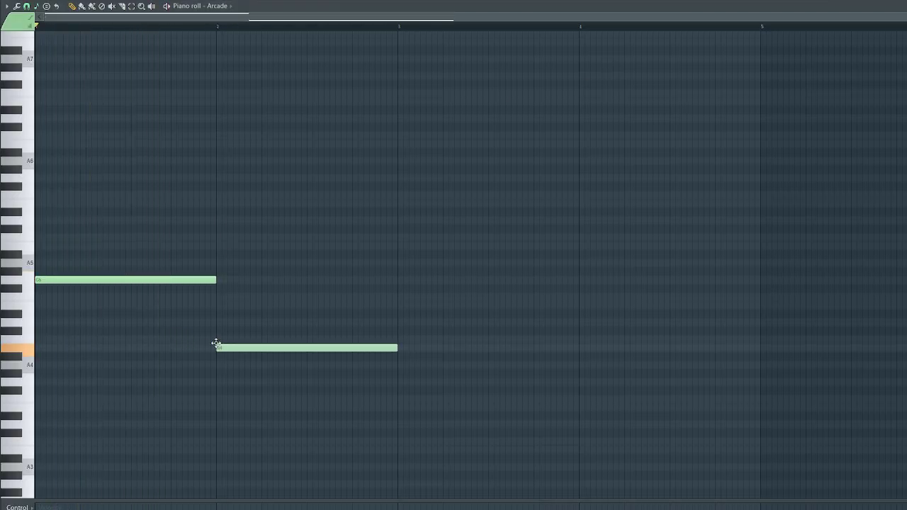
key(space)
key(space)
Add a C5 note halfway through bar 1, shorten it to end at bar 2, and play back the phrase.
click(124, 339)
key(space)
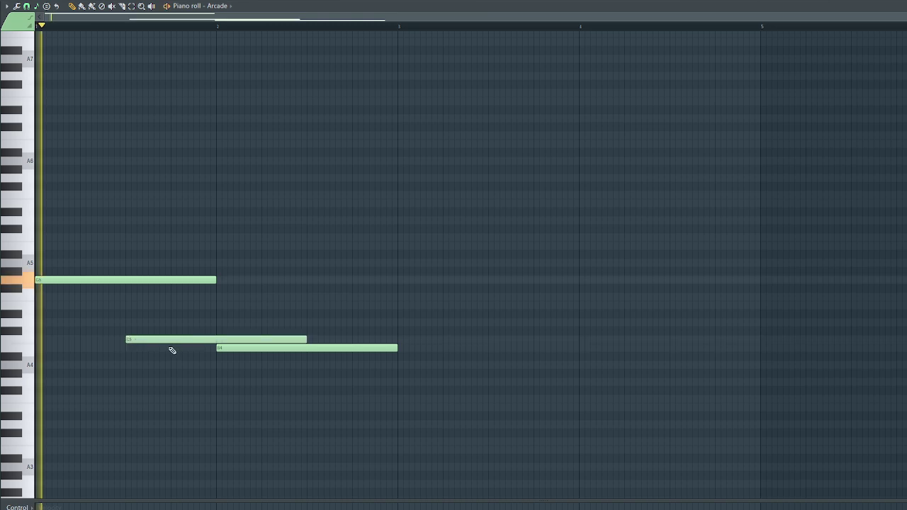
drag(306, 339, 216, 339)
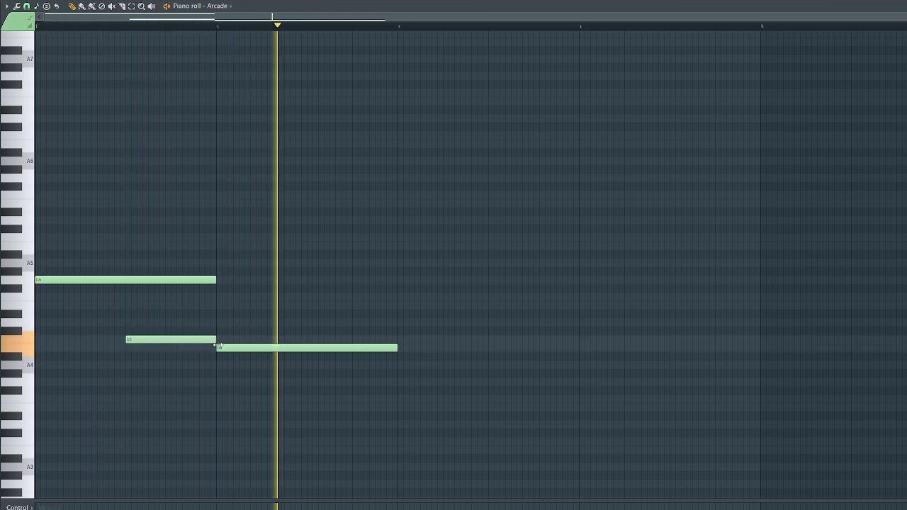
key(space)
key(space)
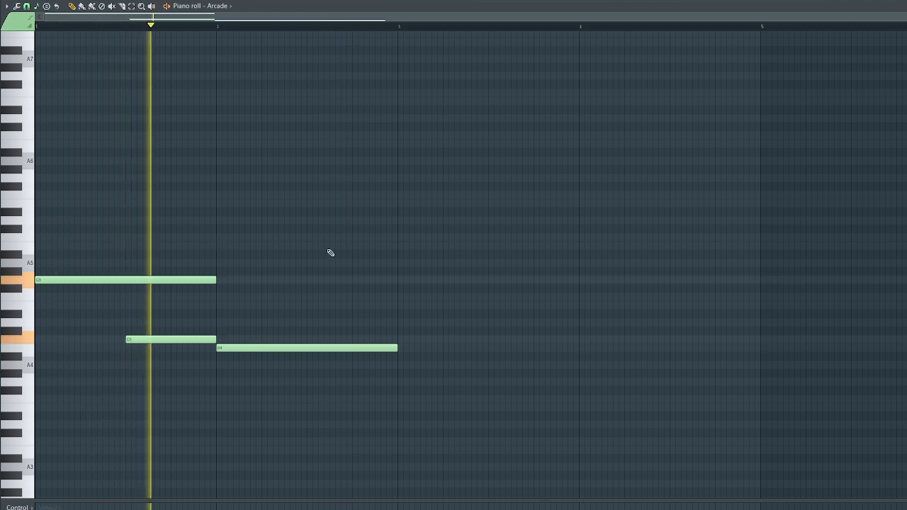
Add a half-bar C6 note in the second half of bar 2 and duplicate the two-bar phrase into bars 3 and 4.
click(306, 238)
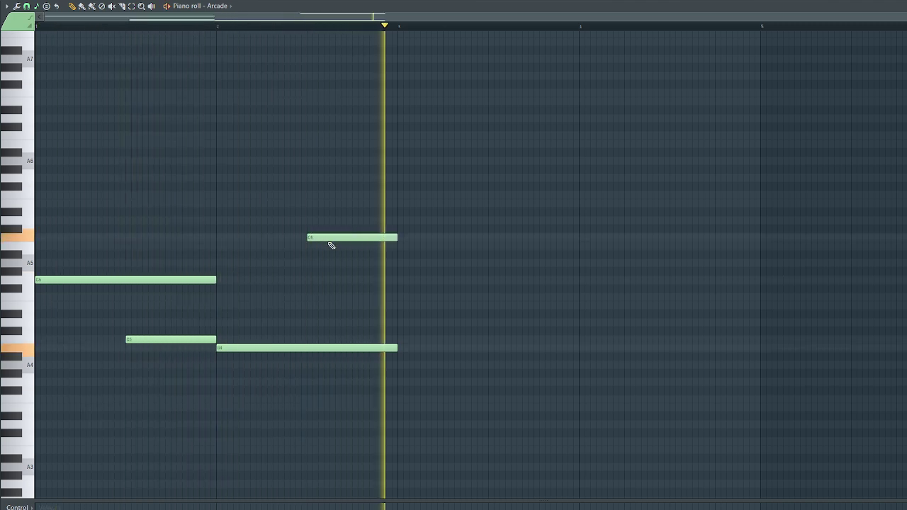
key(space)
key(ctrl+b)
key(ctrl+d)
key(space)
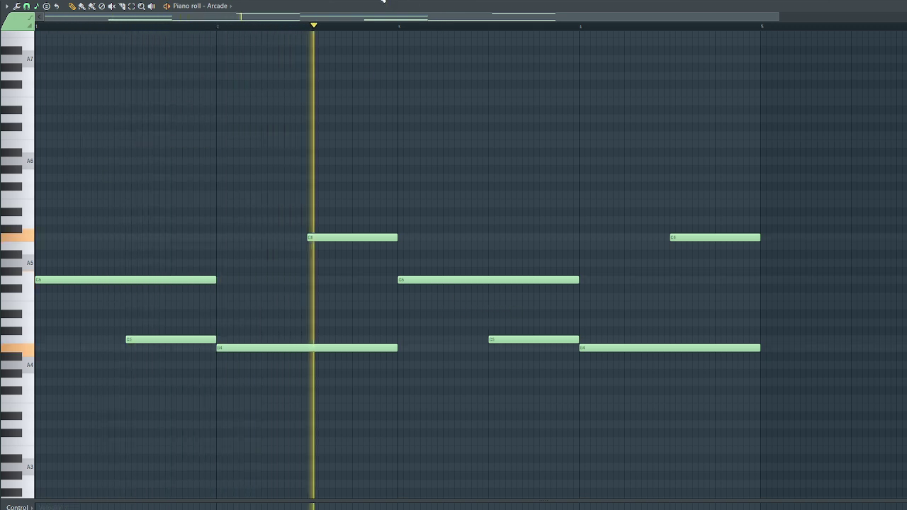
Select all the notes and shorten their ends slightly to leave a small gap before each following note.
key(F9)
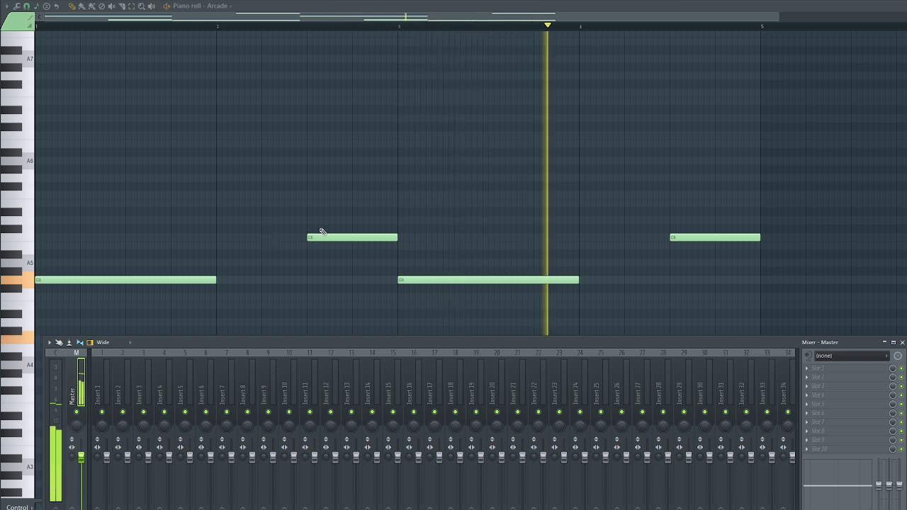
key(F9)
key(ctrl+a)
key(space)
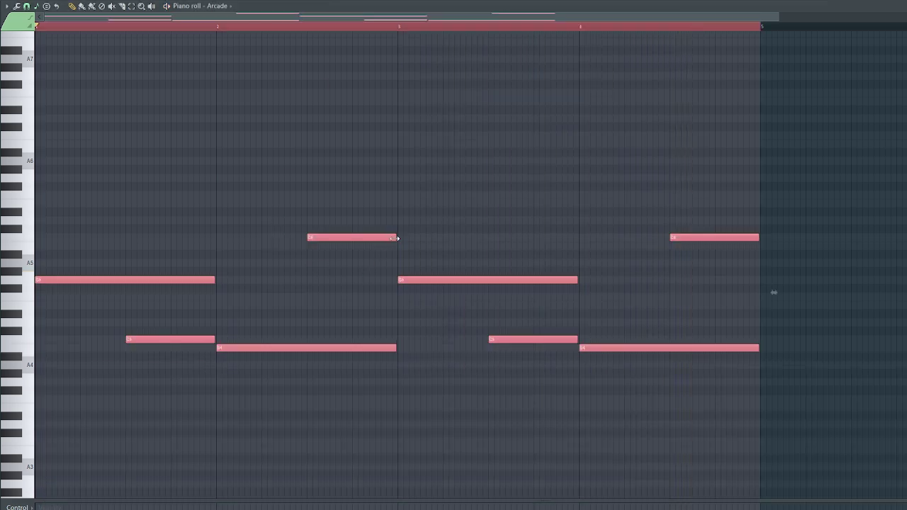
scroll(294, 43, up, 4)
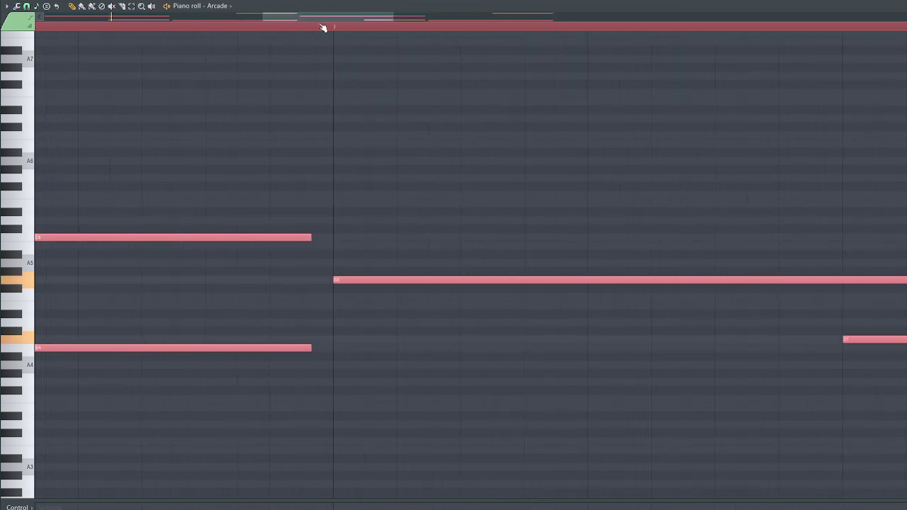
key(ctrl+d)
scroll(323, 27, down, 5)
scroll(391, 29, down, 1)
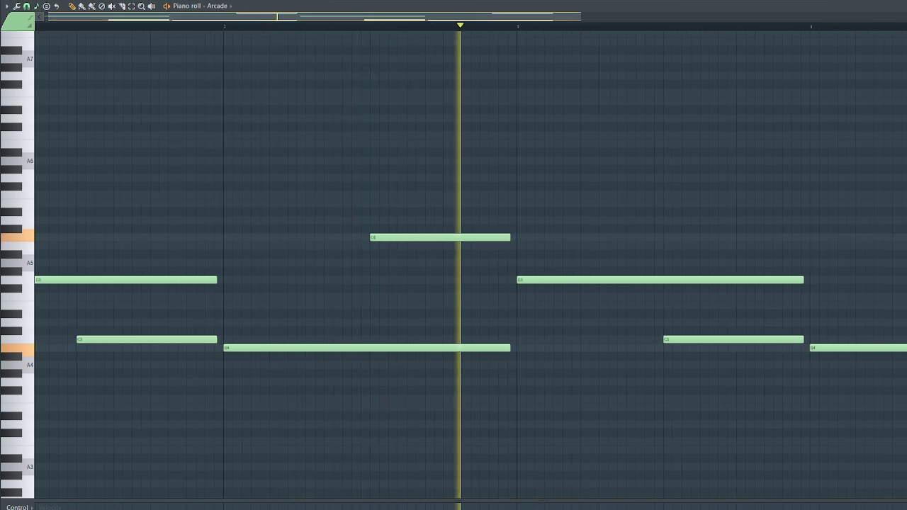
scroll(390, 28, down, 2)
Trim the ends of all the notes a little further and play the pattern to check the wider gaps.
key(ctrl+a)
key(space)
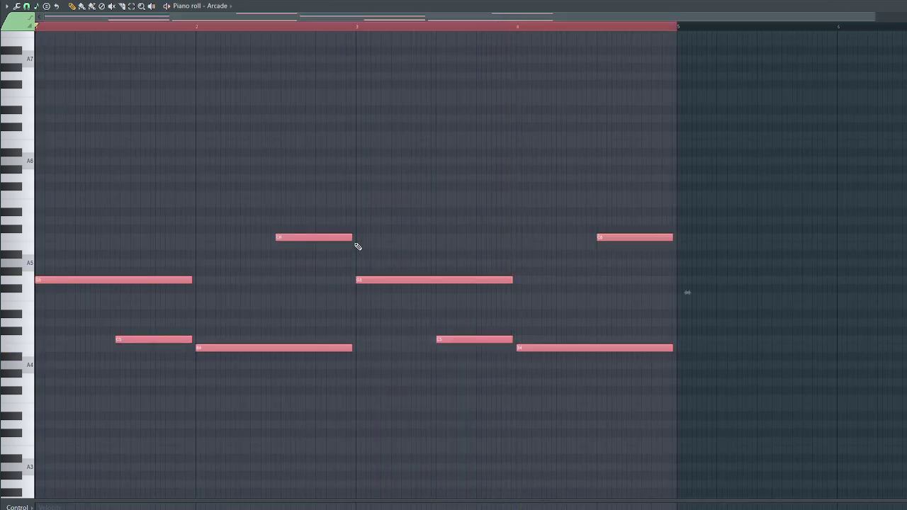
drag(349, 240, 348, 240)
key(space)
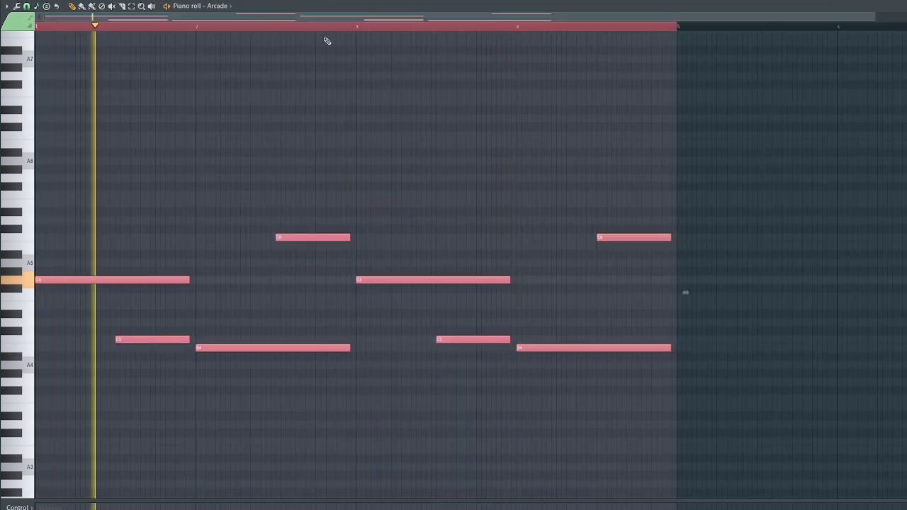
key(ctrl+d)
Shorten only the two B4 notes in bars 2 and 4 a bit more at their ends.
scroll(317, 32, down, 1)
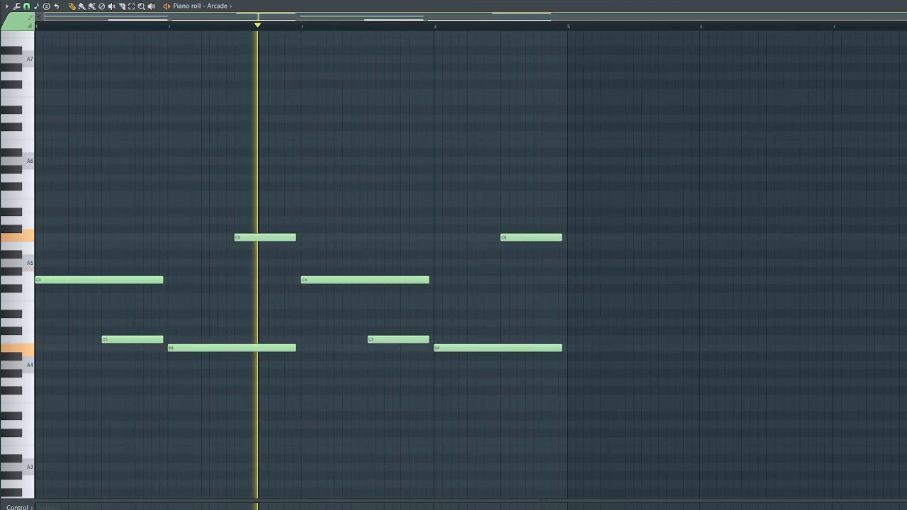
scroll(318, 29, down, 1)
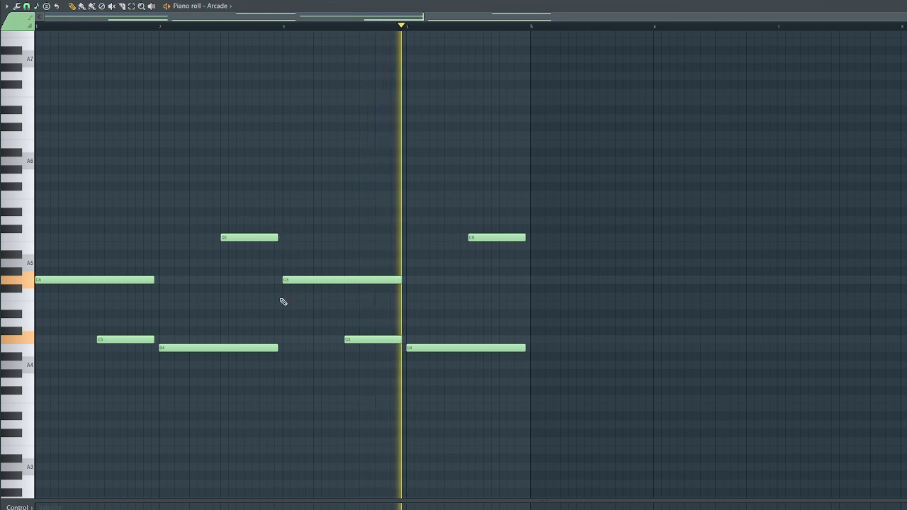
drag(277, 347, 275, 351)
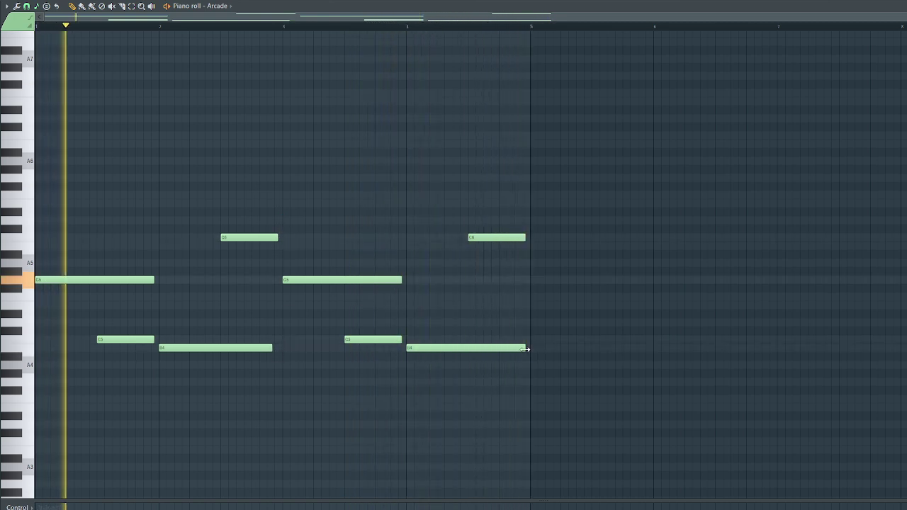
drag(526, 348, 520, 356)
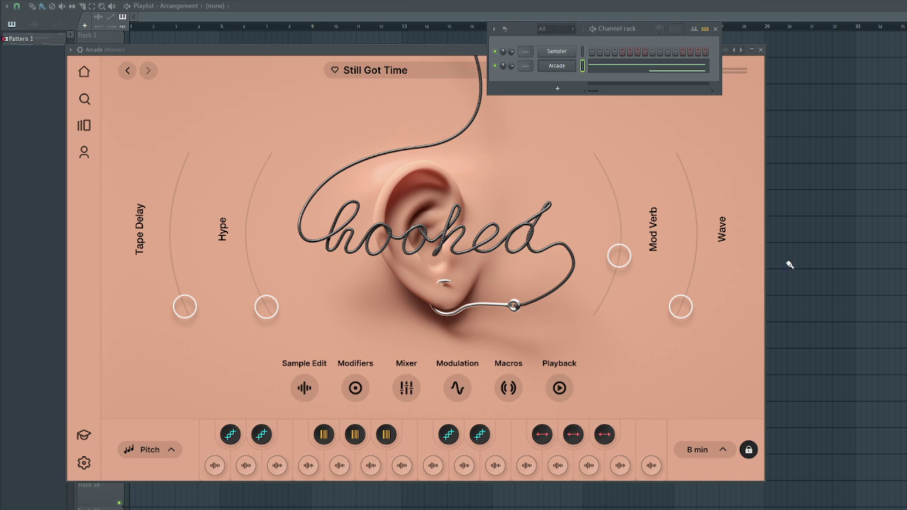
Place two Pattern 1 clips back to back on playlist Track 1, starting at bar 1, and remove the stray clips on Track 3.
click(610, 73)
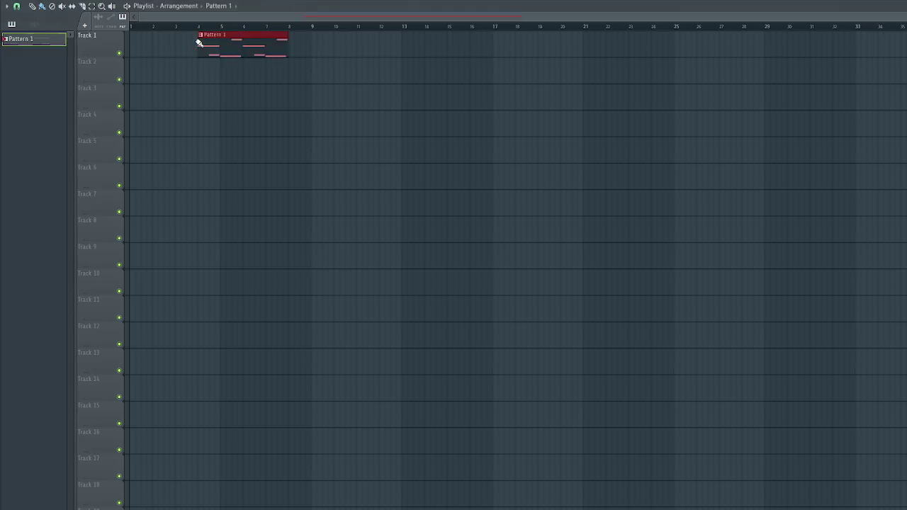
drag(218, 42, 150, 42)
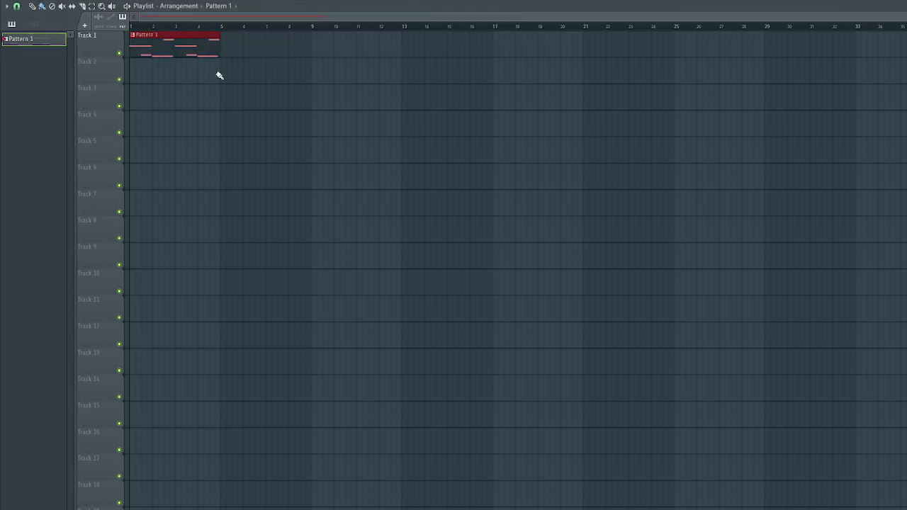
drag(236, 88, 170, 86)
key(ctrl+alt+c)
key(Escape)
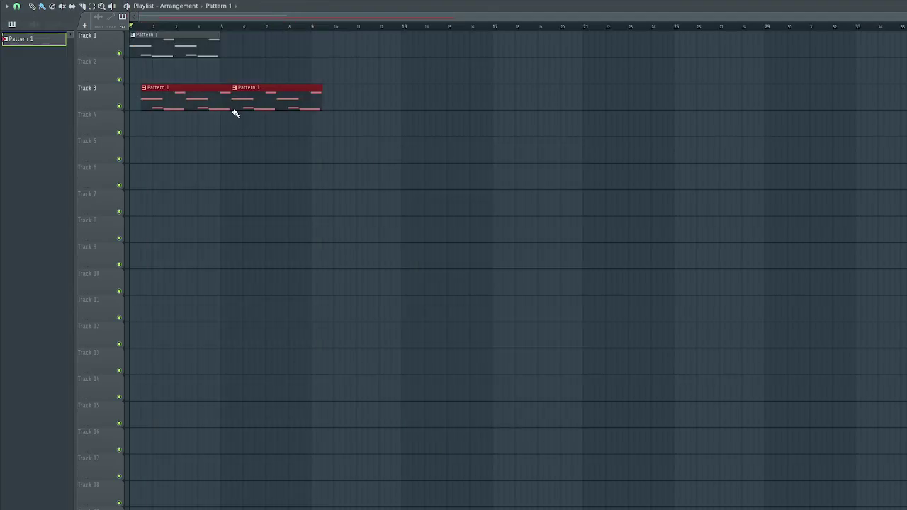
right_click(275, 108)
click(227, 55)
Select both Pattern 1 clips and consolidate them into one audio clip.
mouse_move(274, 109)
mouse_down()
mouse_move(224, 53)
mouse_move(119, 18)
mouse_up()
key(ctrl+alt+c)
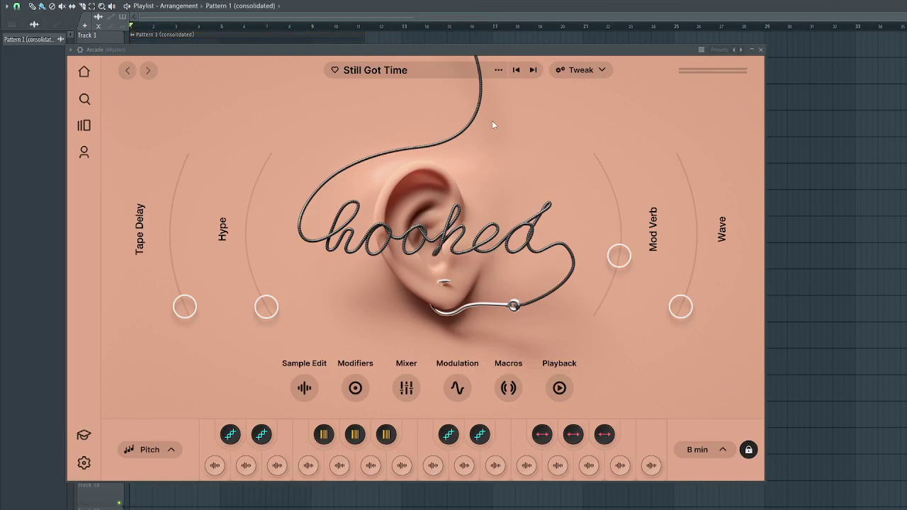
key(Escape)
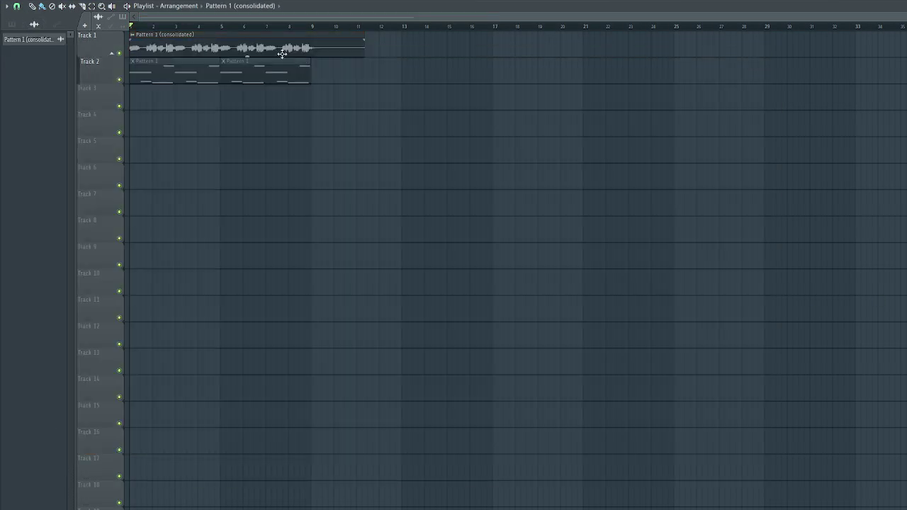
Slice the consolidated audio clip at bar 9, remove its empty tail, and switch back to the Draw tool.
key(space)
scroll(208, 15, up, 3)
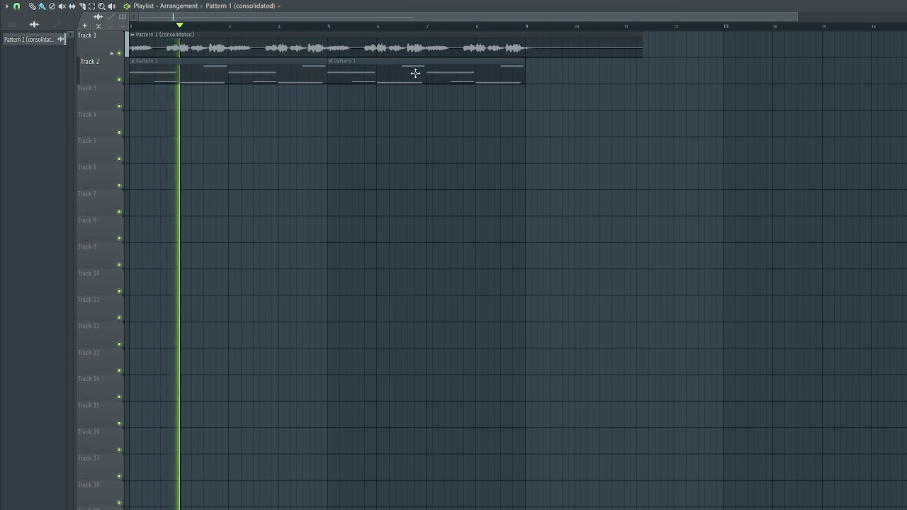
click(82, 7)
drag(526, 34, 527, 58)
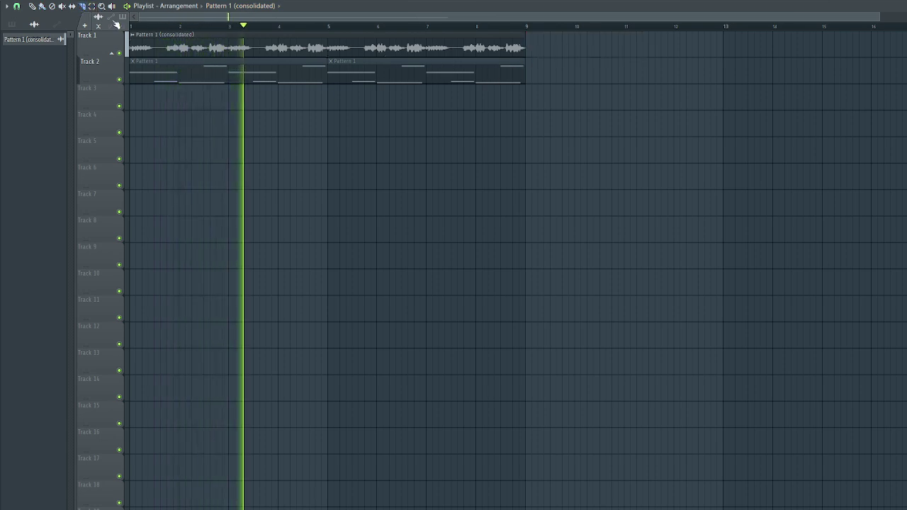
click(33, 6)
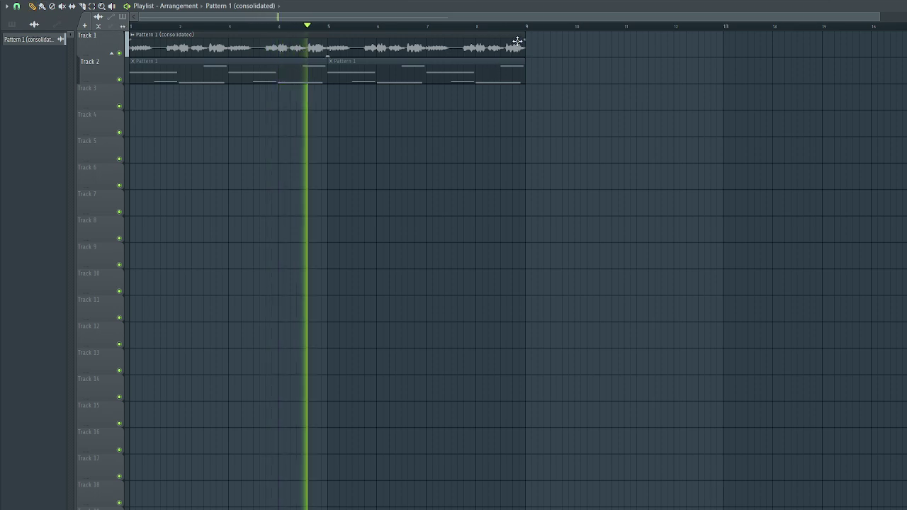
Try shortening the consolidated vocal clip to end slightly before bar 9 and play it back.
drag(526, 38, 521, 38)
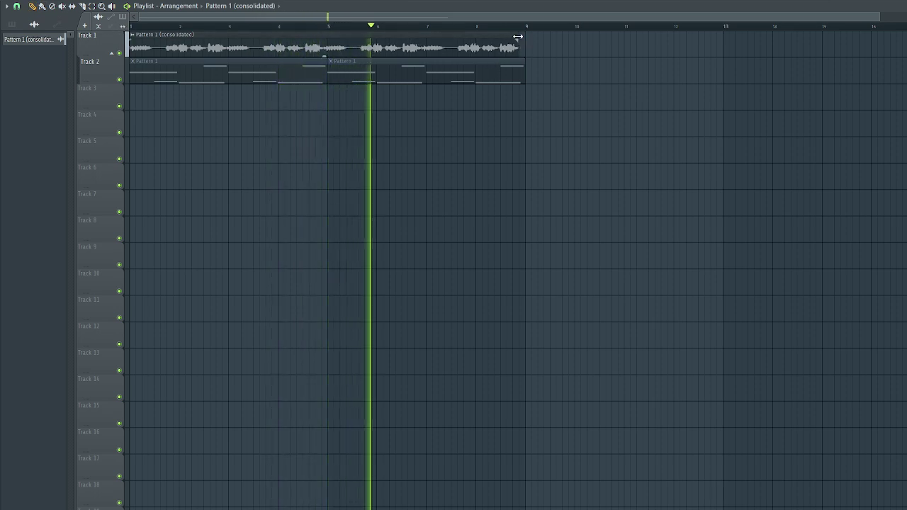
key(space)
key(space)
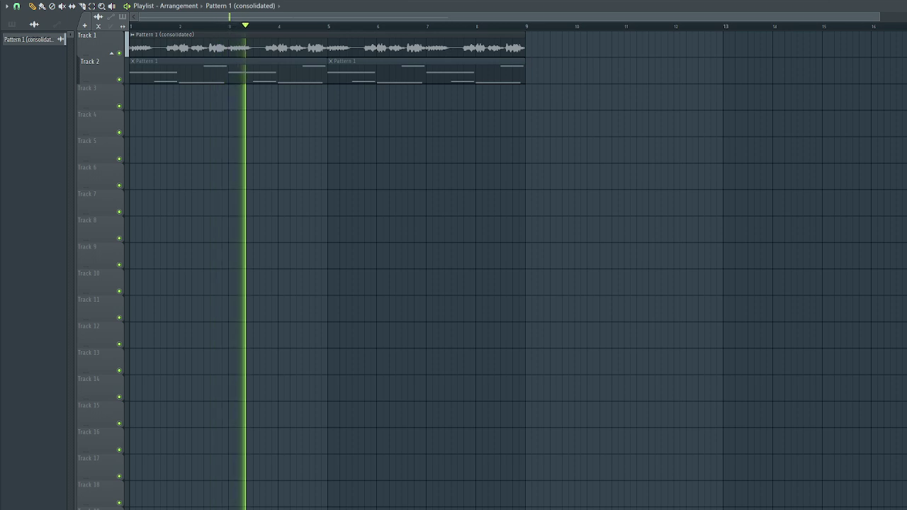
Slice the vocal clip on Track 1 into several short pieces just before bar 3 and play the edit.
drag(878, 16, 678, 17)
scroll(239, 28, up, 2)
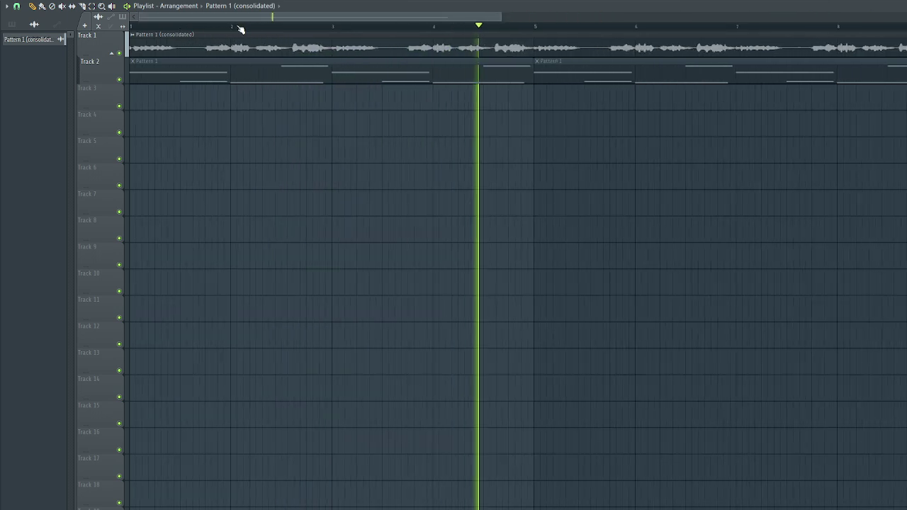
key(space)
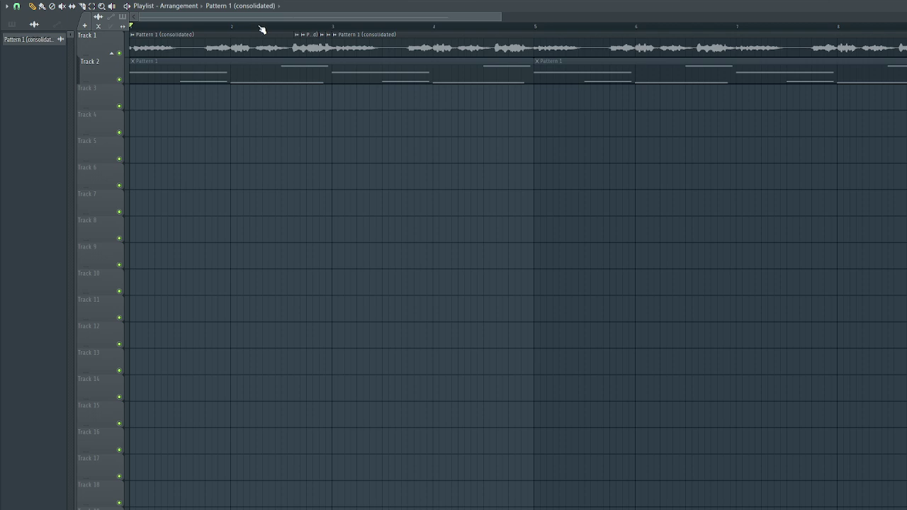
key(space)
scroll(262, 29, down, 1)
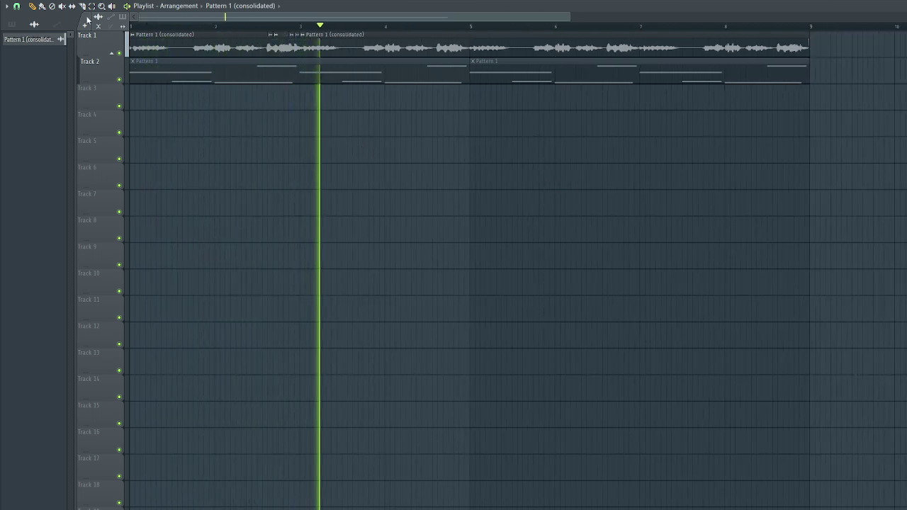
Delete the two short vocal slices directly before bar 3 and split the longer slice ahead of them.
scroll(219, 28, up, 2)
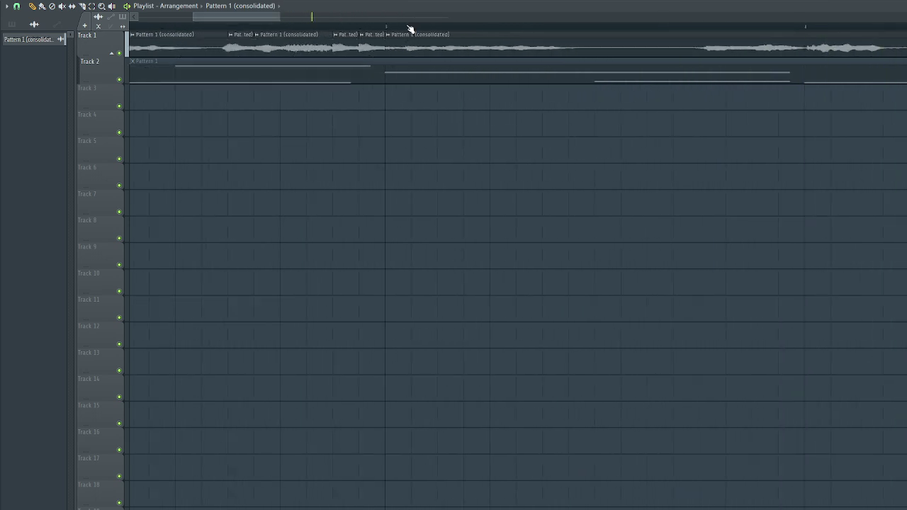
drag(460, 67, 347, 71)
key(space)
right_click(248, 47)
right_click(230, 49)
drag(227, 59, 321, 65)
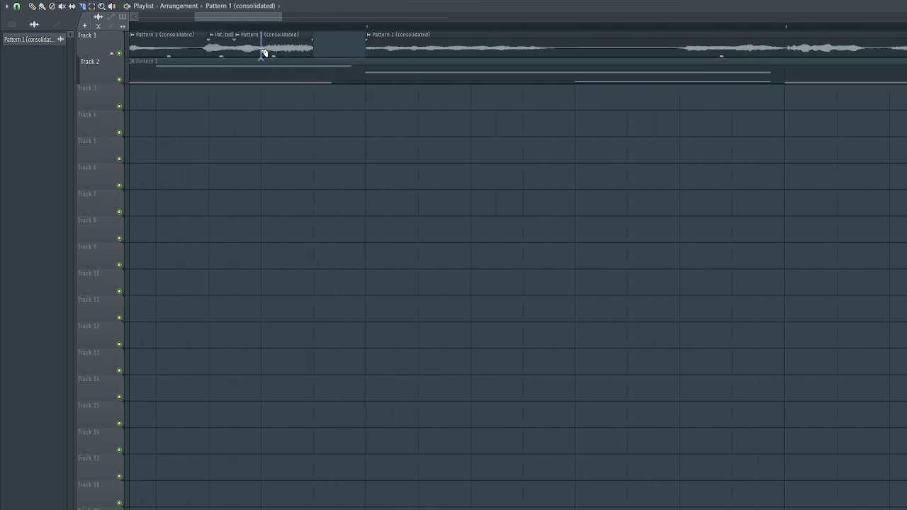
scroll(312, 61, right, 5)
key(ctrl+d)
drag(282, 60, 228, 65)
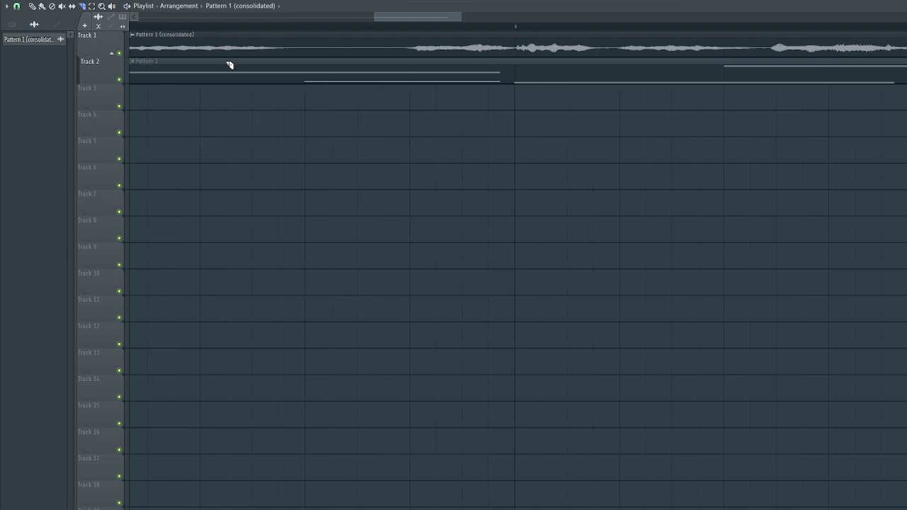
Duplicate the last vocal slice to fill the gap before bar 3 and play back the edit from within bar 2.
scroll(229, 28, down, 4)
drag(381, 17, 237, 17)
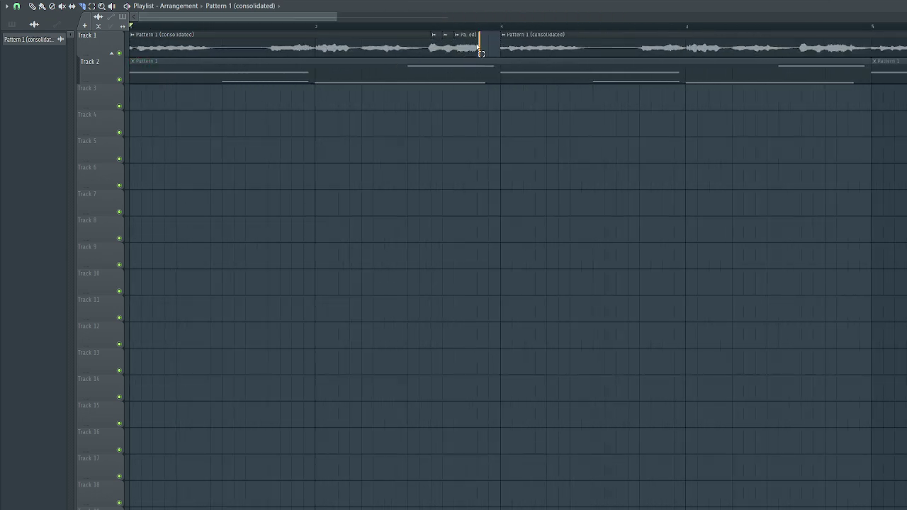
drag(478, 47, 474, 55)
key(ctrl+b)
key(space)
click(438, 29)
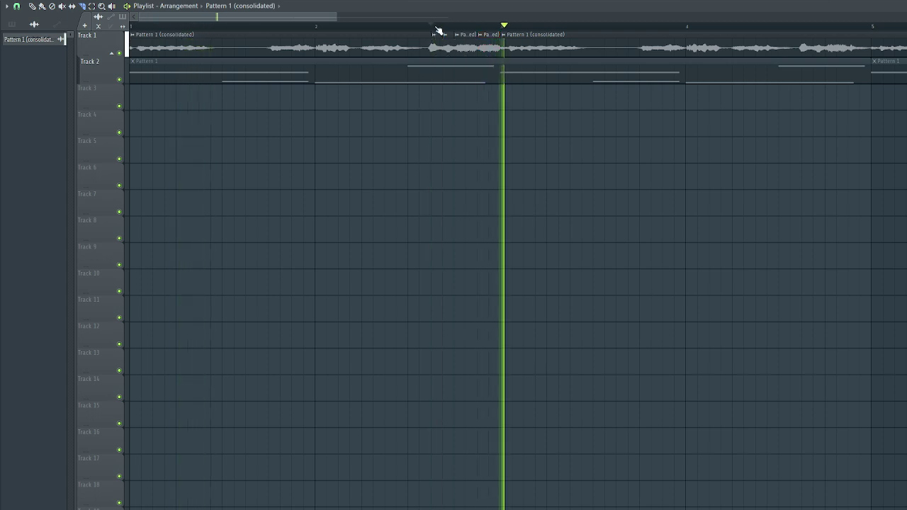
click(381, 27)
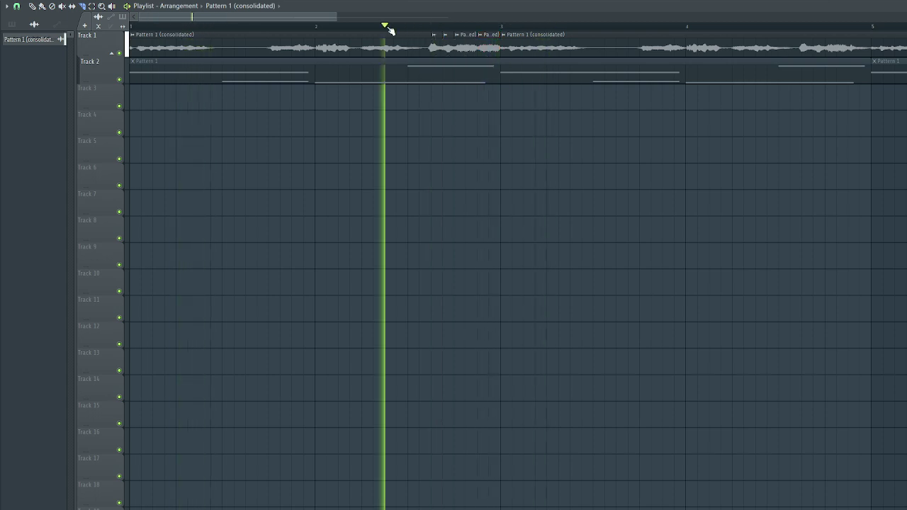
key(space)
Set the consolidated audio clip's declicking mode to Generic (bleeding) and play the slices back.
double_click(206, 35)
click(125, 179)
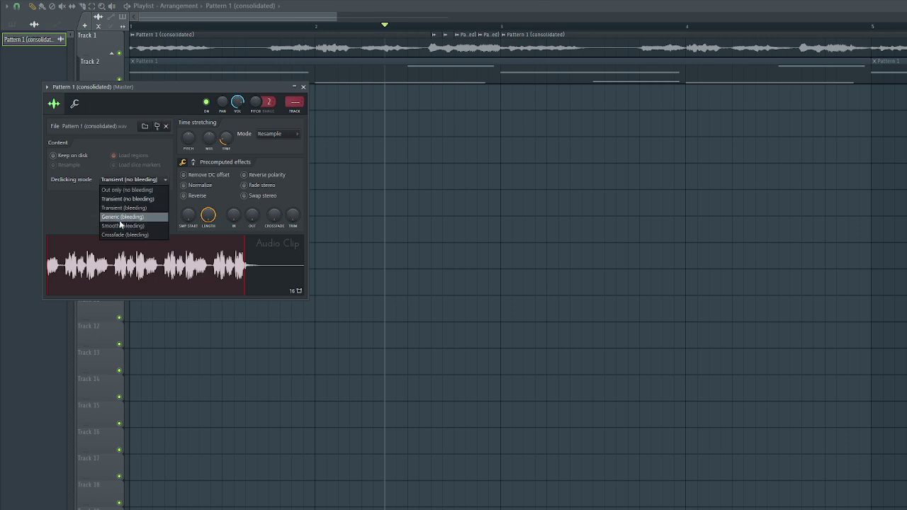
click(119, 218)
key(Escape)
scroll(150, 40, up, 3)
key(space)
key(space)
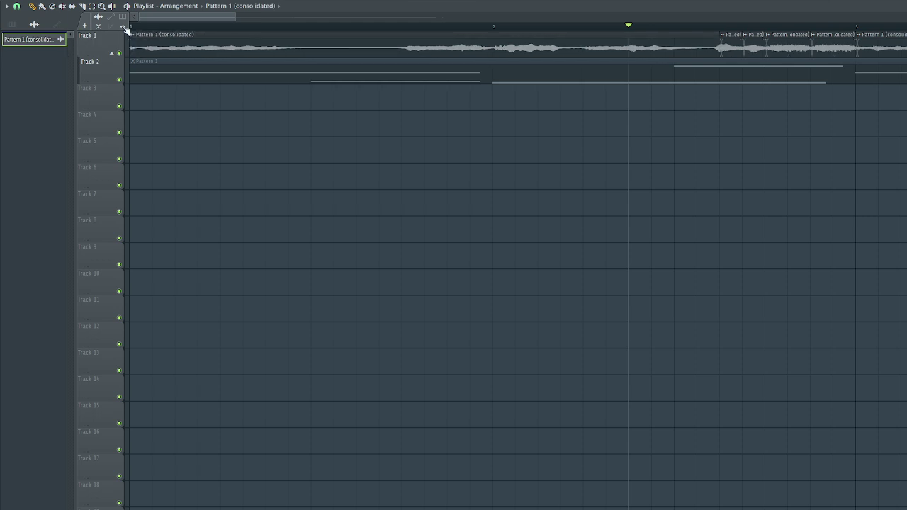
Trim the silent start of the first vocal chop, separated within bar 1, and move the chop to the start of bar 1.
drag(132, 54, 136, 54)
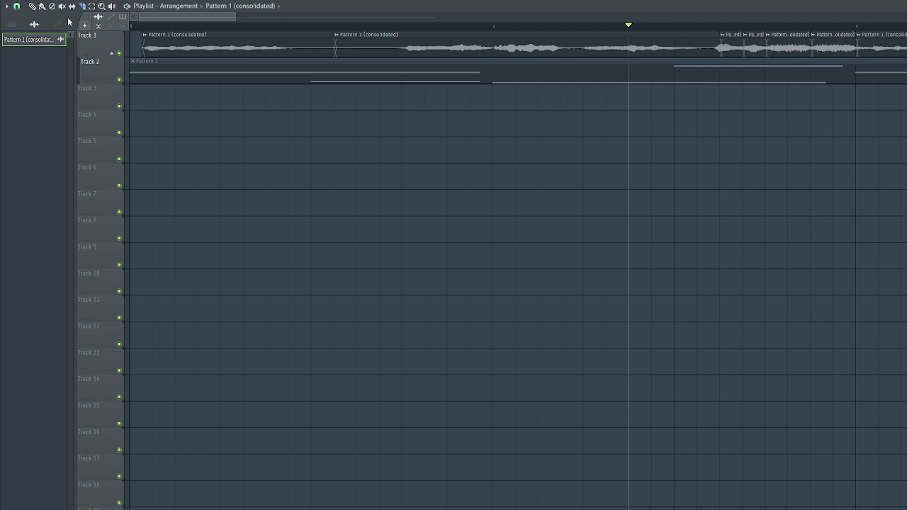
drag(186, 35, 70, 40)
key(space)
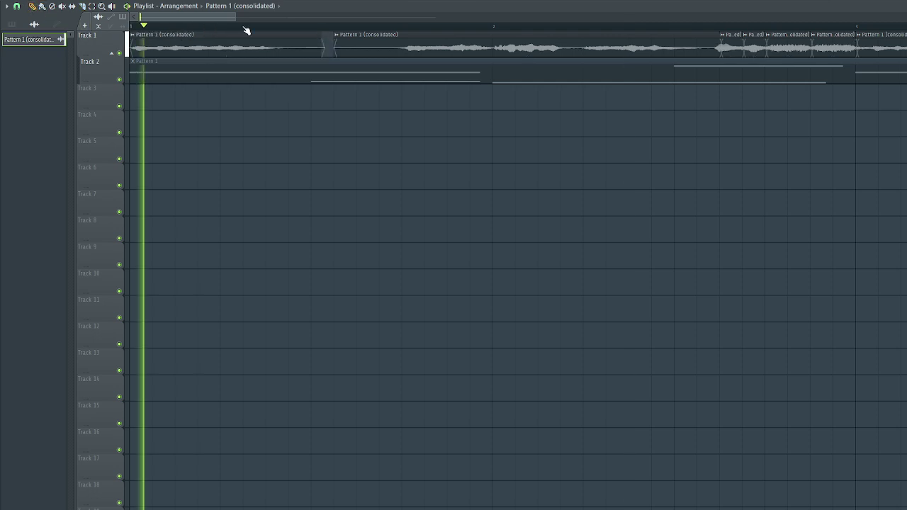
scroll(246, 29, down, 3)
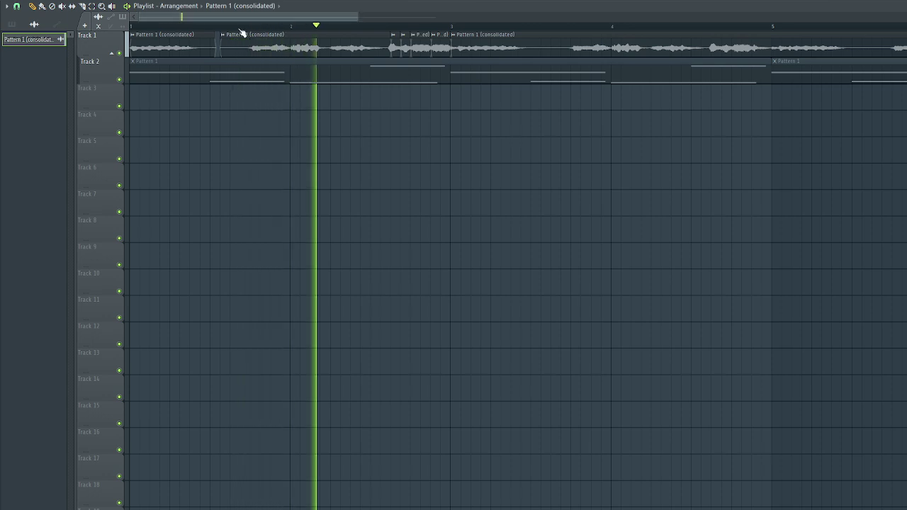
Replace the unedited vocal after bar 3 with a duplicate of the edited first two bars, and remove the stray slice before bar 7.
right_click(490, 40)
drag(495, 42, 421, 49)
key(ctrl+a)
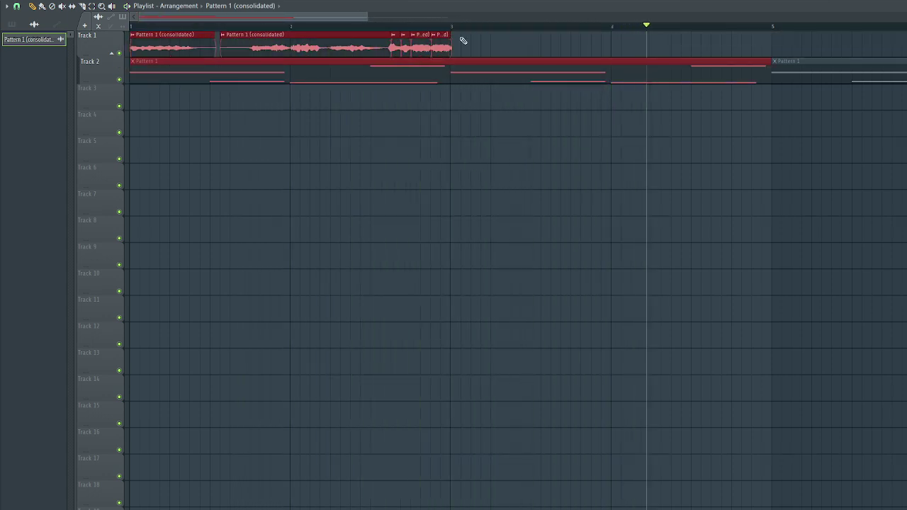
key(ctrl+b)
scroll(347, 34, down, 4)
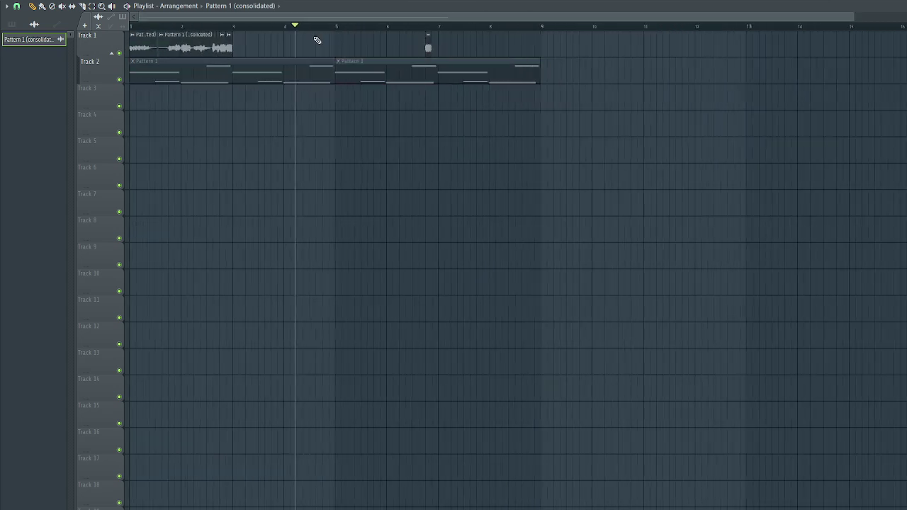
drag(291, 51, 103, 46)
key(ctrl+b)
right_click(427, 44)
key(space)
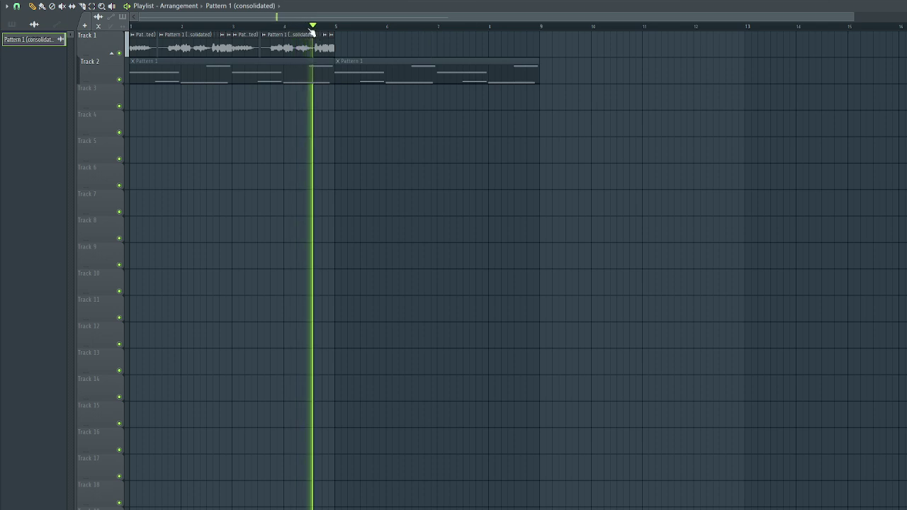
Delete both Pattern 1 clips from Track 2 and duplicate the four-bar vocal phrase on Track 1 up to bar 9.
key(space)
key(space)
right_click(347, 76)
right_click(265, 80)
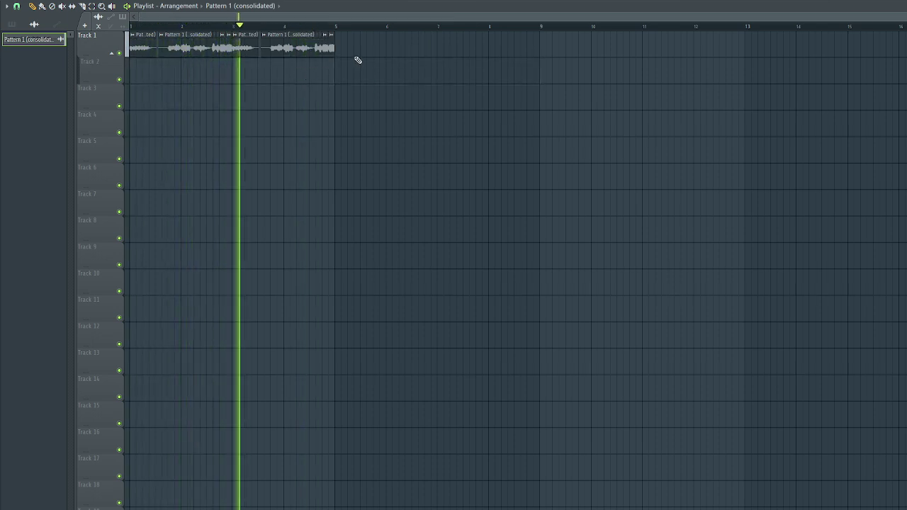
key(ctrl+a)
key(ctrl+b)
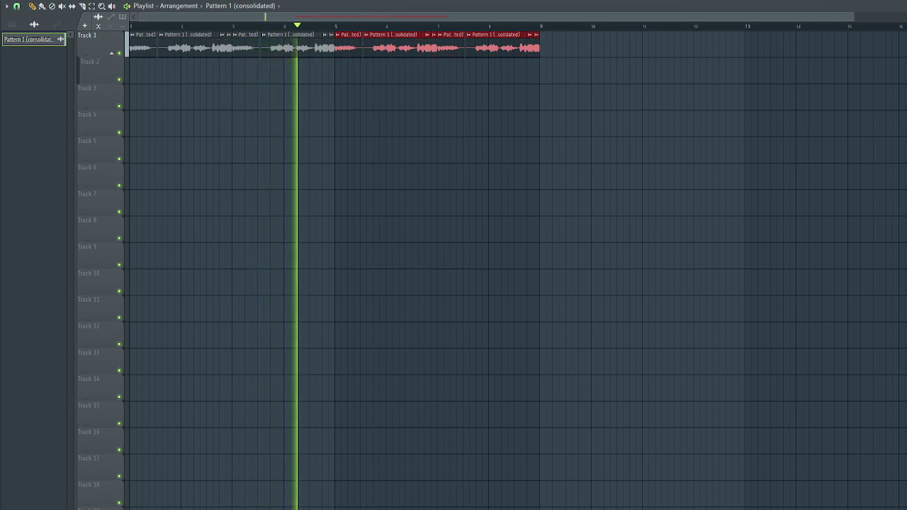
click(123, 17)
click(148, 72)
right_click(197, 73)
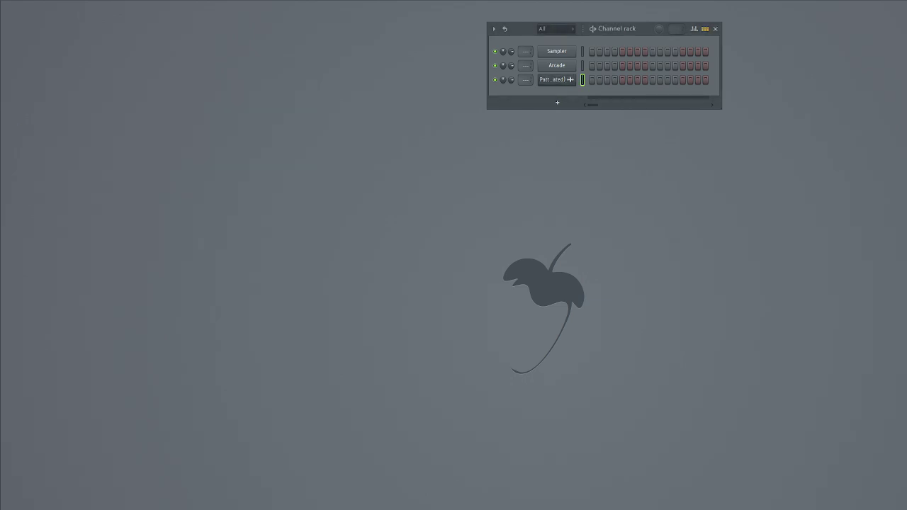
Load the ab - look@me [808] (c) sample into the 808 channel of the channel rack and open its piano roll.
drag(549, 86, 531, 92)
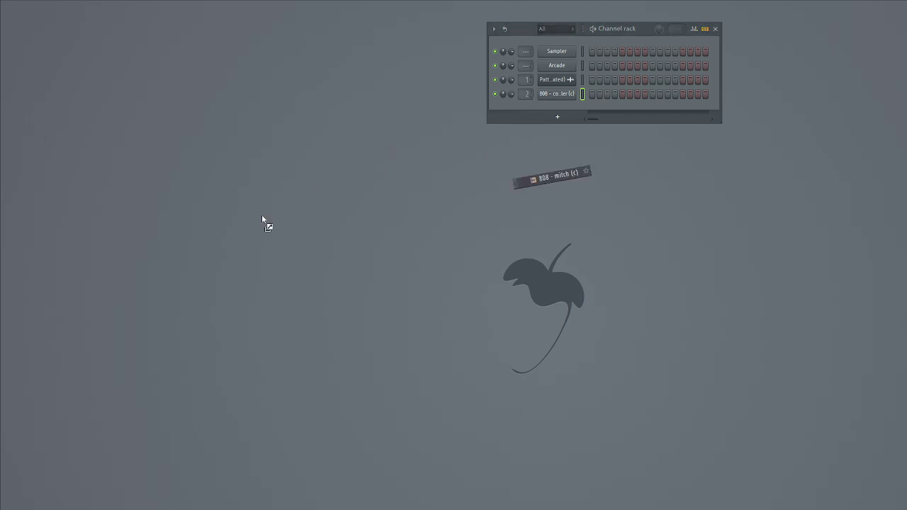
drag(261, 214, 113, 248)
drag(322, 150, 35, 263)
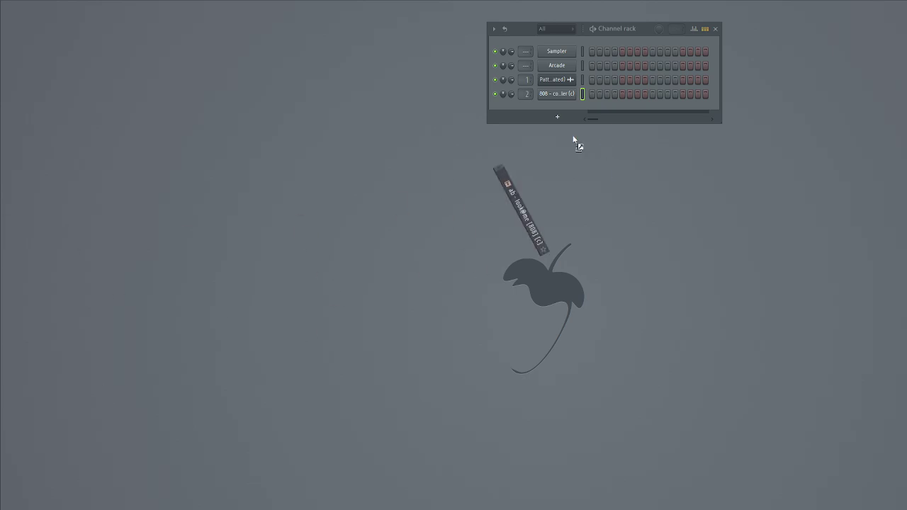
right_click(551, 95)
click(595, 92)
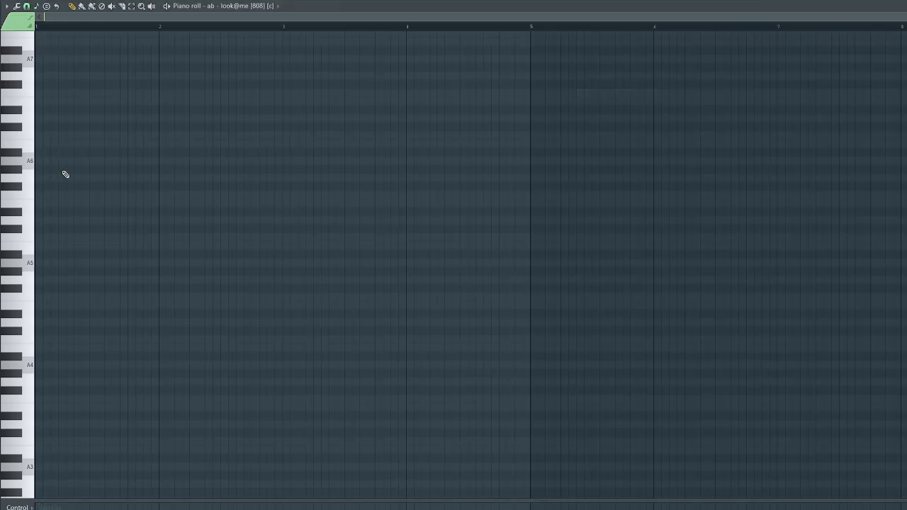
Set the root note of the piano roll's scale highlighting to G#.
drag(42, 205, 22, 211)
right_click(56, 219)
click(38, 5)
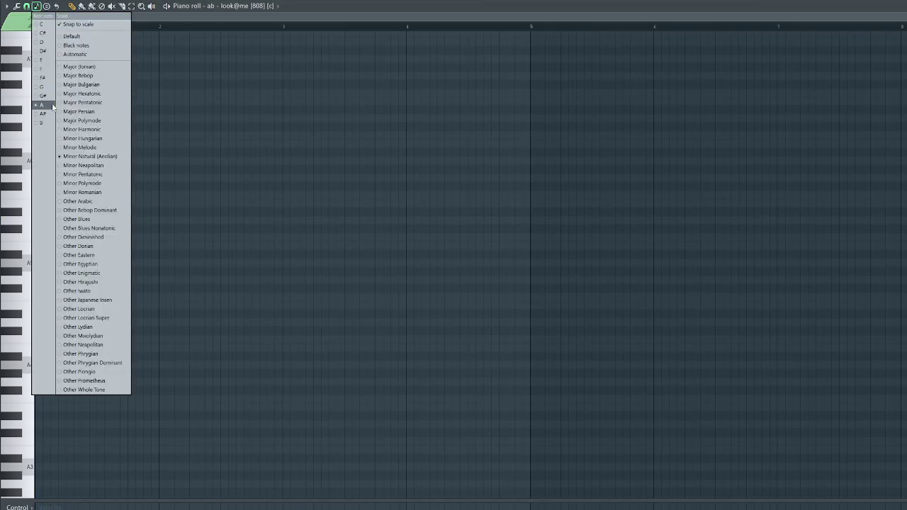
click(44, 104)
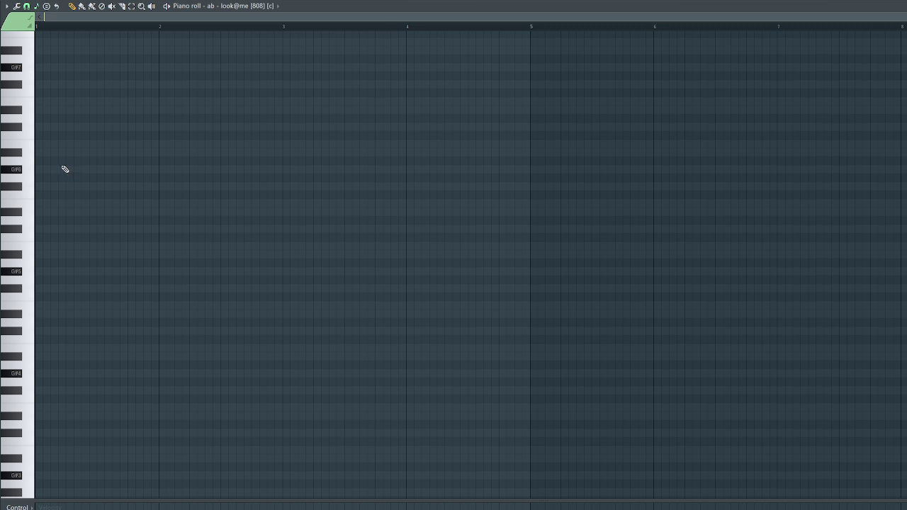
Try a G#6 note in bar 1 lowered to D#6 with a C#6 note after it, and delete both notes.
drag(64, 170, 39, 168)
key(space)
key(space)
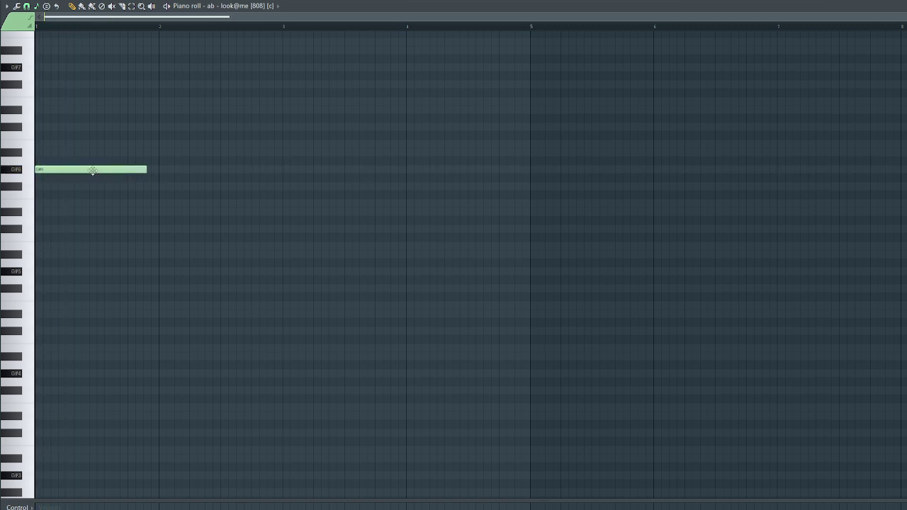
key(Down)
key(Down)
key(Down)
key(Down)
key(Down)
key(space)
key(space)
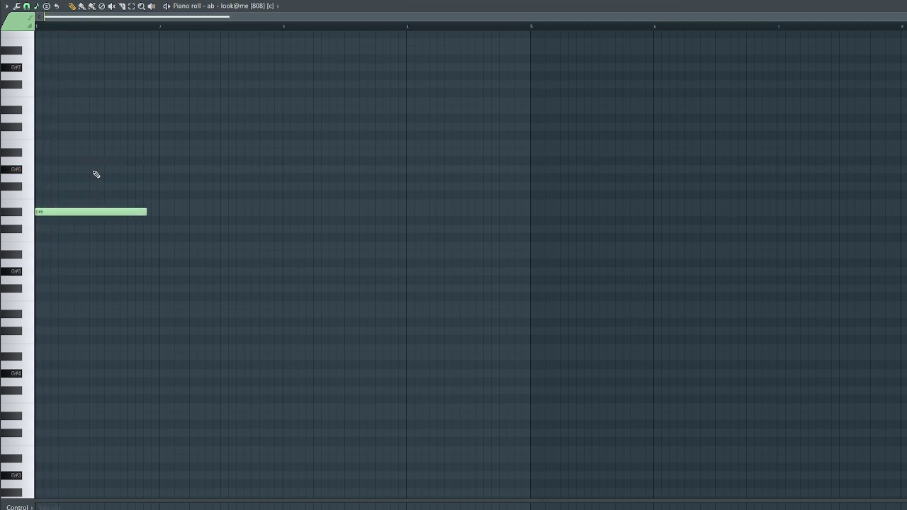
click(169, 227)
right_click(98, 211)
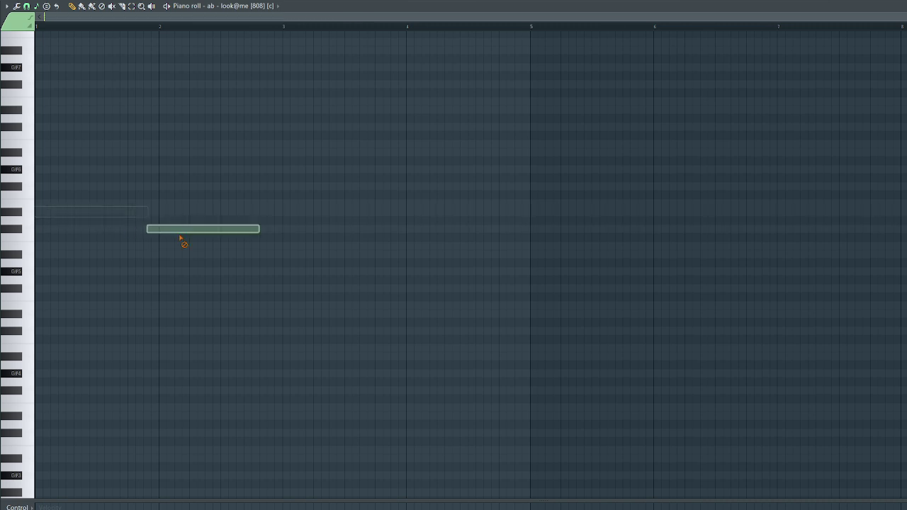
right_click(181, 230)
Draw an E6 note at the start of bar 1, shorten it to about three eighths of a bar, and follow it with an equally long D#6 note.
click(53, 169)
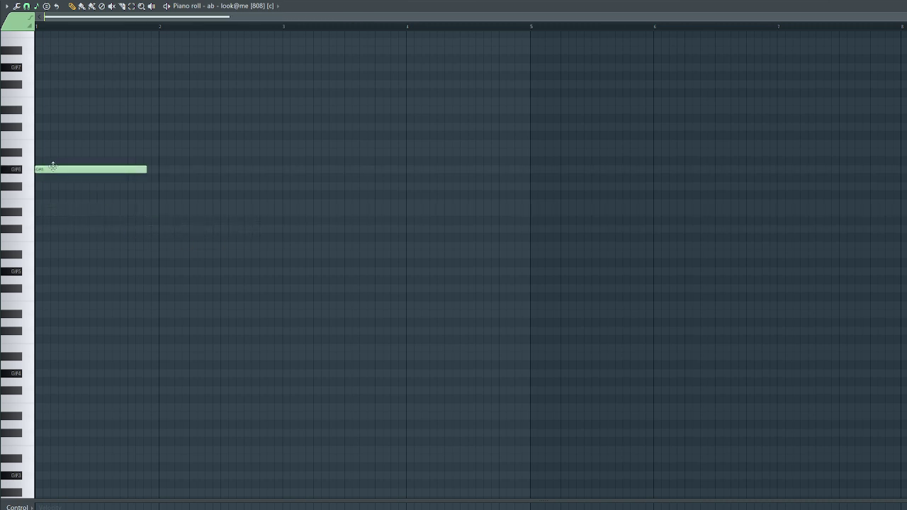
click(46, 208)
right_click(71, 169)
drag(145, 202, 77, 211)
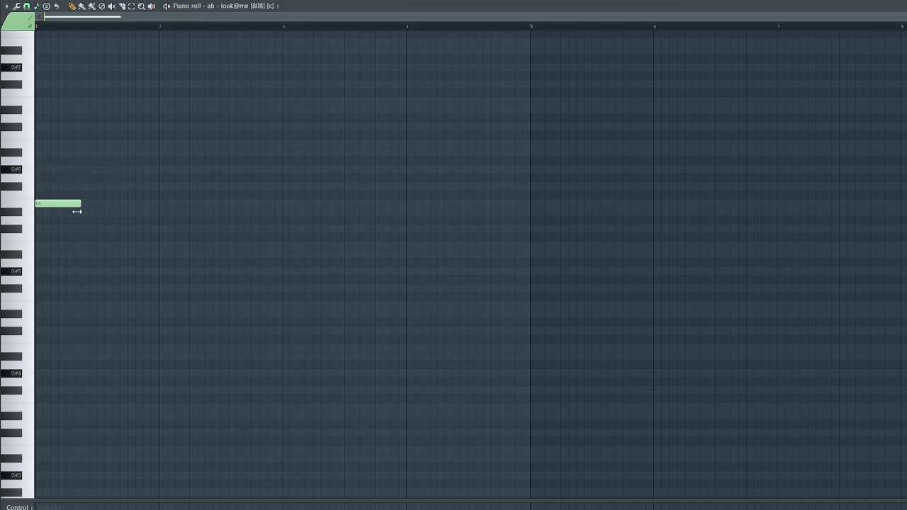
click(83, 214)
key(space)
key(space)
Add a G#5 note after the D#6 note lasting until bar 3, and duplicate the three-note phrase to bar 3.
click(131, 255)
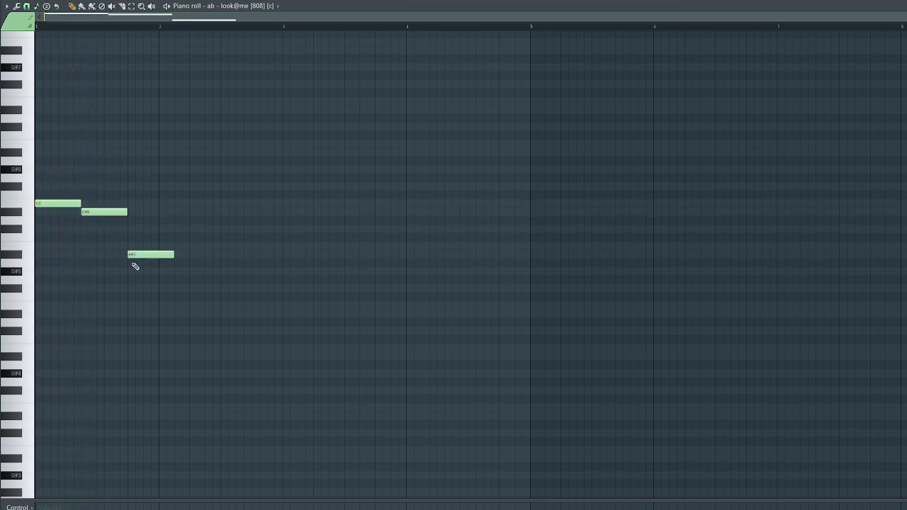
drag(138, 259, 279, 286)
key(space)
key(ctrl+b)
key(ctrl+d)
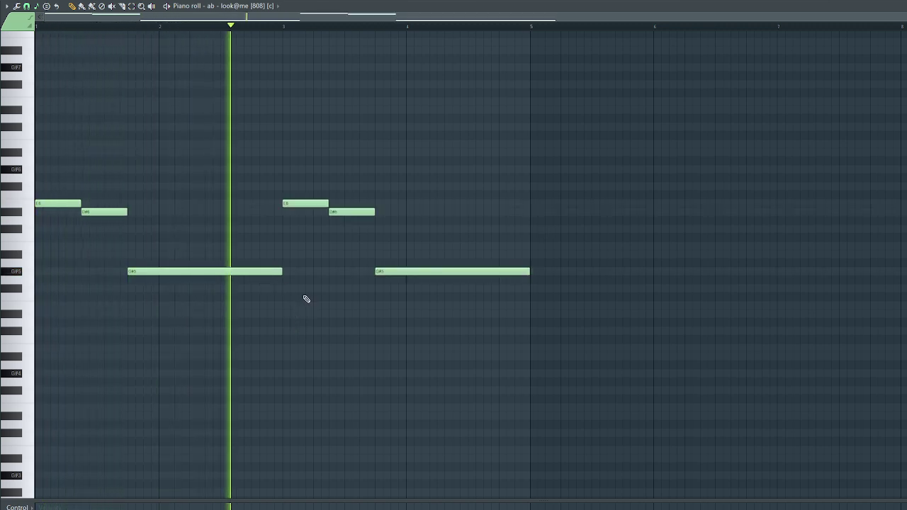
Replace the long G#5 note starting in bar 3 with a rhythm of short G#5 notes up to bar 5, and duplicate the four-bar phrase to bar 5.
mouse_move(528, 272)
mouse_down()
mouse_move(376, 287)
mouse_move(392, 284)
mouse_up()
key(space)
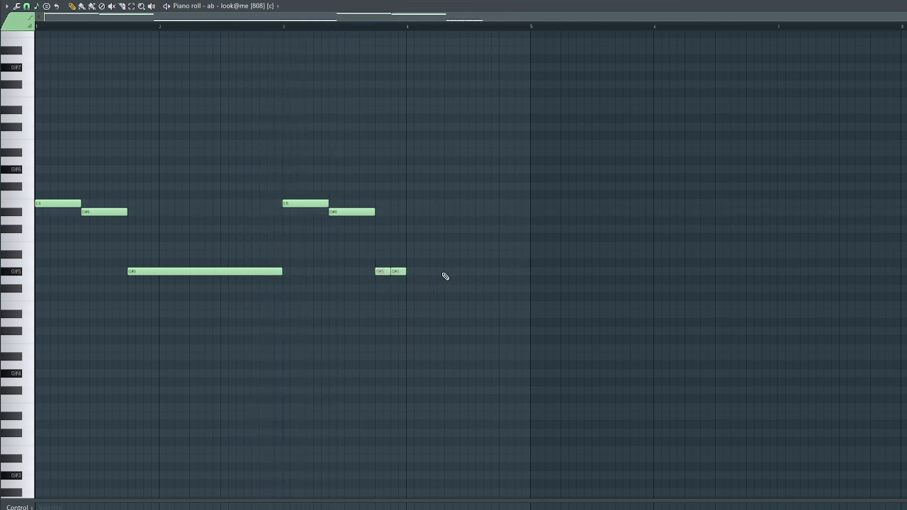
click(444, 274)
drag(466, 274, 451, 263)
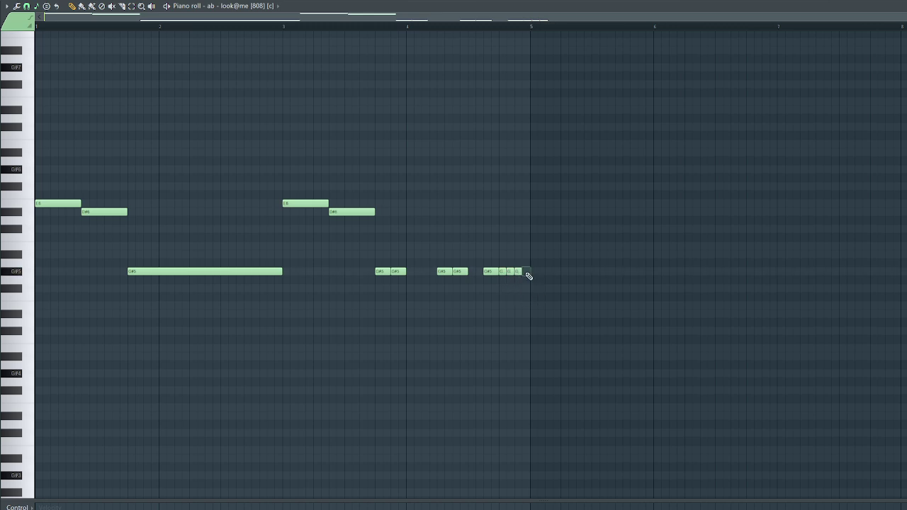
drag(522, 274, 530, 275)
key(space)
key(ctrl+b)
ctrl+click(517, 305)
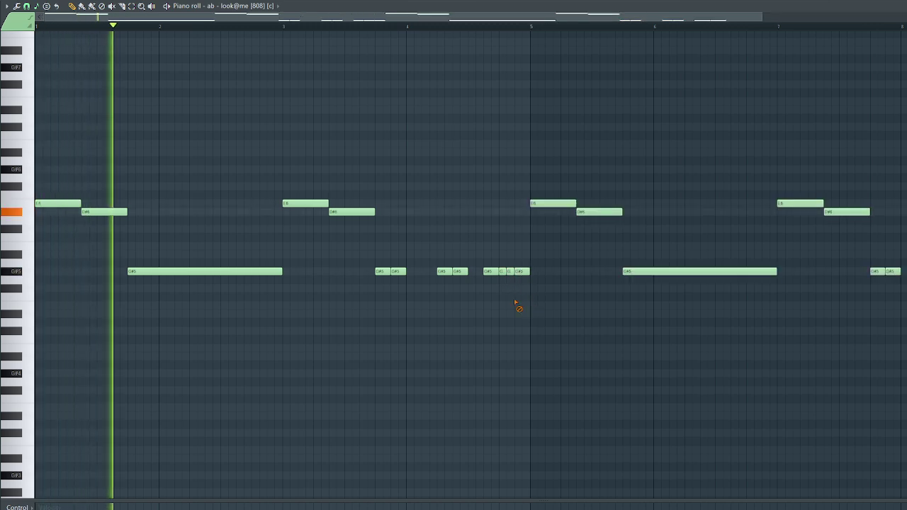
Normalize the 808 sample and shape its volume envelope with maximum hold and no decay.
key(F7)
click(542, 98)
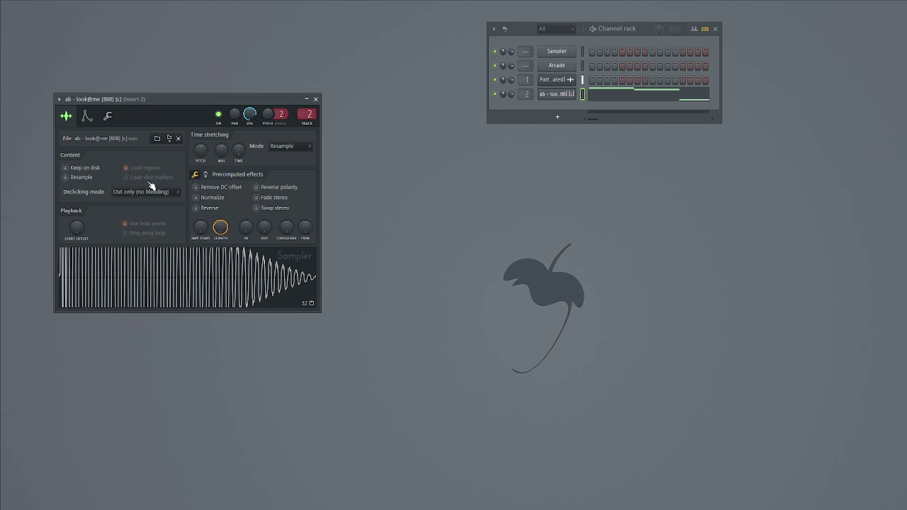
click(197, 198)
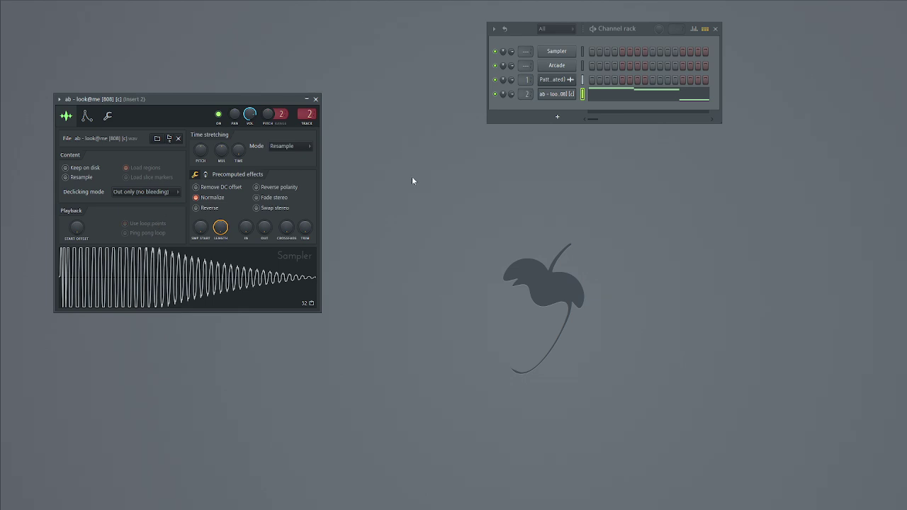
click(86, 116)
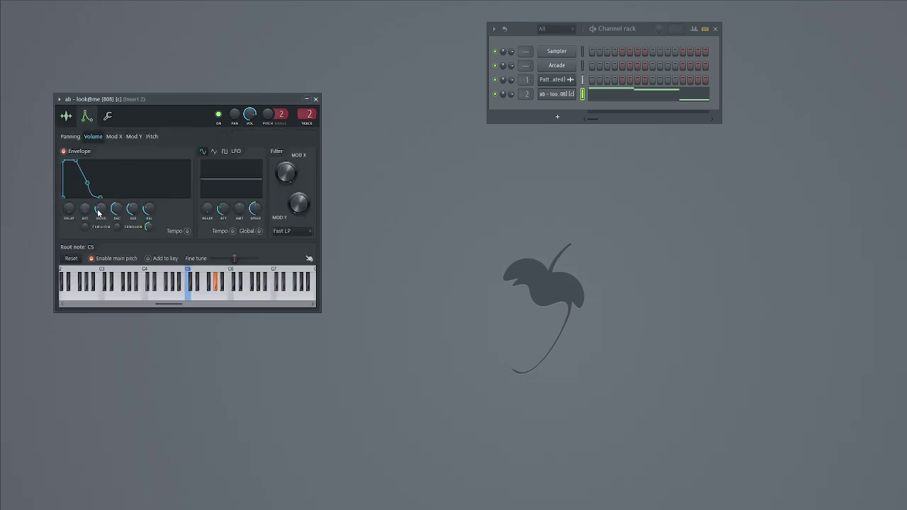
drag(101, 208, 107, 211)
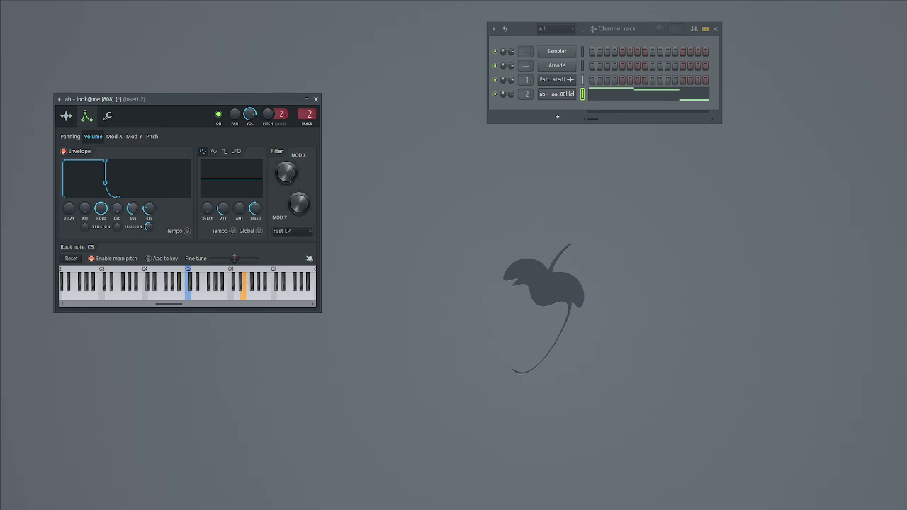
Extend the short G#5 notes of the 808 to close the gaps between them, and transpose the whole 808 part down one octave.
click(557, 93)
click(620, 97)
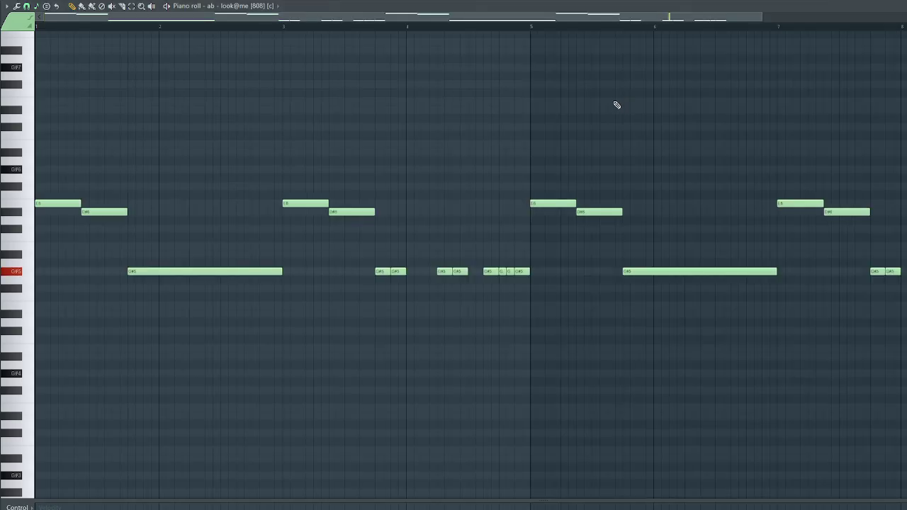
key(space)
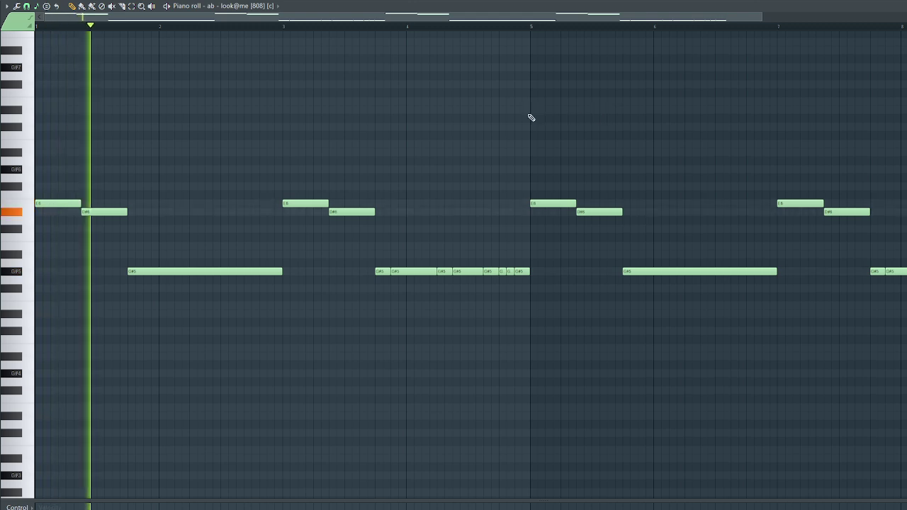
key(ctrl+Down)
key(ctrl+a)
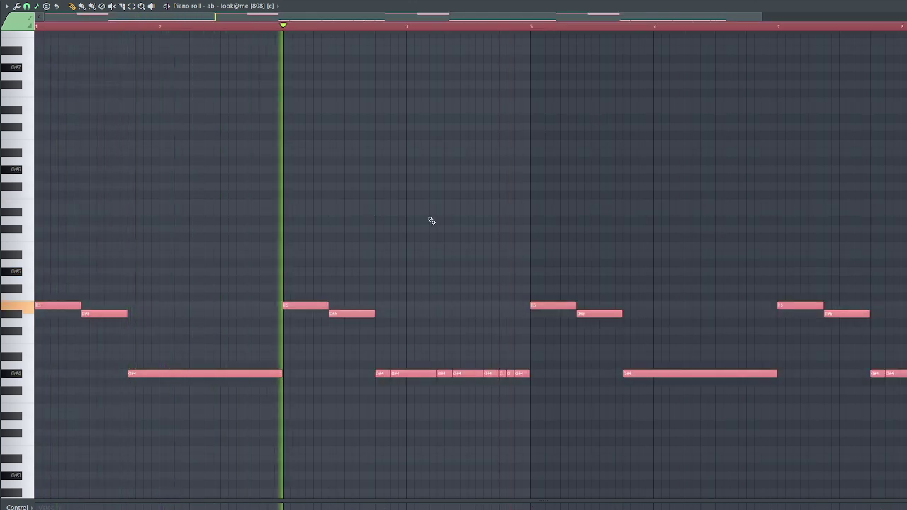
key(ctrl+d)
scroll(369, 18, down, 2)
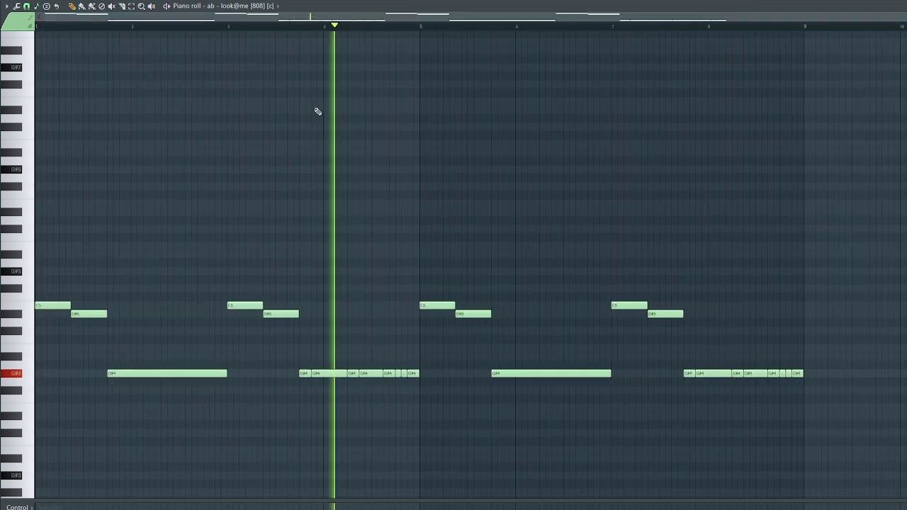
Add the ab - drip [hi-hat] sample as a new channel on mixer track 3 and open its piano roll.
key(F7)
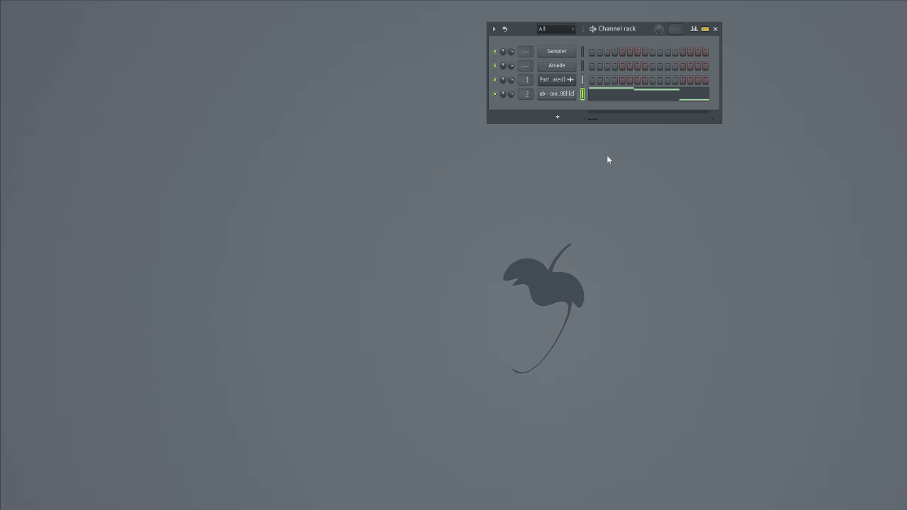
click(70, 182)
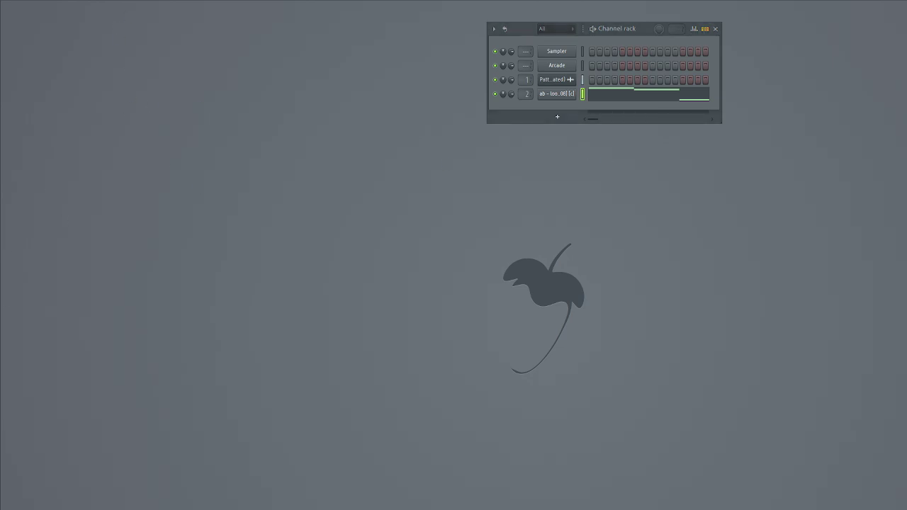
drag(2, 184, 528, 108)
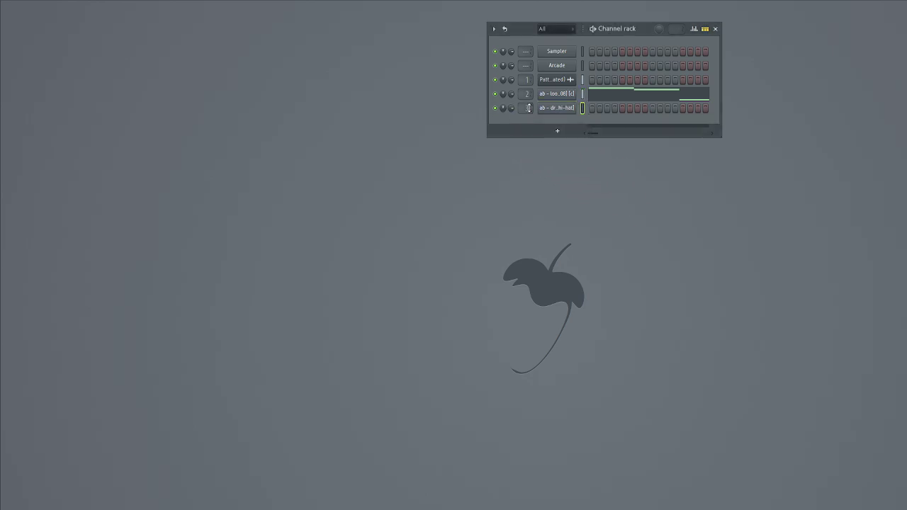
right_click(557, 107)
click(591, 111)
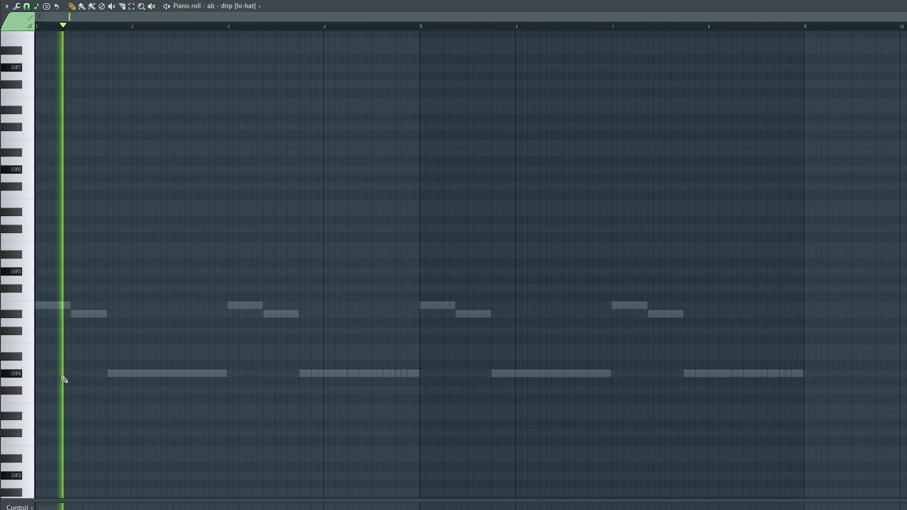
Place a D#5 hit on beat 3 and a C#5 hit on beat 4 of bar 1, and duplicate the pair to bars 3, 5 and 7.
click(111, 331)
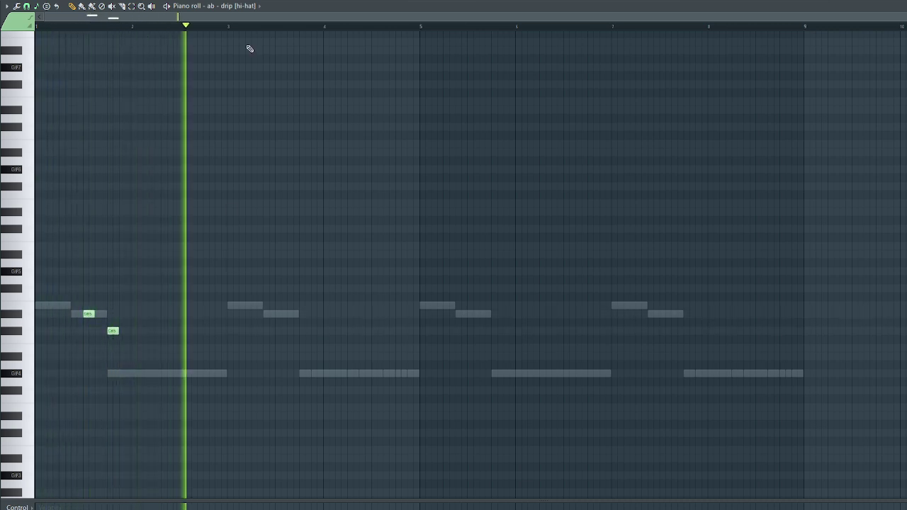
key(ctrl+a)
key(ctrl+b)
key(ctrl+b)
key(ctrl+b)
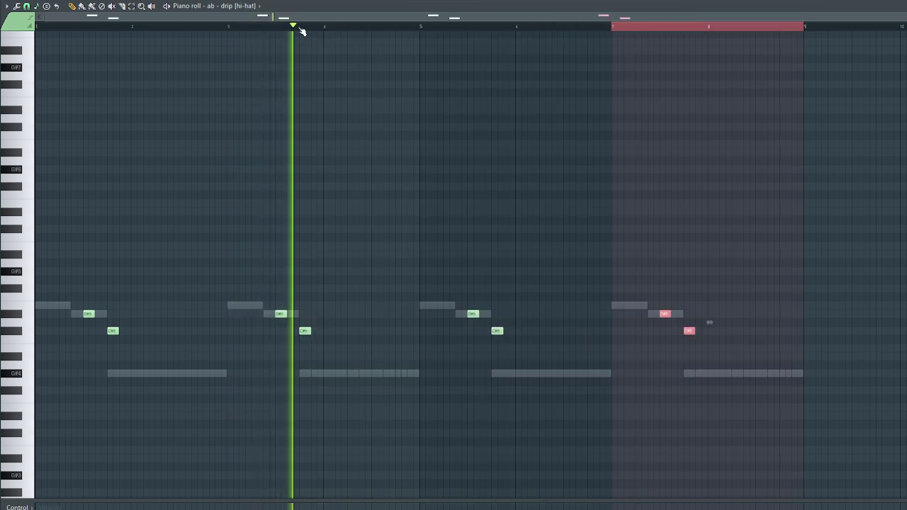
scroll(298, 32, down, 1)
key(ctrl+a)
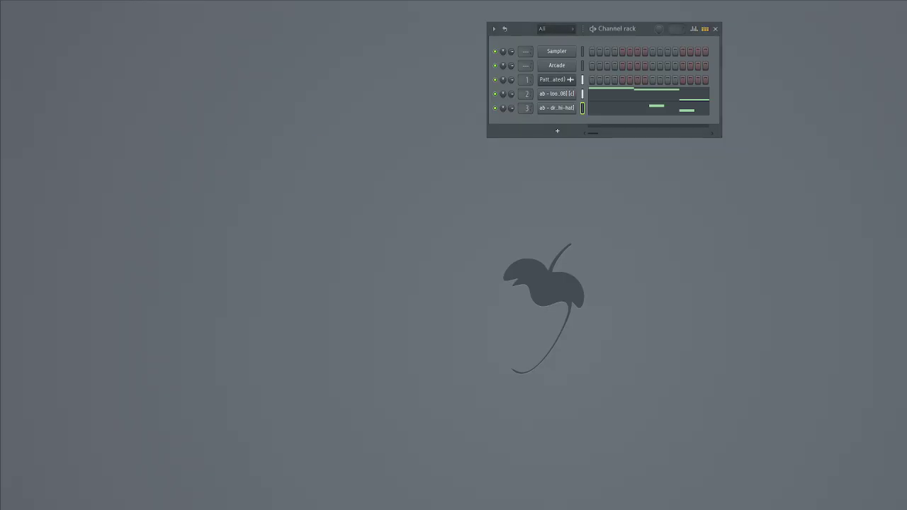
Add the ab - savage [hi-hat] sample on mixer track 4, fill each 8 steps, and open its piano roll.
drag(906, 397, 554, 137)
right_click(557, 122)
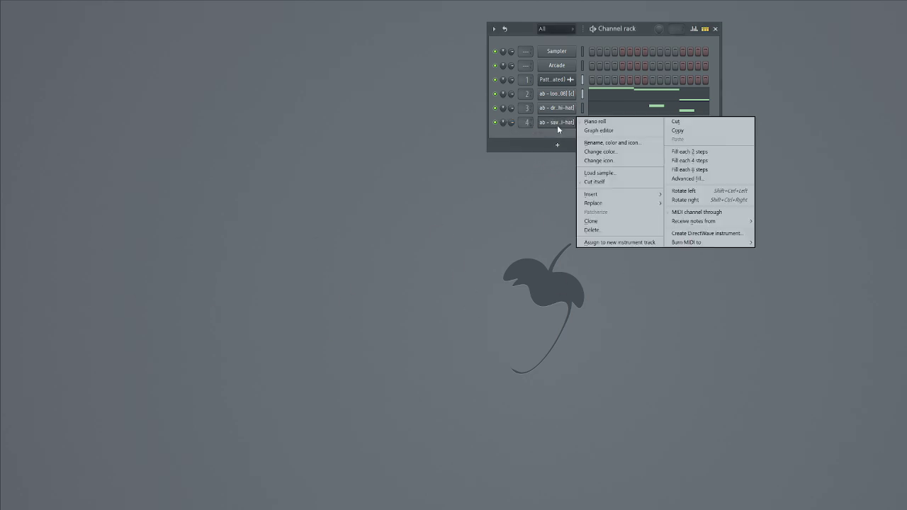
click(691, 170)
right_click(565, 125)
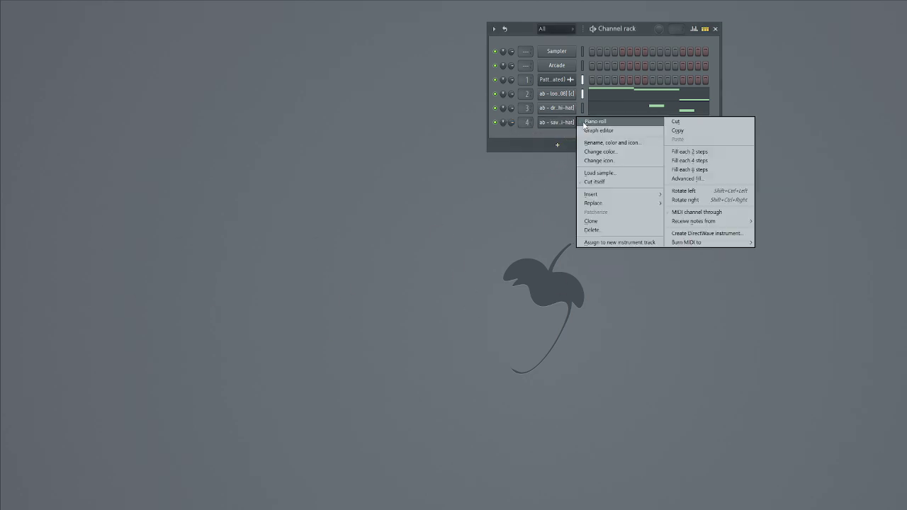
click(598, 122)
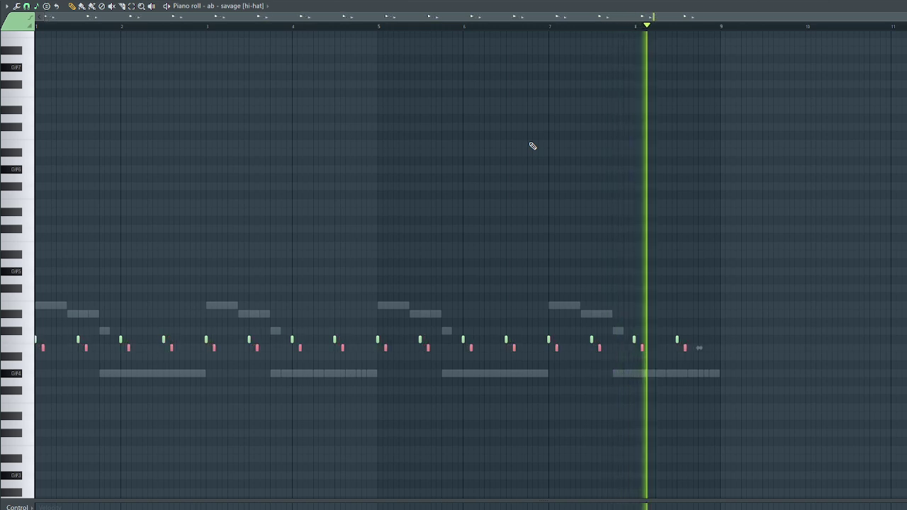
Shift the duplicated B4 hits to one thirty-second of a bar after each C5 hit, and lower the C5 hits to B4.
key(shift+Up)
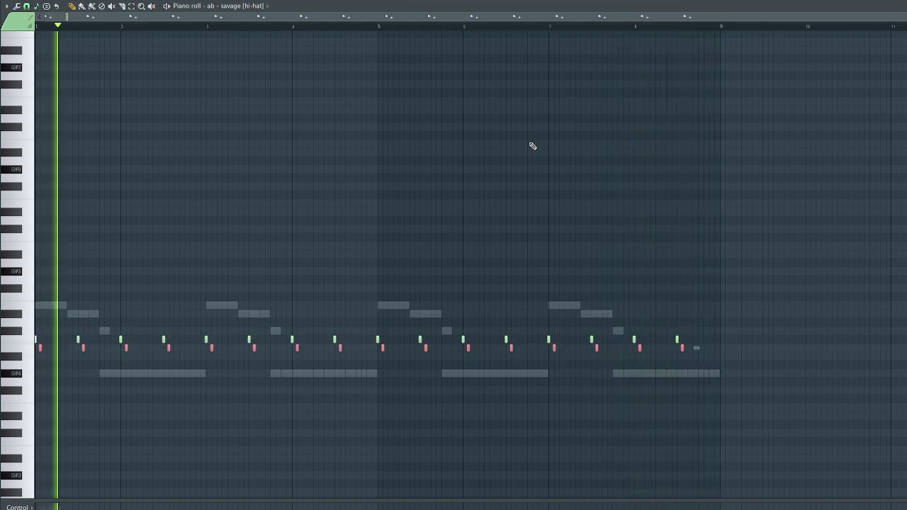
key(space)
key(shift+Left)
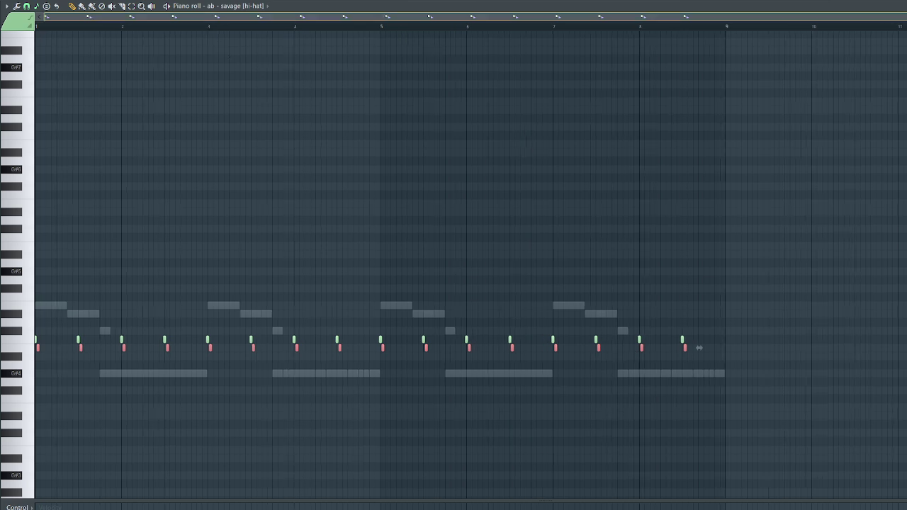
scroll(126, 320, up, 5)
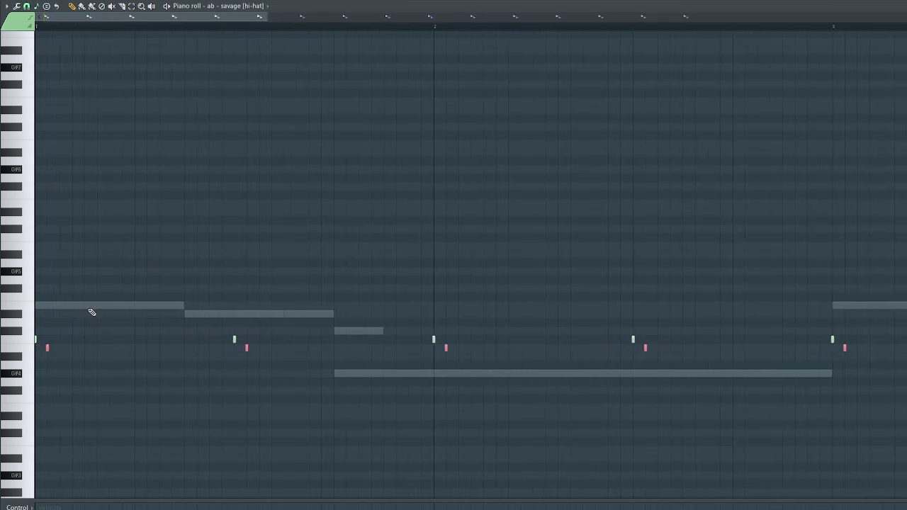
double_click(33, 340)
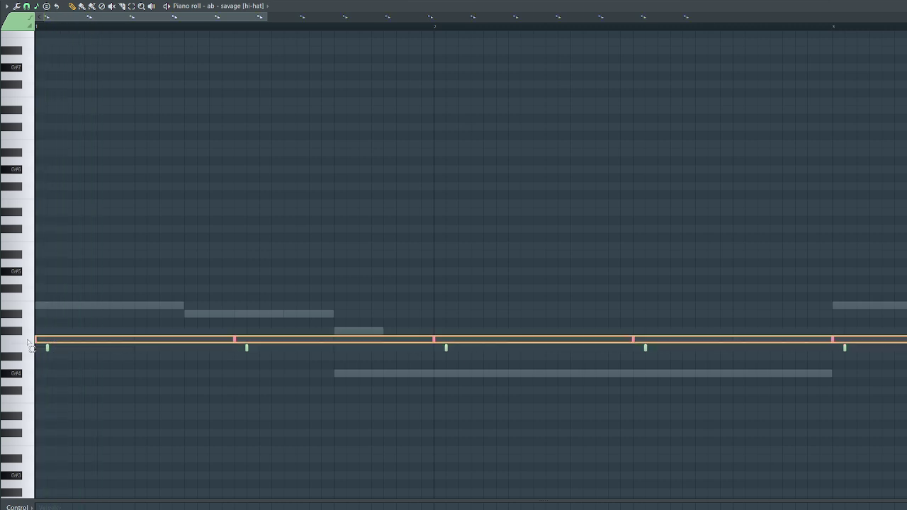
Add two more B4 hits after the opening pair in bar 1, making a four-hit roll at thirty-second spacing.
mouse_move(86, 352)
mouse_down()
mouse_move(20, 337)
mouse_move(72, 347)
mouse_up()
key(space)
ctrl+click(90, 354)
key(space)
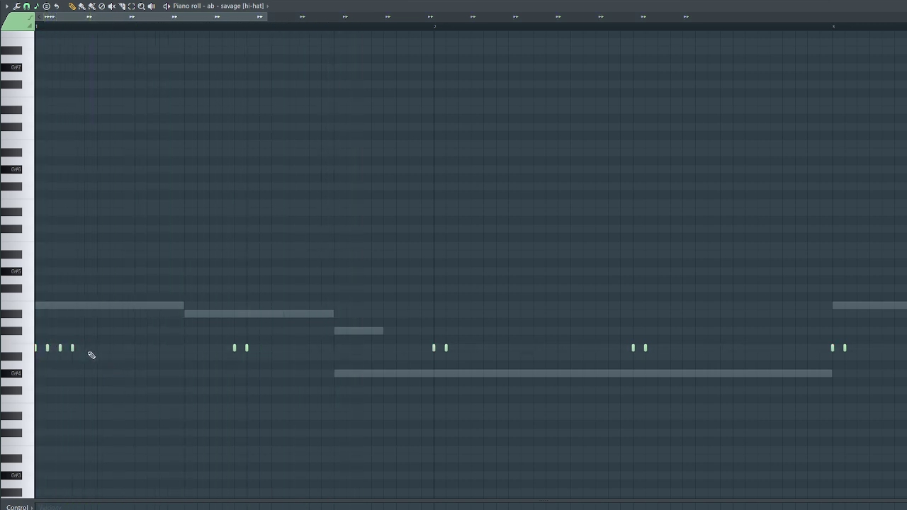
Delete the second hit of bar 2's opening pair and add B4 hits at three sixteenths and three eighths of the bar.
key(space)
right_click(445, 348)
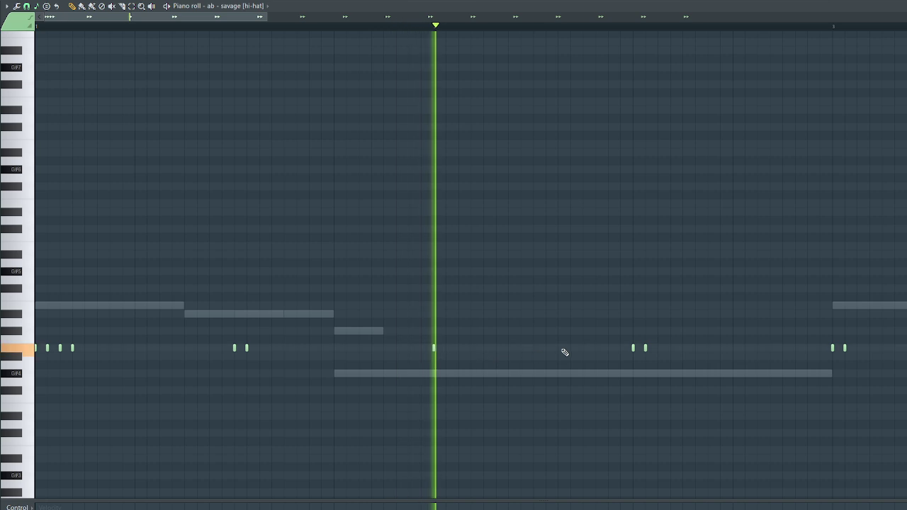
click(508, 348)
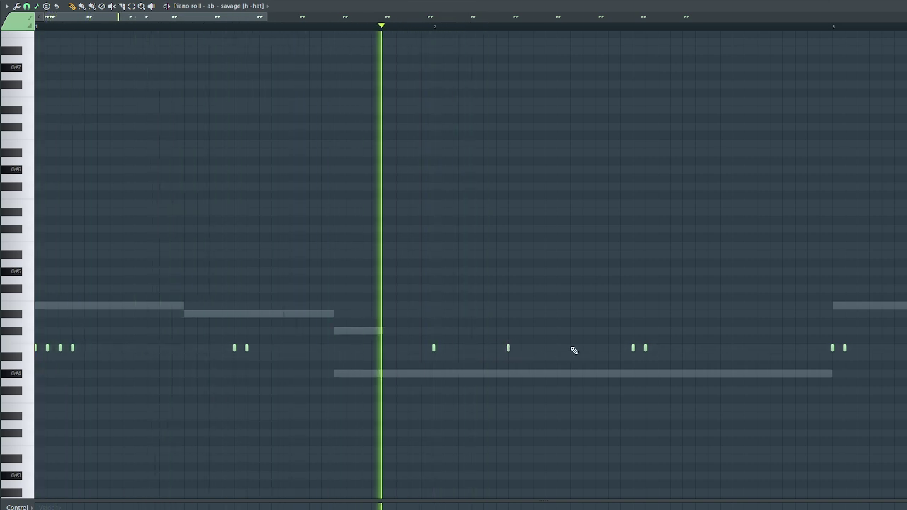
click(583, 347)
key(space)
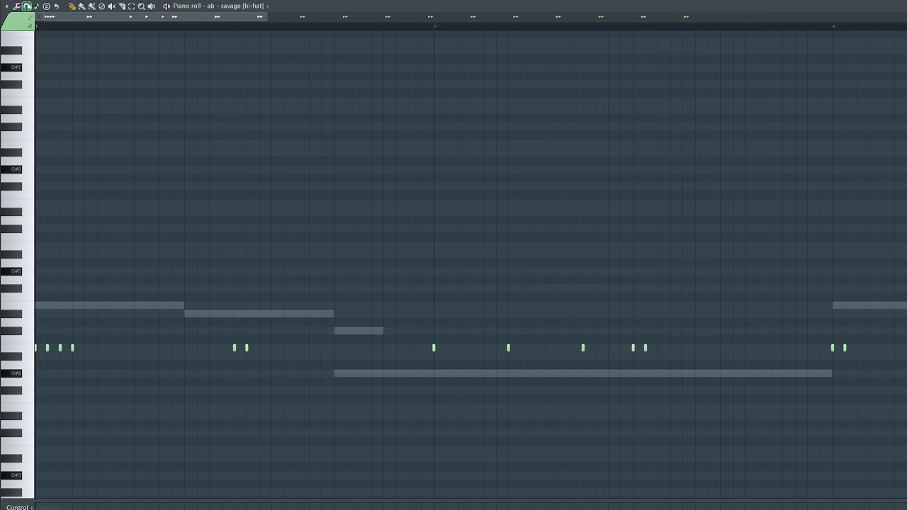
Change the snap setting and add a pair of B4 hits from five eighths of bar 2 plus one at seven eighths, removing the pair's extra third hit.
click(27, 6)
click(40, 86)
drag(696, 209, 467, 245)
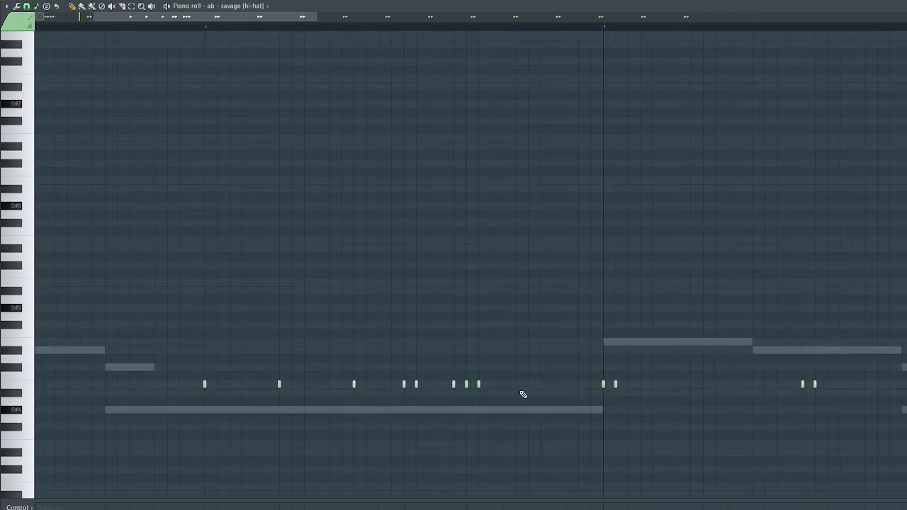
click(555, 385)
key(space)
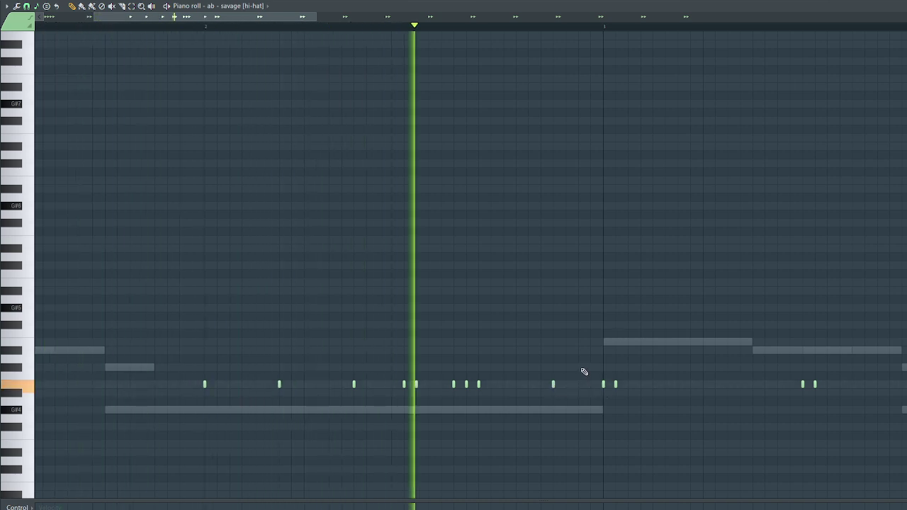
right_click(478, 384)
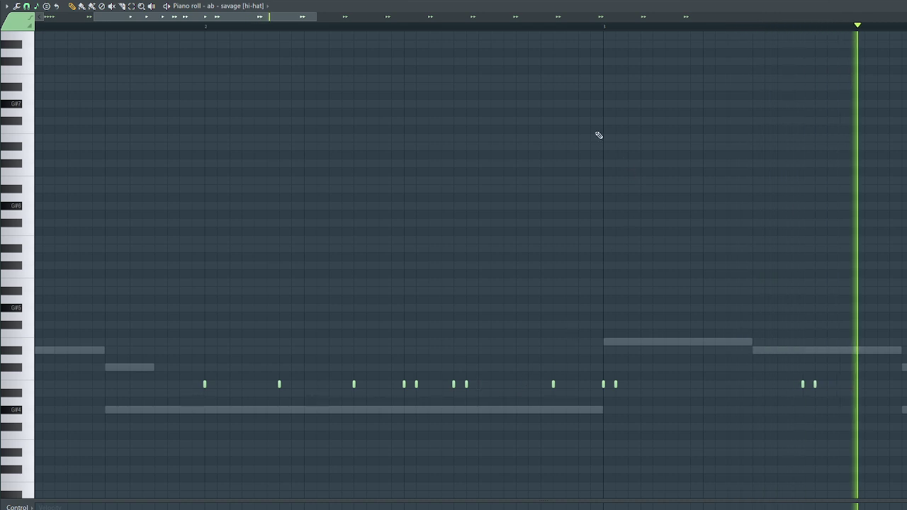
Add three B4 hits after the opening pair in bar 3 to form an evenly spaced five-hit roll, and play the pattern back.
scroll(599, 136, down, 5)
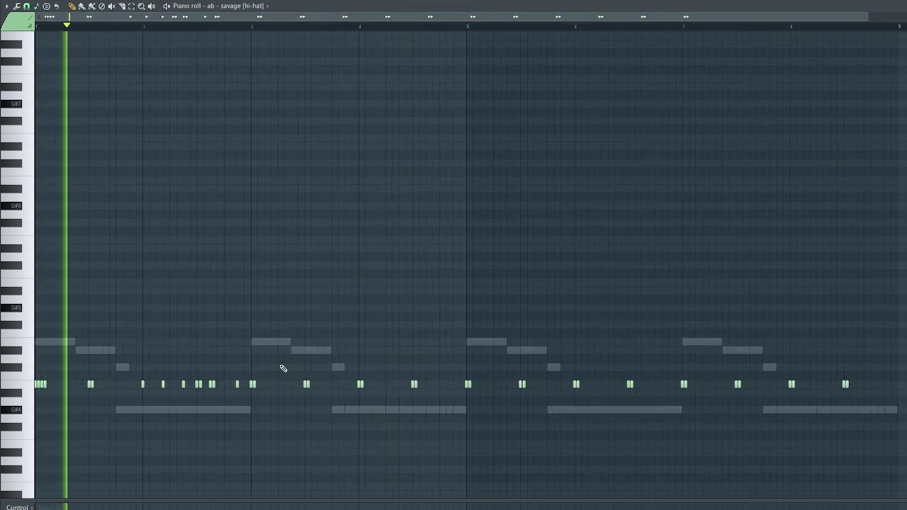
click(257, 386)
click(261, 388)
click(267, 387)
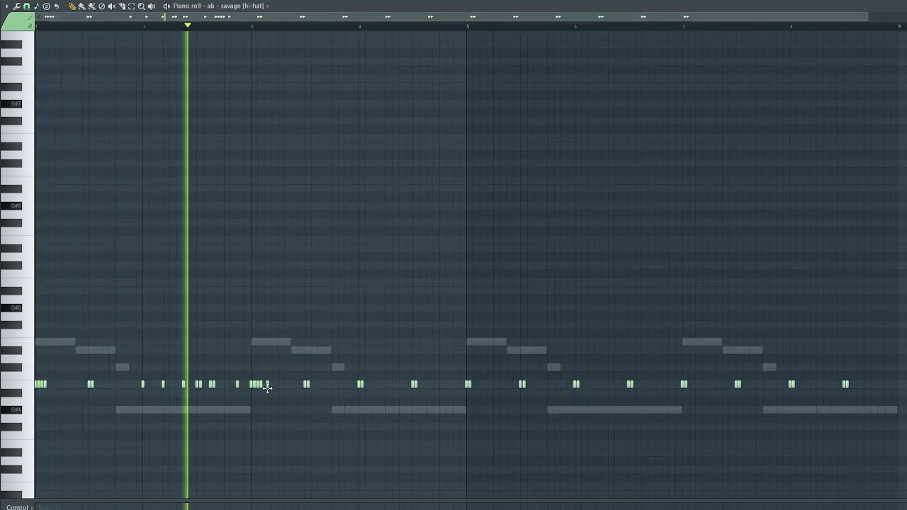
drag(267, 388, 264, 388)
key(space)
key(space)
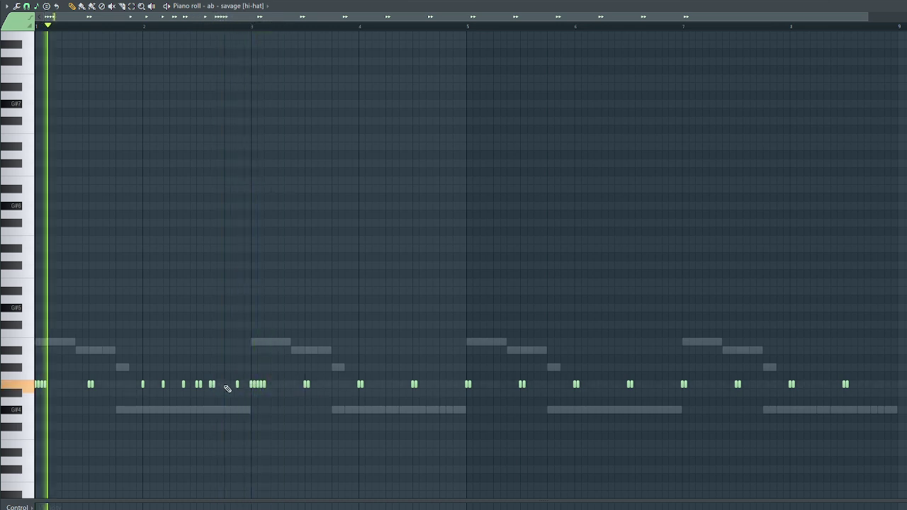
Add B4 at three quarters of bar 2, and replace bar 4's opening pair with B4 at 1/8, 5/8, 3/4 and 7/8 and G#4 at 3/8.
click(224, 385)
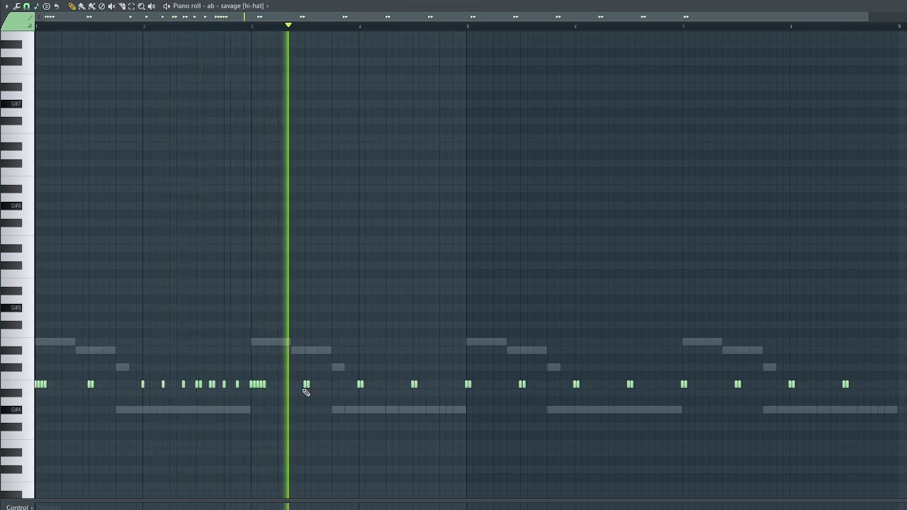
key(space)
right_click(359, 385)
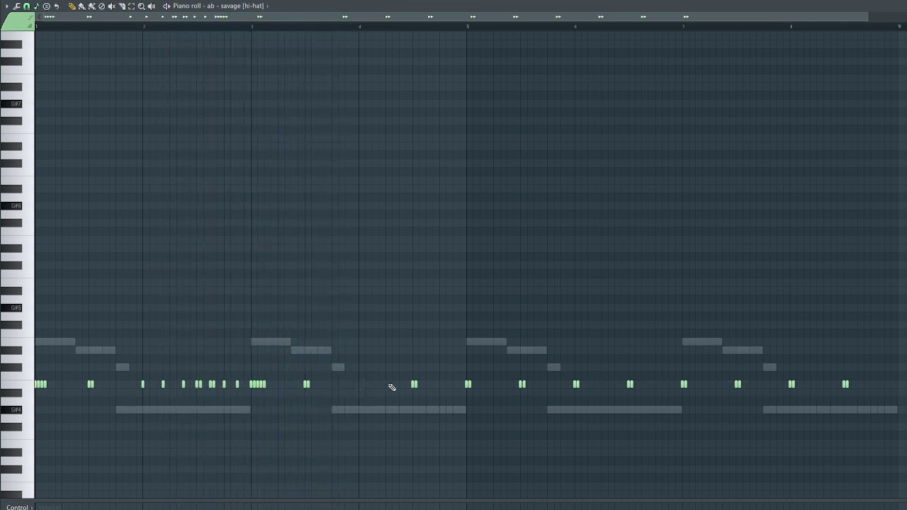
key(space)
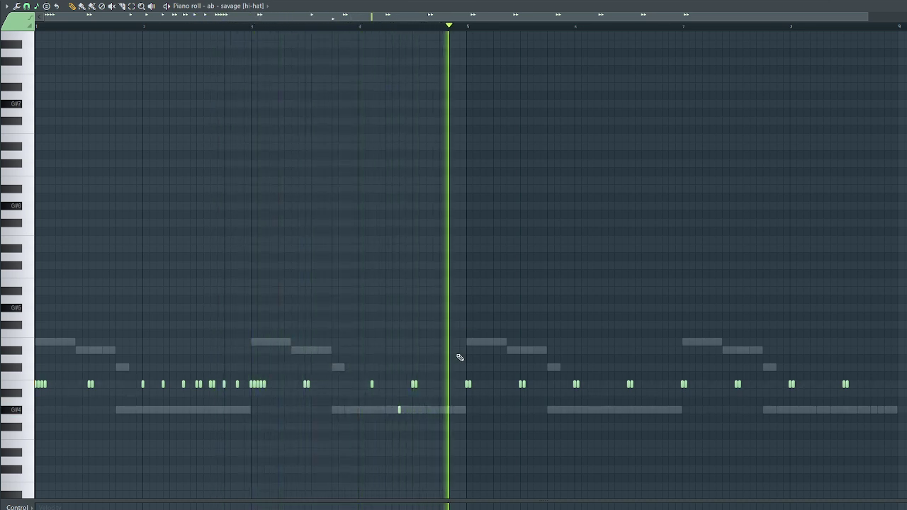
click(426, 384)
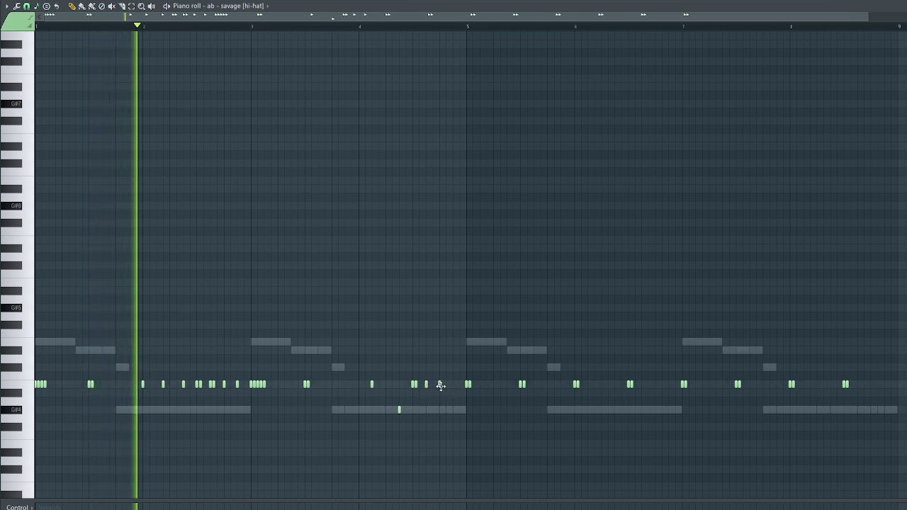
click(439, 384)
Replace the hi-hat hits in bars 5 to 8 with a copy of bars 1 to 4 and close the piano roll.
mouse_move(468, 385)
mouse_down()
mouse_move(833, 387)
mouse_move(683, 387)
mouse_move(804, 390)
mouse_up()
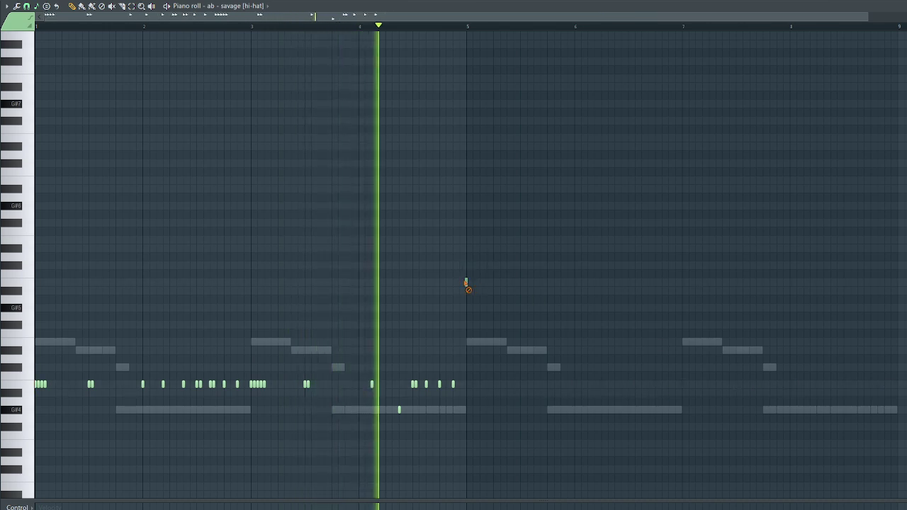
key(ctrl+l)
key(ctrl+b)
key(Escape)
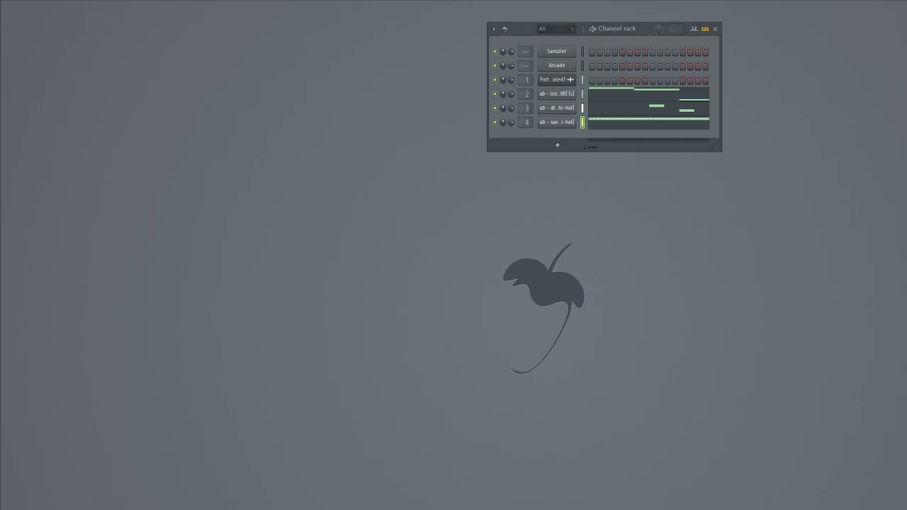
Mute the 808 channel in the channel rack and stop playback.
mouse_move(2, 340)
mouse_down()
mouse_move(500, 179)
mouse_move(358, 208)
mouse_move(2, 354)
mouse_up()
click(495, 94)
key(space)
Add a LABS instrument channel, show only downloaded packs, and load the Soft Piano sound.
click(560, 144)
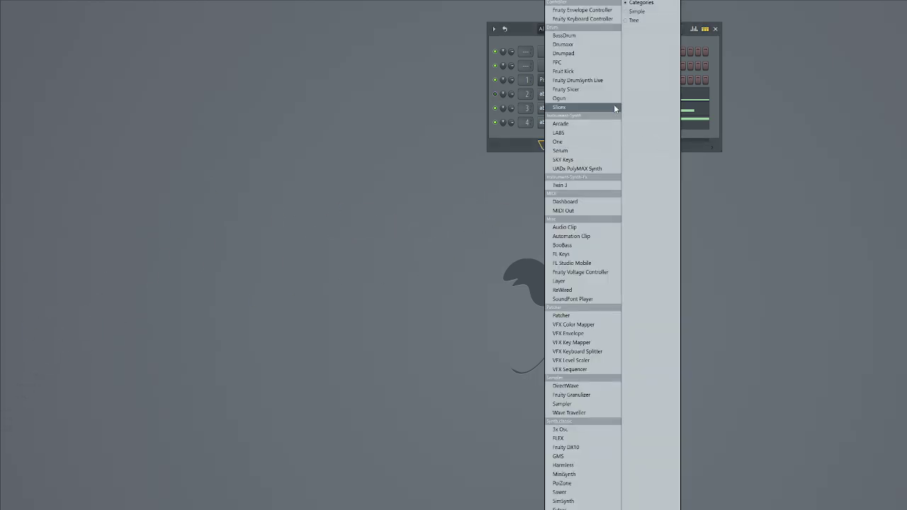
click(574, 135)
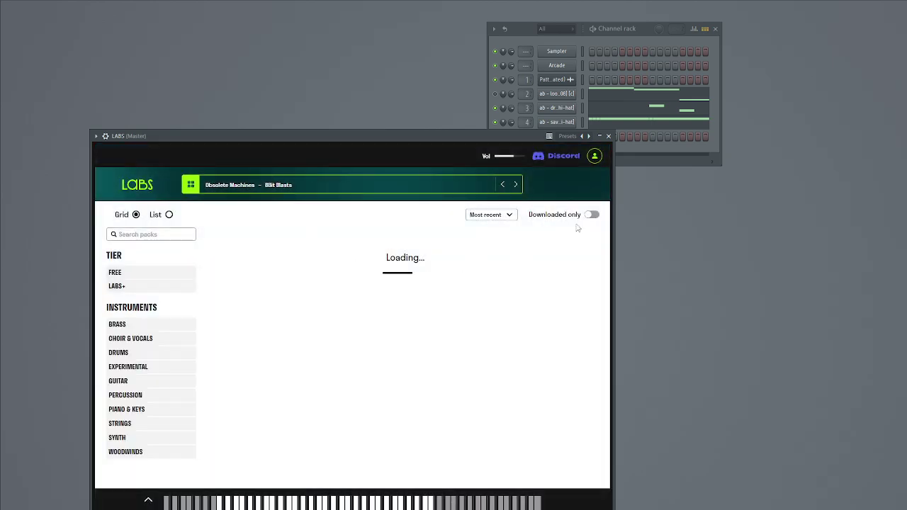
click(590, 216)
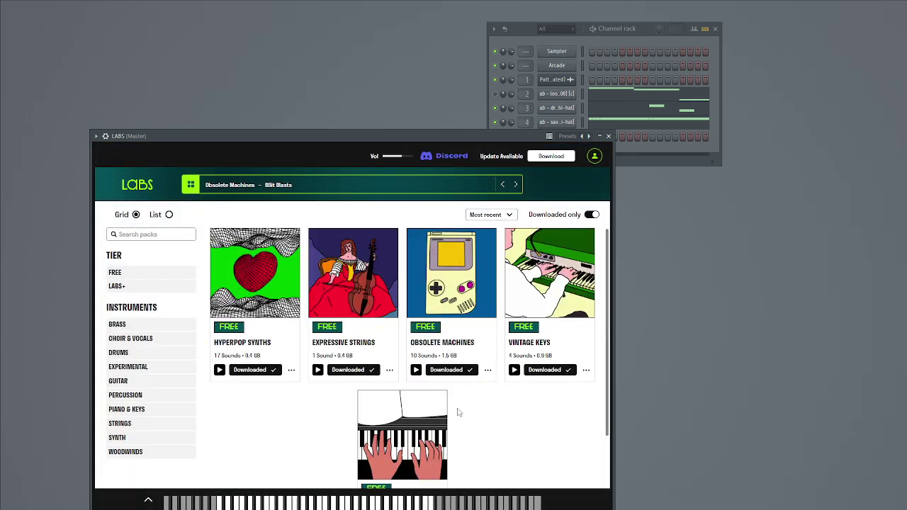
click(408, 432)
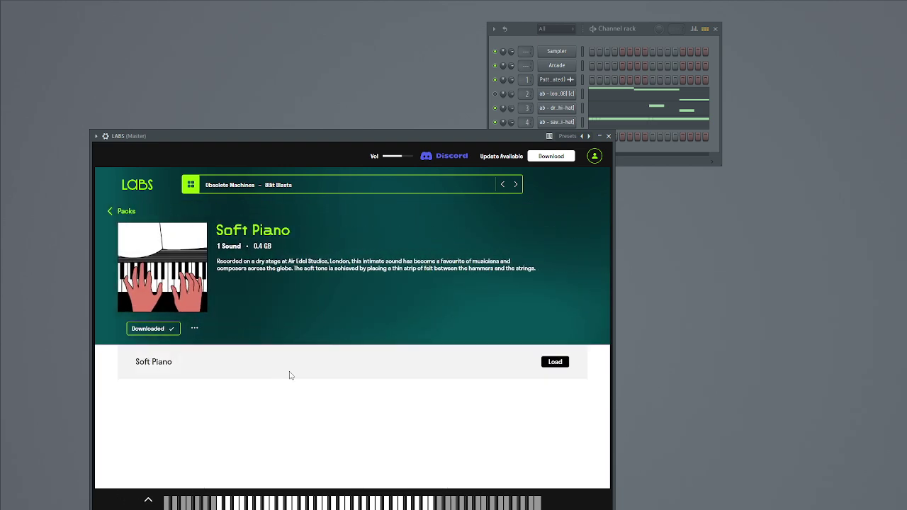
click(289, 376)
Route the LABS channel to mixer track 5 and open its piano roll.
click(524, 153)
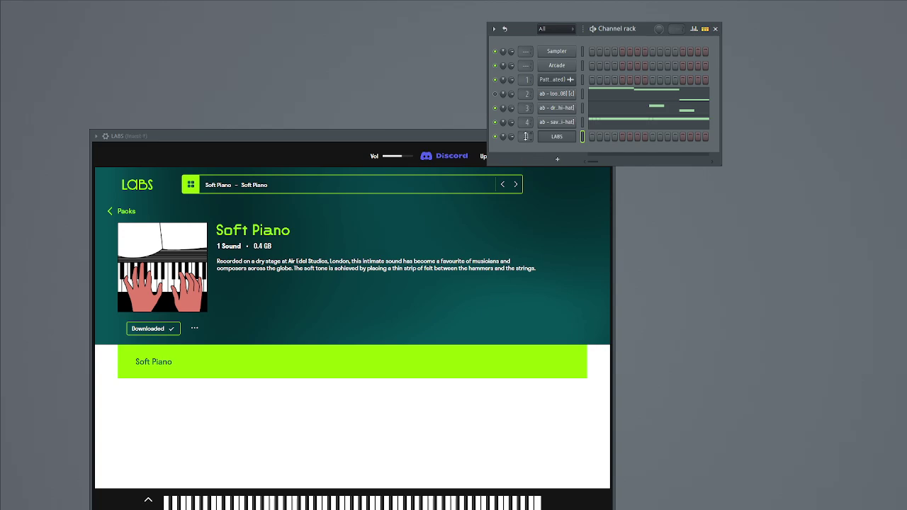
right_click(557, 142)
click(595, 135)
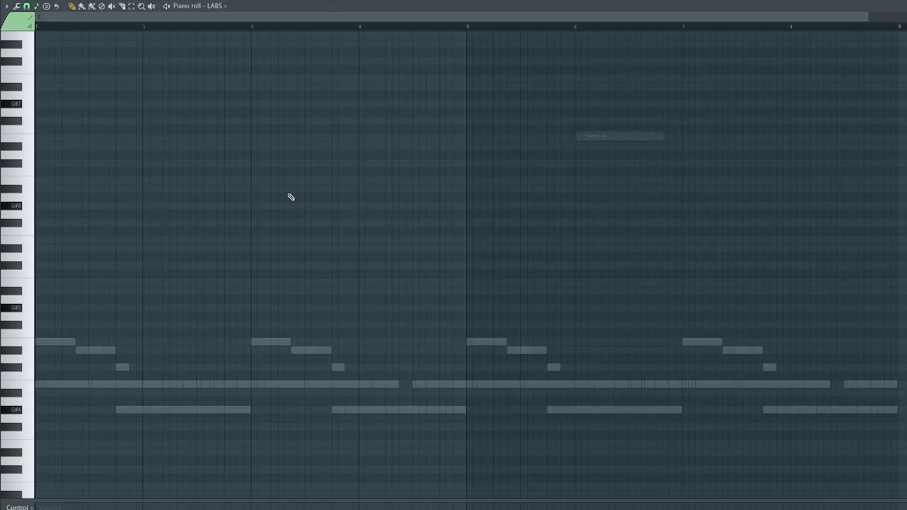
With 1/2 step snap, draw E5 and D#5 lasting three eighths of a bar each, then G#4 held to the end of bar 2.
click(39, 344)
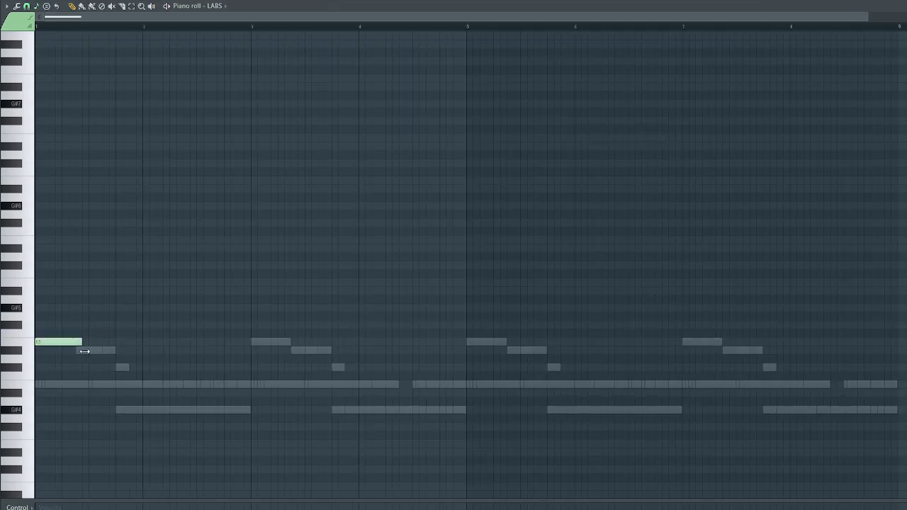
click(31, 6)
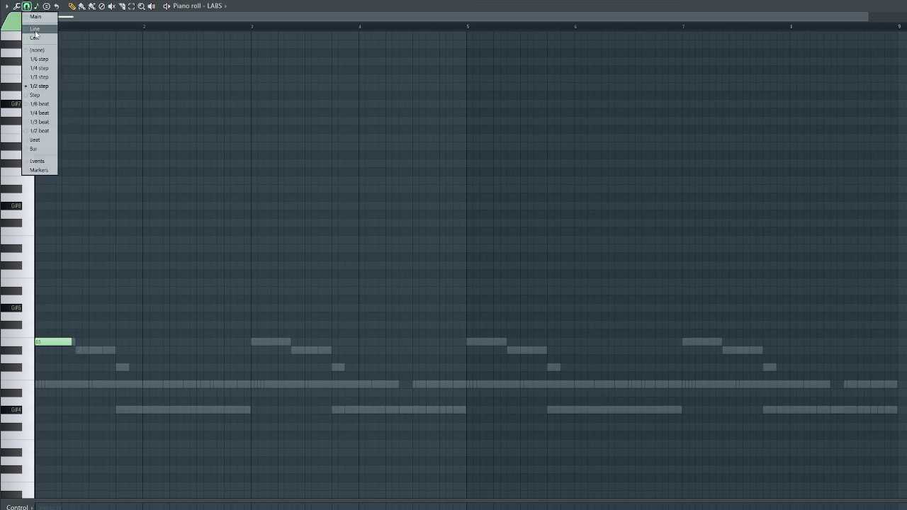
click(41, 86)
click(77, 348)
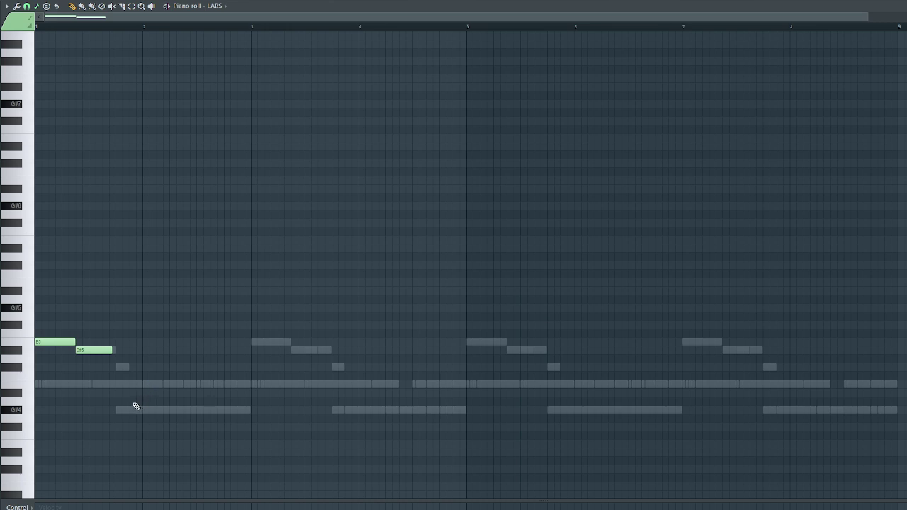
click(126, 410)
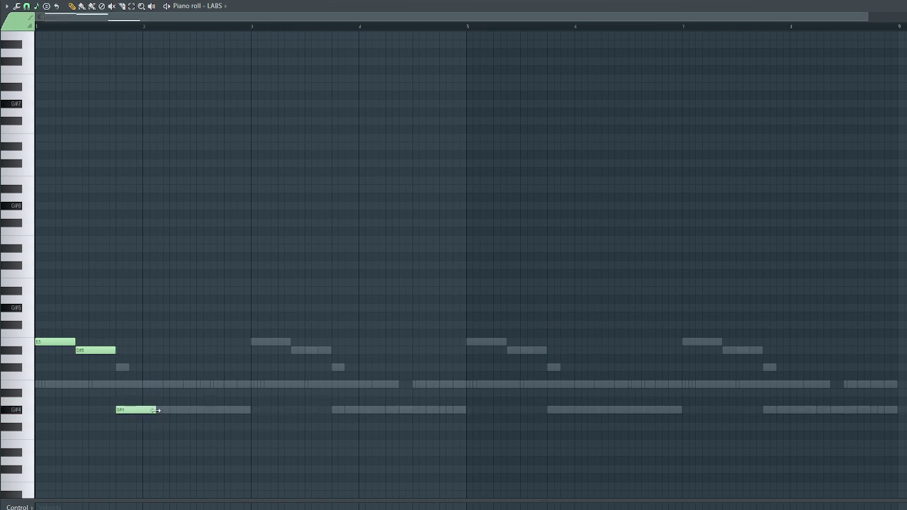
drag(155, 410, 245, 417)
Duplicate the two-bar E5, D#5, G#4 phrase three times to fill eight bars.
key(ctrl+b)
key(ctrl+b)
key(ctrl+b)
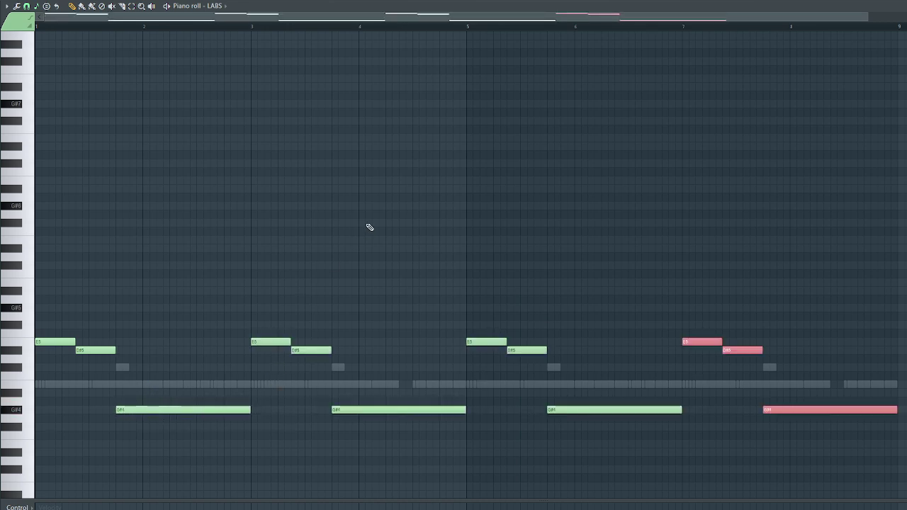
Copy the whole eight-bar piano phrase and paste it two octaves lower at the same position.
key(ctrl+d)
key(ctrl+c)
key(ctrl+v)
key(shift+Left)
key(ctrl+Down)
key(ctrl+Down)
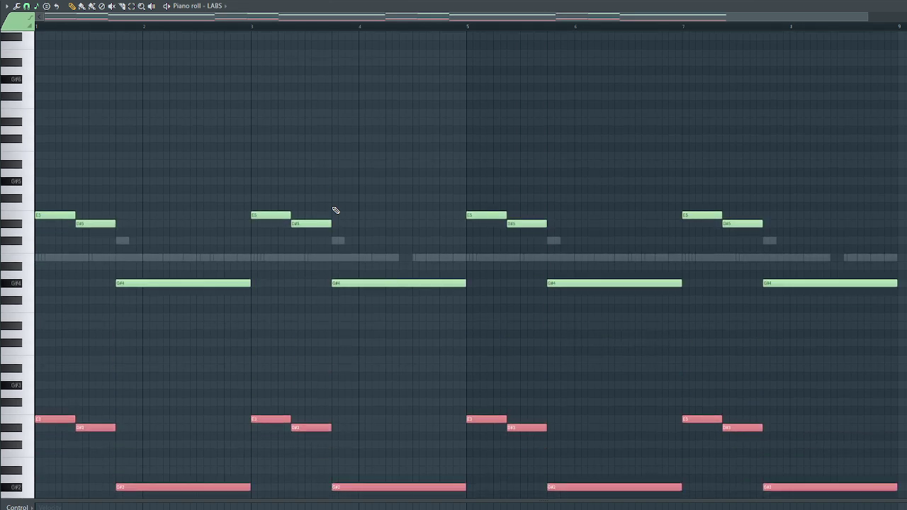
Paste another copy of the phrase seven semitones above the original, so that it runs B5, A#5, D#5.
key(ctrl+c)
key(ctrl+v)
key(shift+Left)
key(ctrl+v)
key(Up)
key(Up)
key(Up)
key(Up)
key(Up)
key(Up)
key(Up)
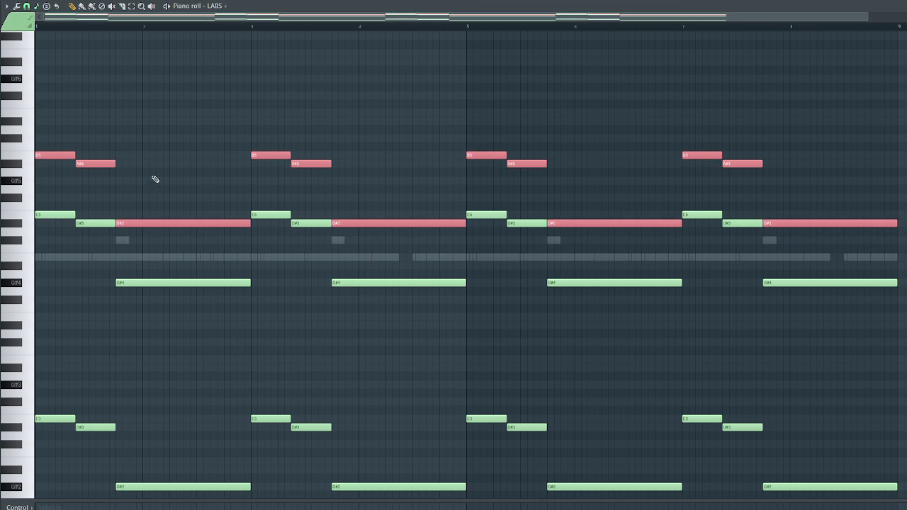
Add G#5 to the first chord, F#5 to the second and B4 to the long third chord in bars 1 and 2.
key(ctrl+d)
drag(39, 195, 28, 177)
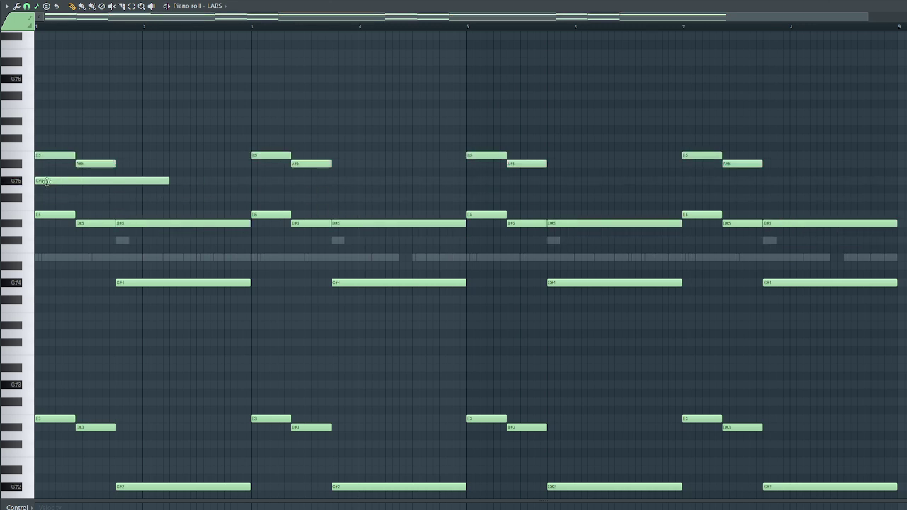
click(74, 196)
key(ctrl+l)
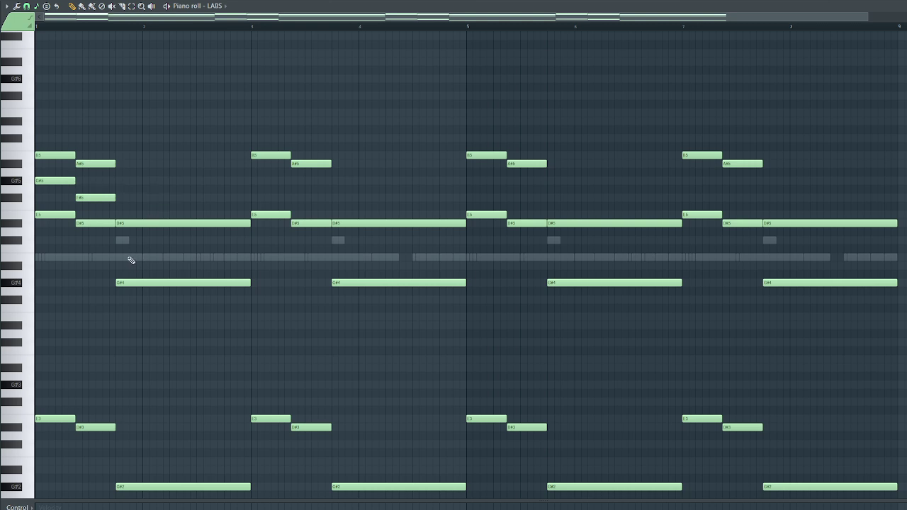
click(118, 257)
Delete the piano notes from bar 3 onward and duplicate the completed two-bar chord progression three times to fill eight bars.
drag(251, 133, 809, 498)
key(Delete)
scroll(490, 276, up, 3)
key(ctrl+b)
key(ctrl+b)
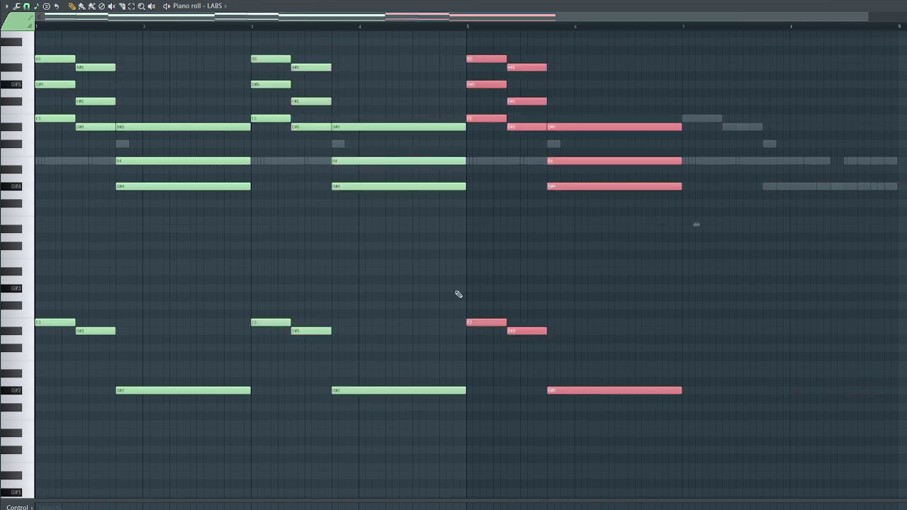
key(ctrl+b)
click(387, 276)
scroll(376, 265, up, 3)
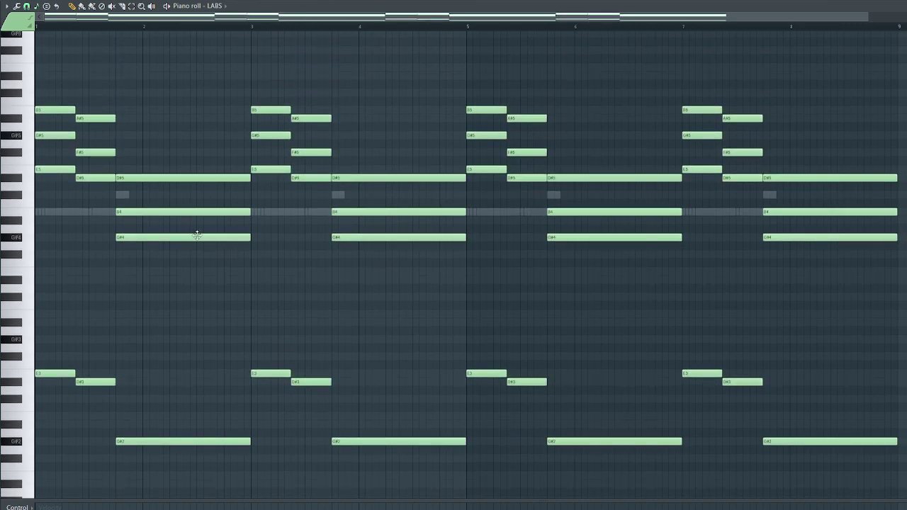
Add a B5 note above the long chord in all four repetitions and play the pattern back.
click(161, 119)
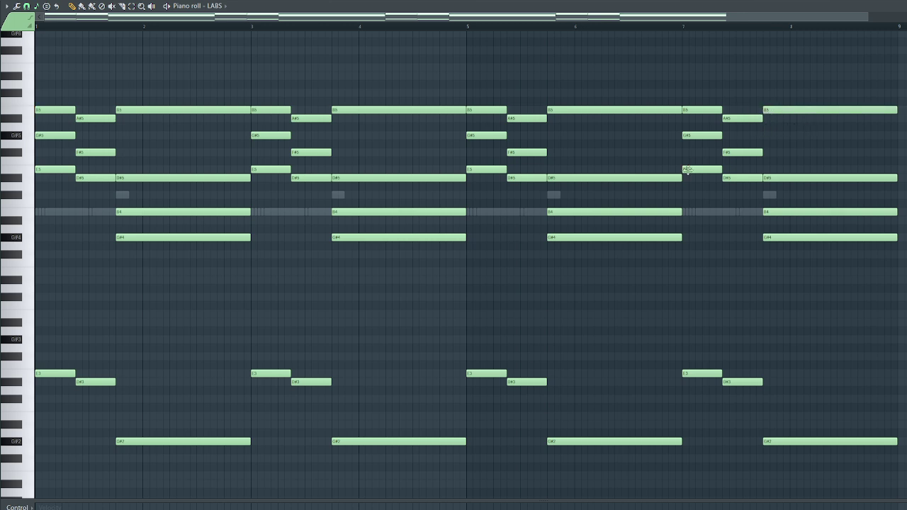
key(space)
key(space)
Draw top notes D#6 at the start of bar 1 and E6 over the long chord, repeat them in bars 3 and 4, and play back.
click(49, 76)
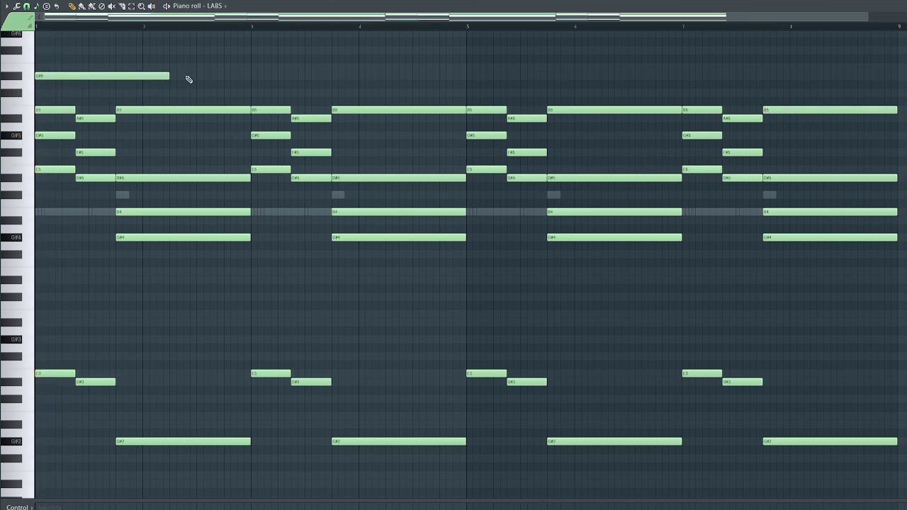
key(space)
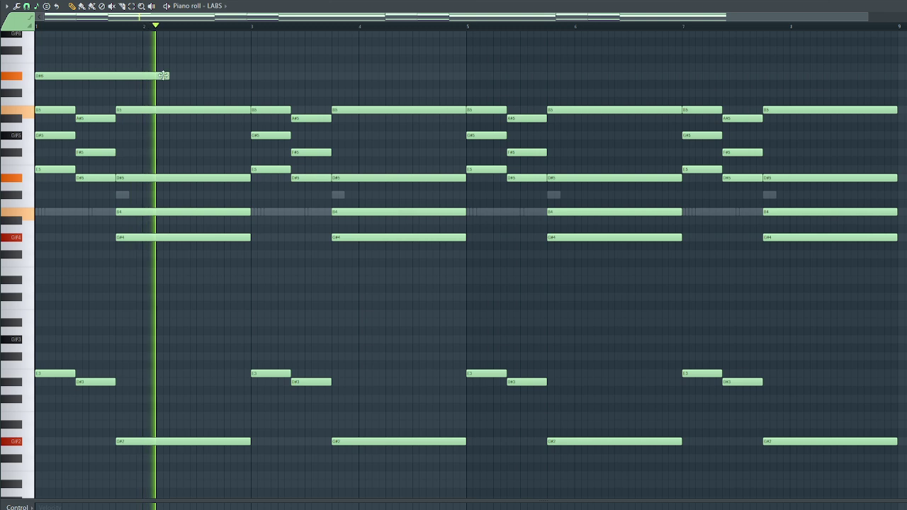
click(131, 68)
key(space)
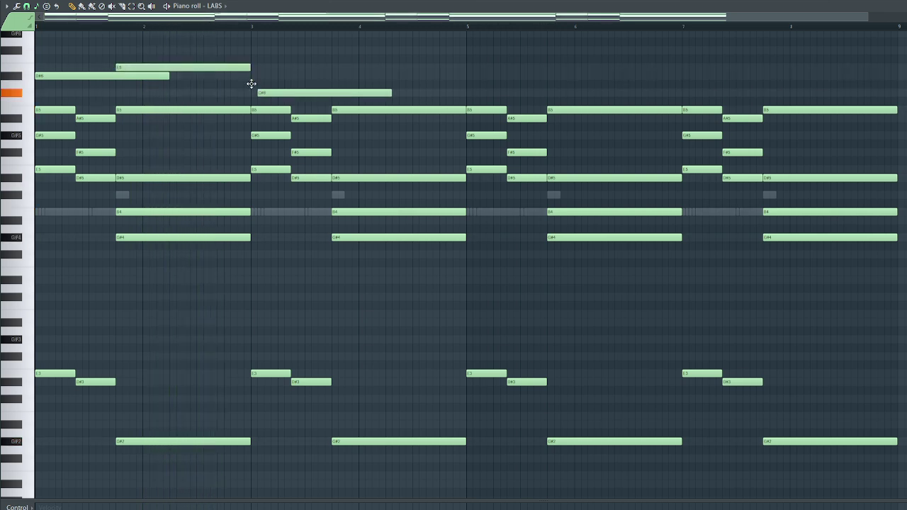
mouse_move(251, 84)
mouse_down()
mouse_move(262, 67)
mouse_move(266, 74)
mouse_up()
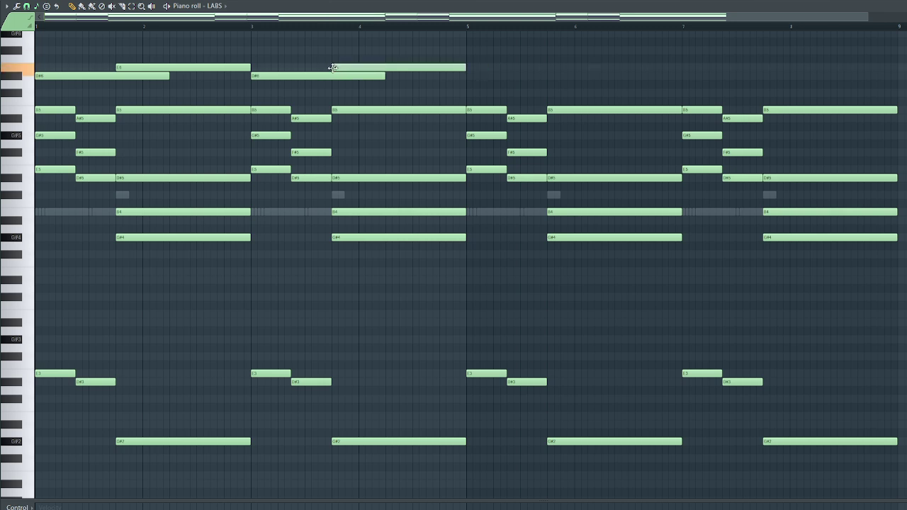
key(space)
Duplicate the top notes into bars 5 to 8, shorten the opening D#6 notes to three quarters of a bar, and lower the E6 notes to D#6.
drag(397, 77, 105, 71)
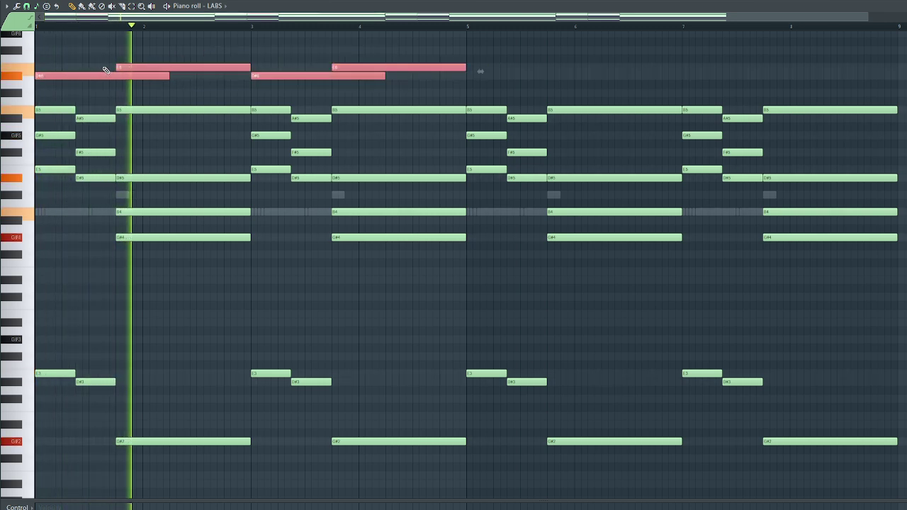
key(ctrl+b)
ctrl+click(83, 58)
ctrl+click(19, 65)
key(shift+Down)
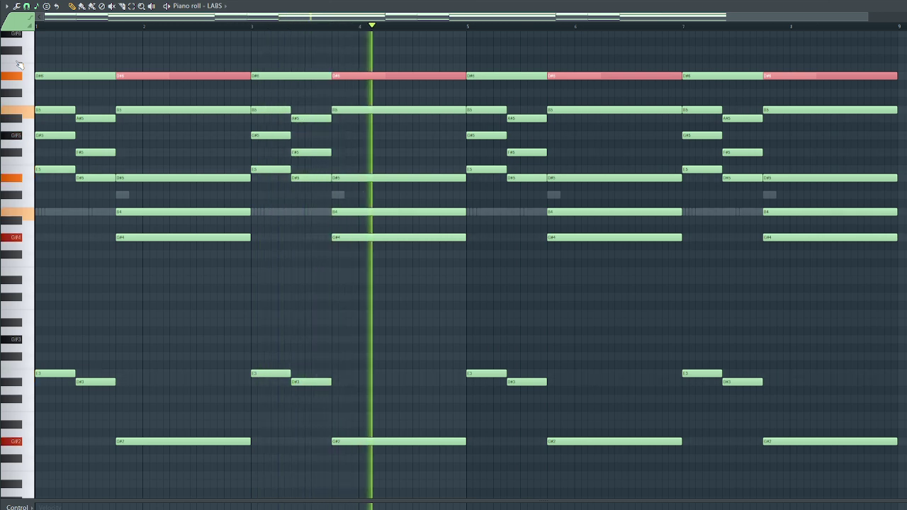
right_click(347, 212)
key(ctrl+a)
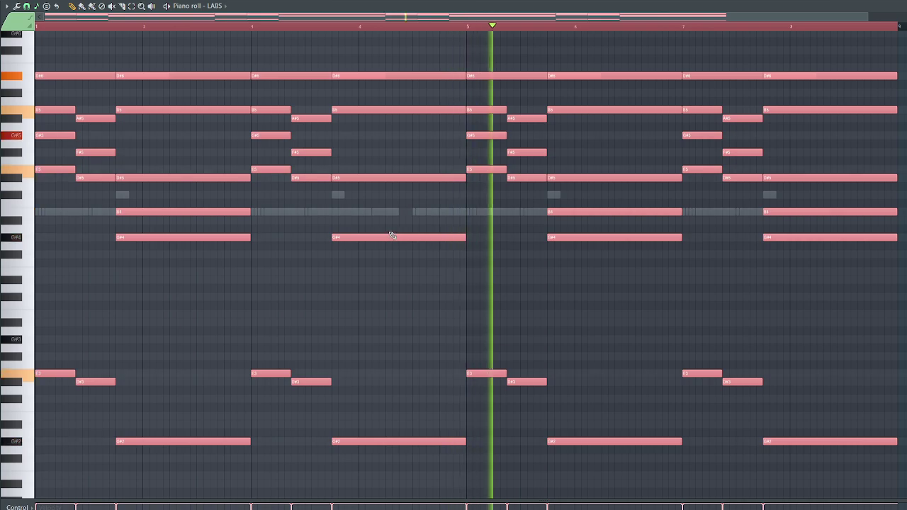
Close the piano roll, load ValhallaRoom on mixer Insert 1, and set its mix to 20.3%.
key(F7)
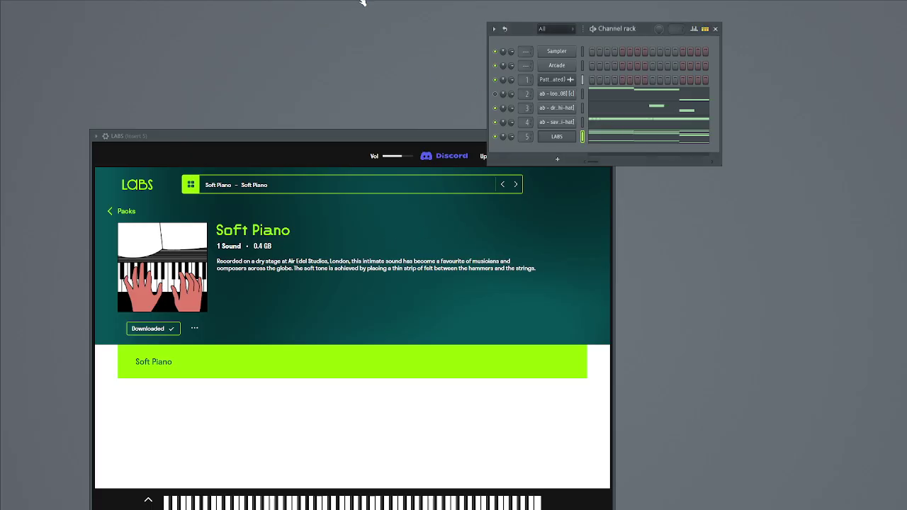
key(F9)
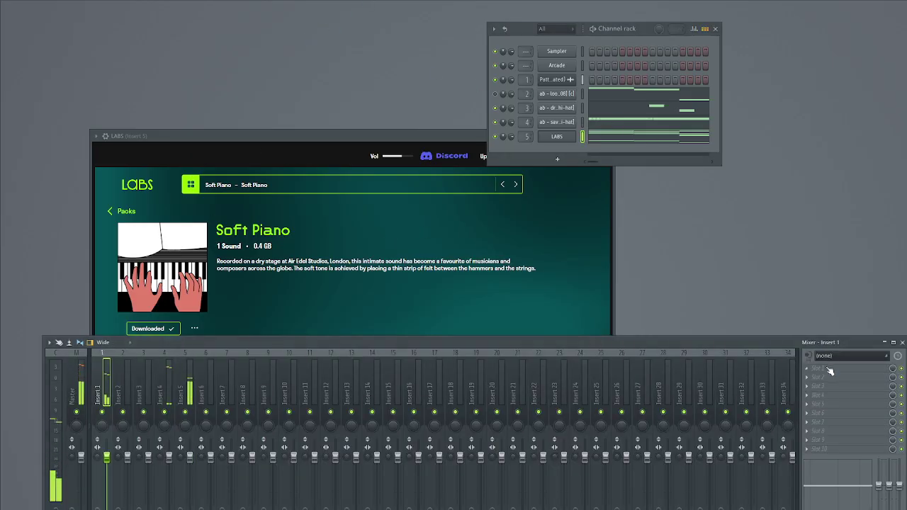
click(829, 370)
click(680, 269)
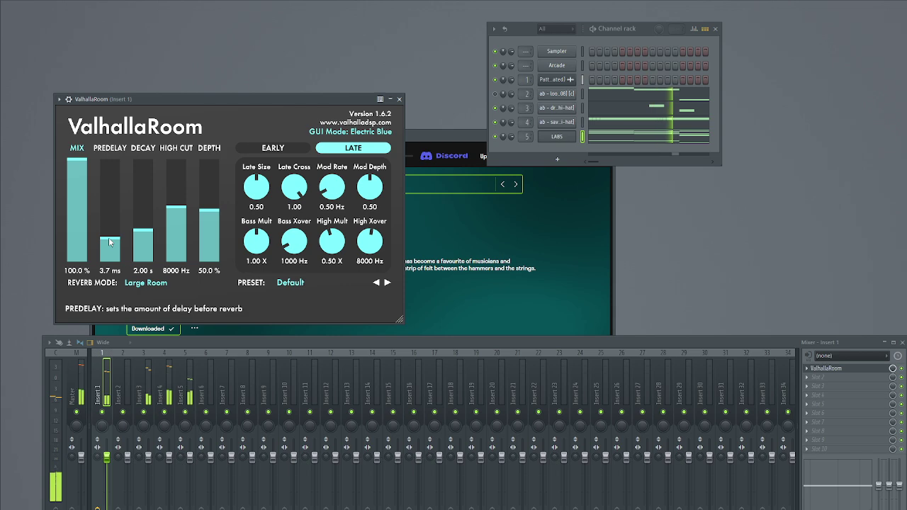
click(82, 234)
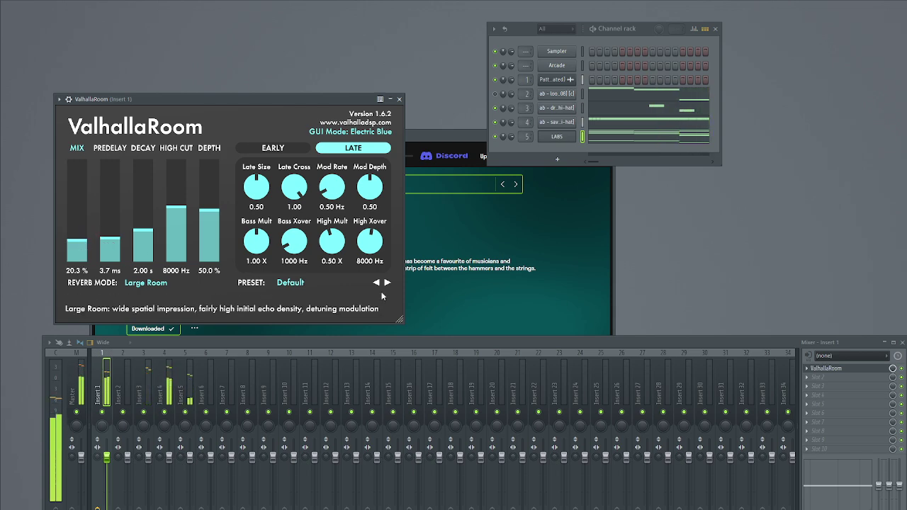
Load UADx Oxide Tape Recorder in the first effect slot of mixer Insert 5.
click(192, 387)
click(825, 369)
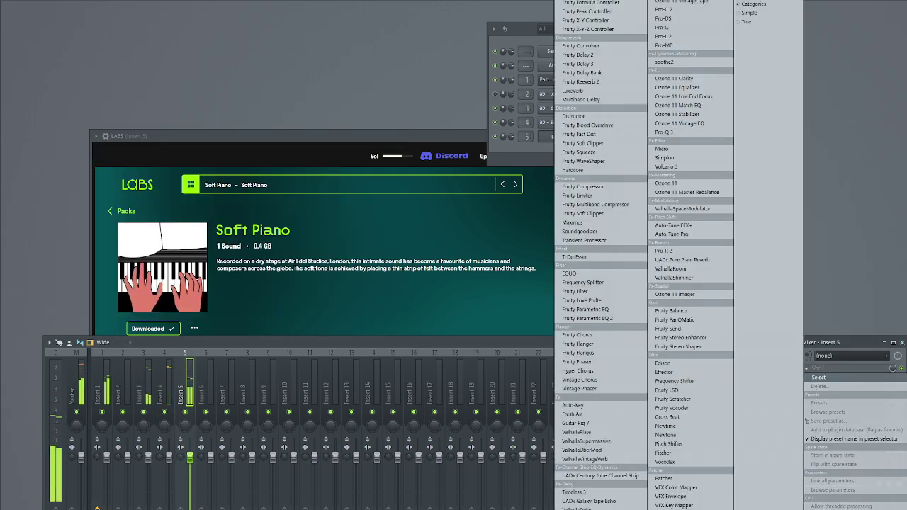
click(591, 507)
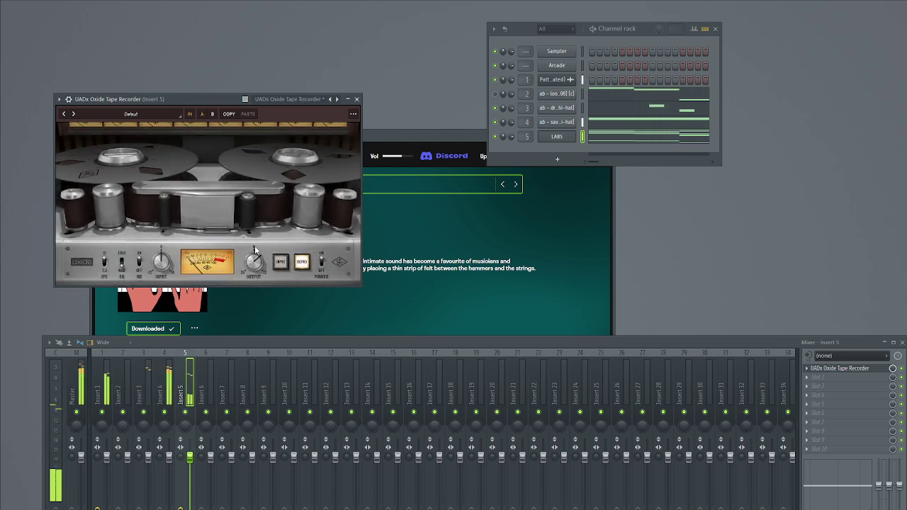
Lower the hi-hat mixer levels with both hi-hats routed to Insert 3, and add the south [clap] sample as a channel on Insert 4.
drag(168, 464, 168, 473)
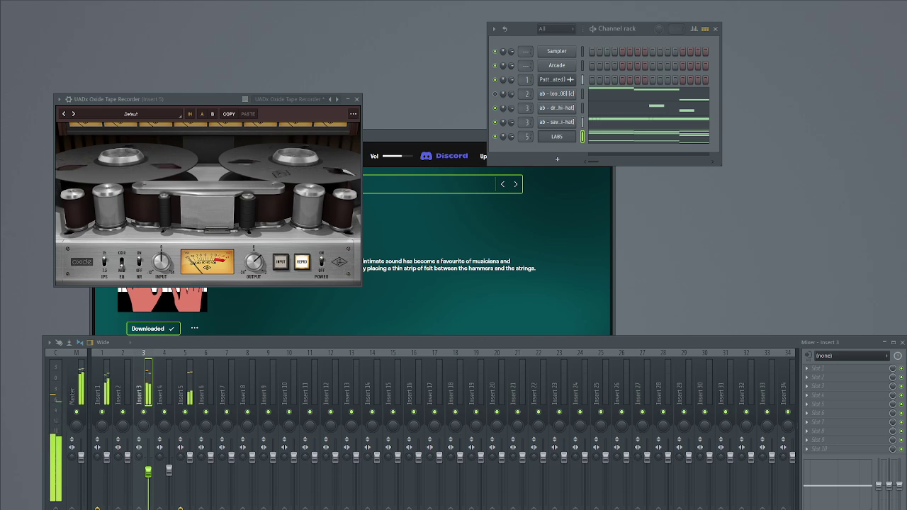
drag(522, 130, 525, 129)
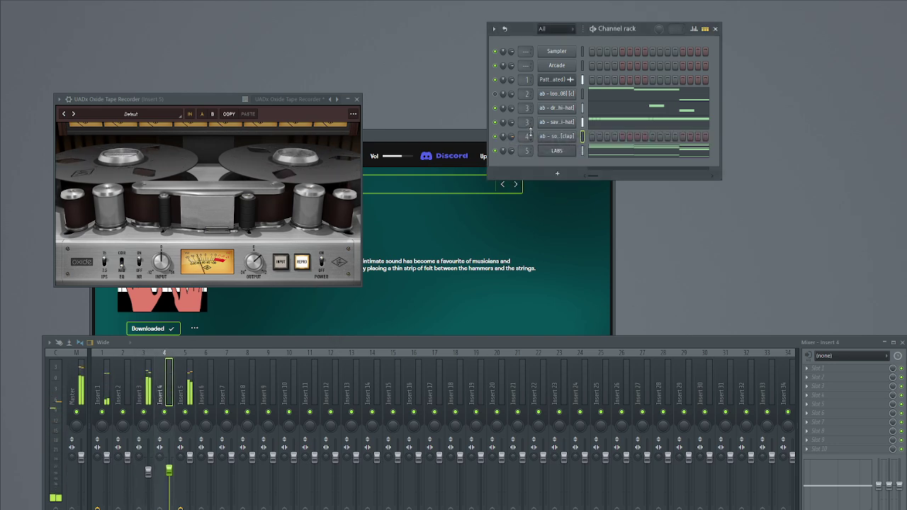
right_click(549, 137)
click(595, 137)
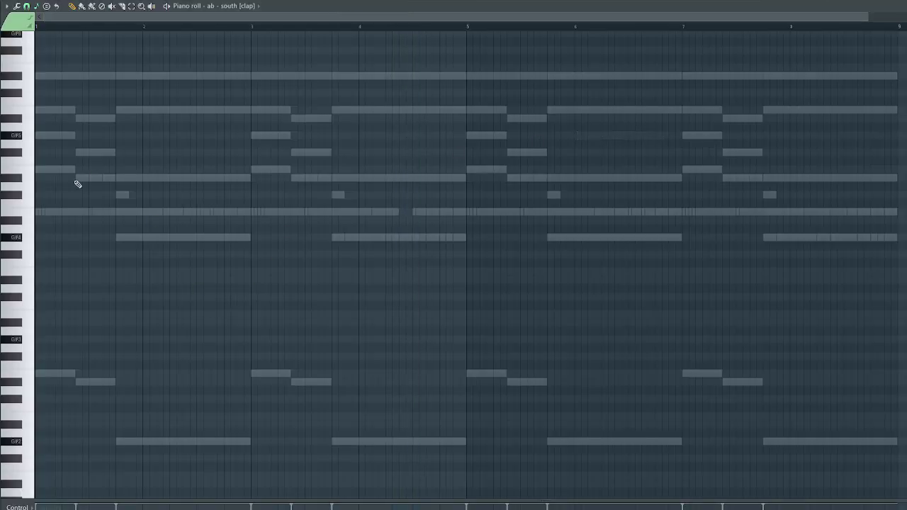
Place a clap note on beat 3 of bar 1 and repeat it every bar through bar 8.
click(79, 211)
drag(77, 210, 84, 210)
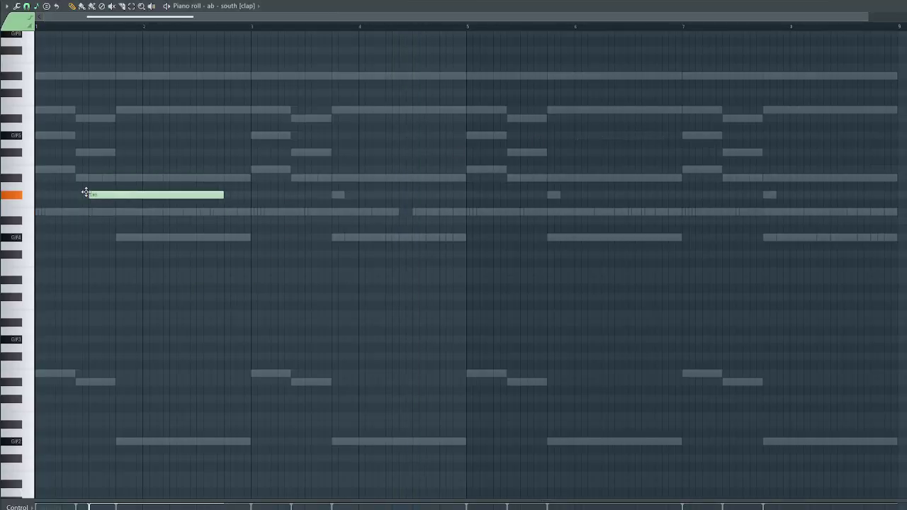
key(space)
drag(223, 195, 196, 195)
key(ctrl+b)
key(ctrl+b)
key(ctrl+b)
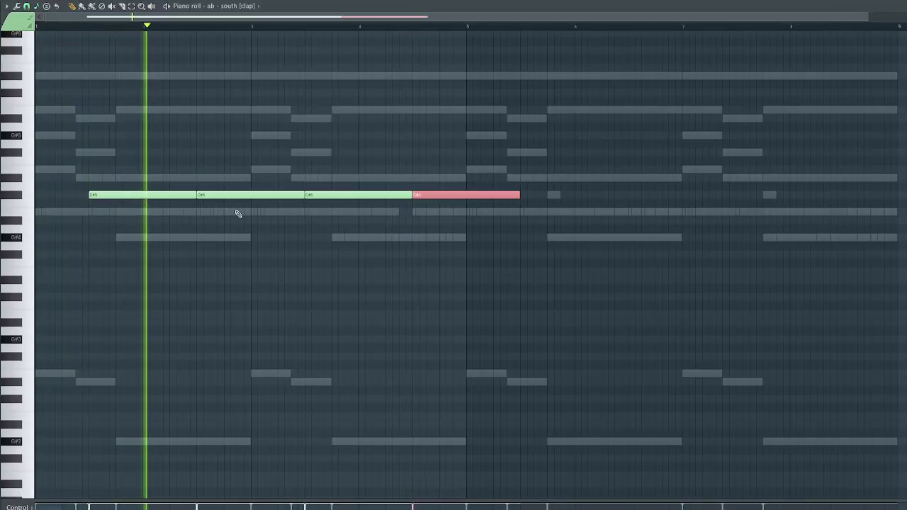
key(ctrl+b)
key(ctrl+b)
key(ctrl+b)
key(ctrl+b)
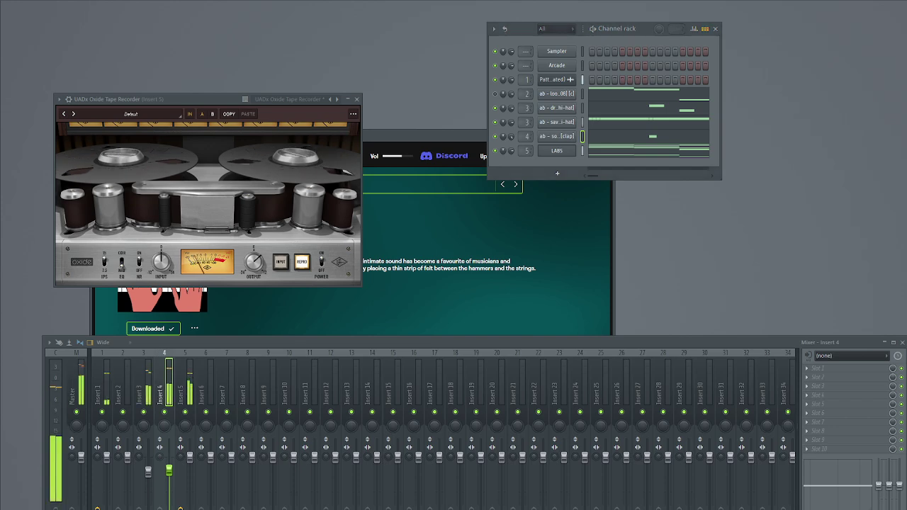
Add the airplane [rimshot] sample as a channel on mixer track 4 and place a short C5 hit just after the first clap in bar 1.
drag(1, 284, 537, 163)
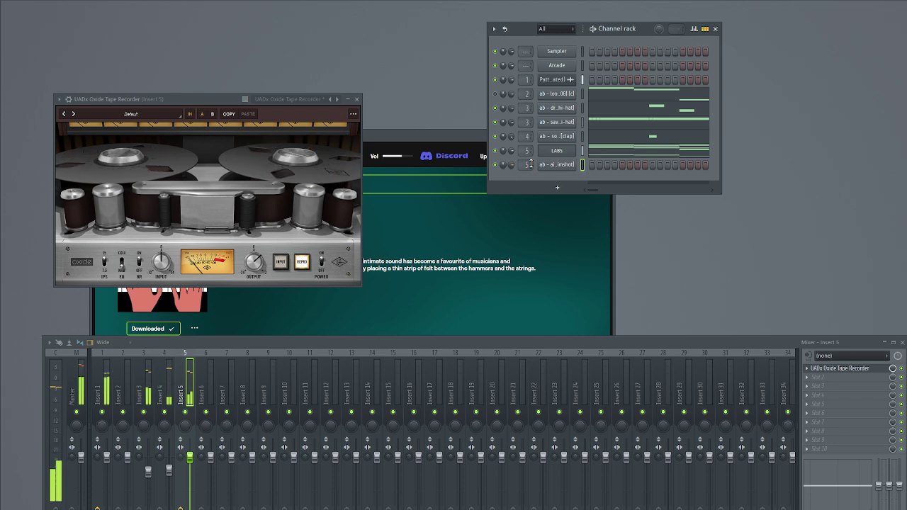
right_click(540, 161)
click(566, 163)
click(105, 203)
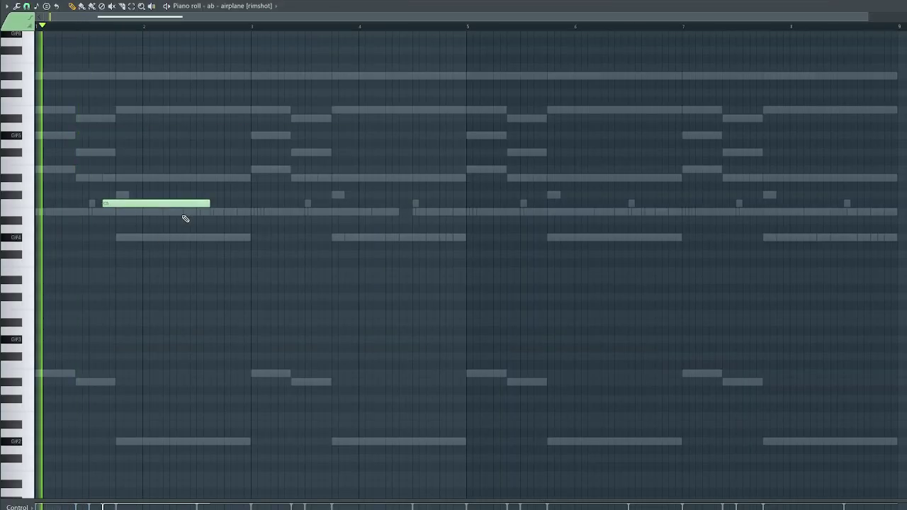
key(space)
key(space)
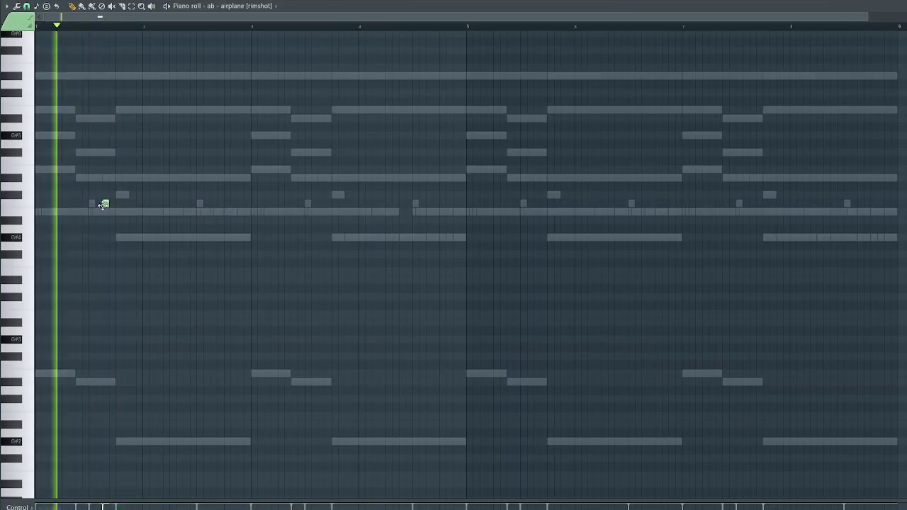
drag(106, 204, 105, 205)
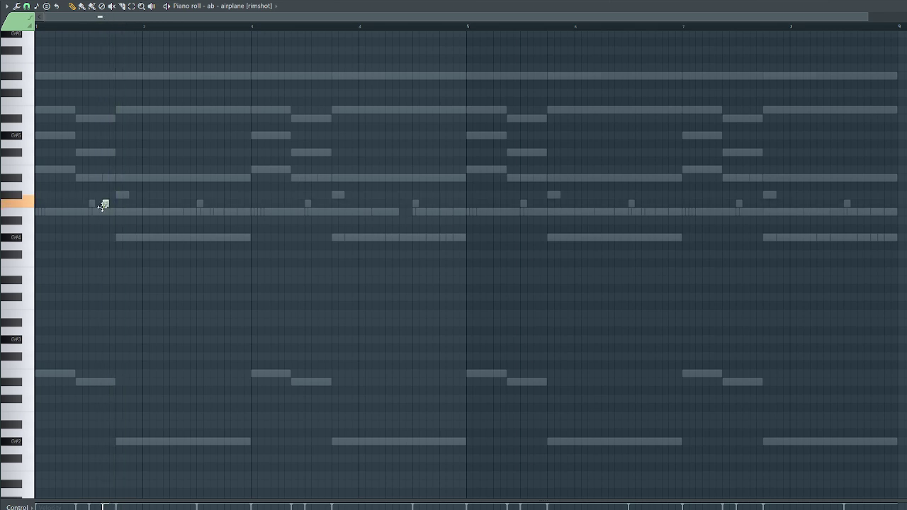
key(space)
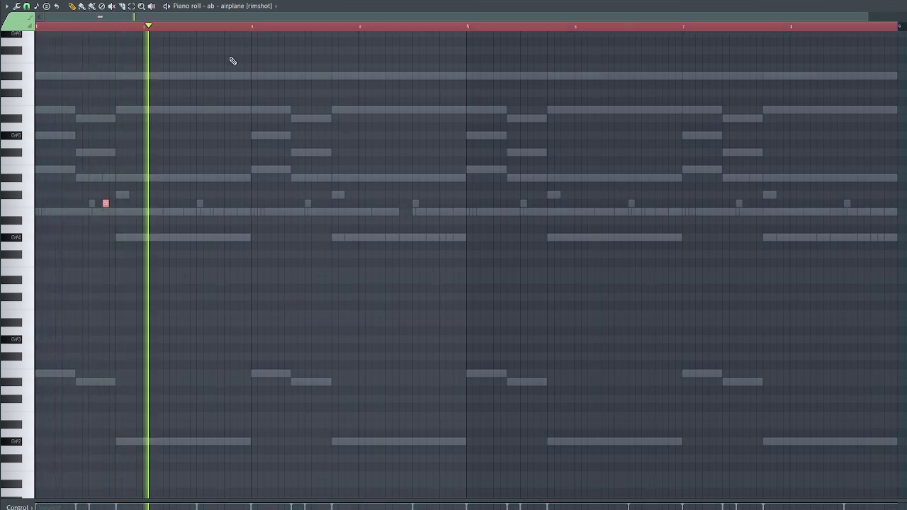
Add two short G#4 rimshot hits at the end of bar 2 and a C5 hit just after the clap in bar 3.
key(space)
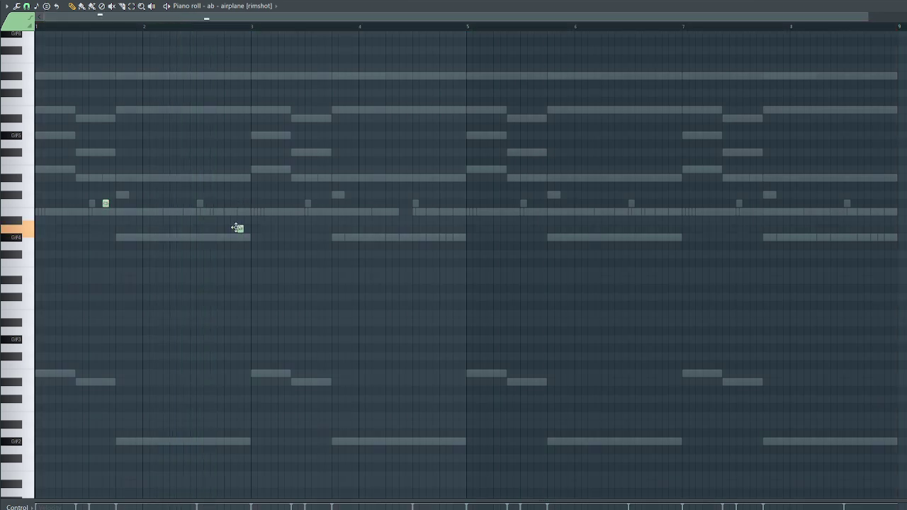
key(space)
key(shift+Down)
key(space)
ctrl+click(351, 195)
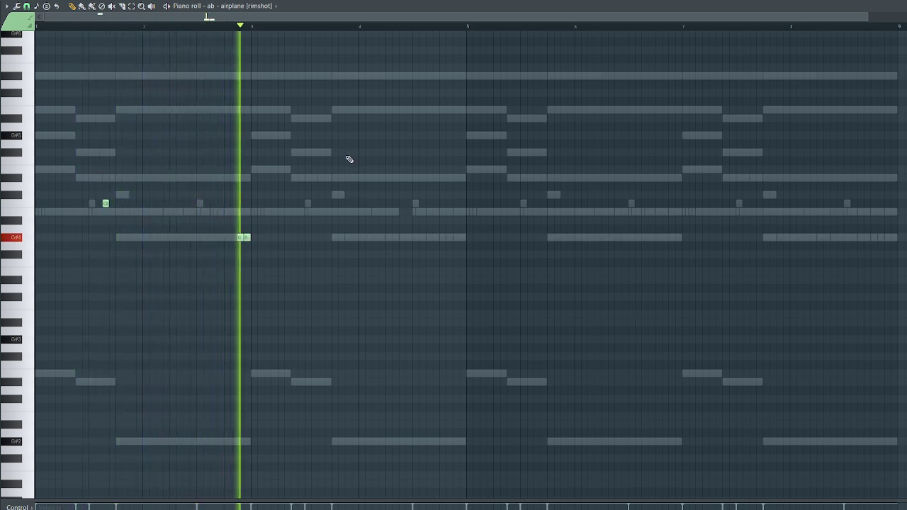
key(space)
click(320, 203)
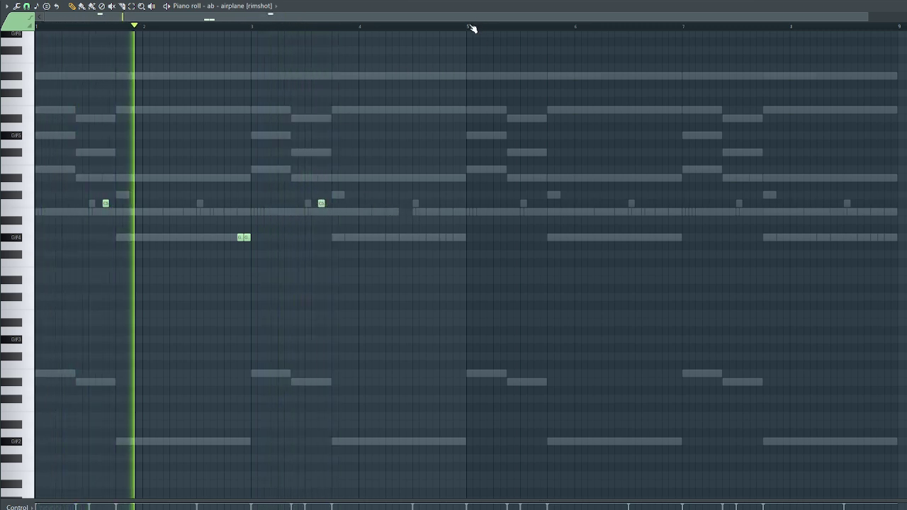
Lower both C5 rimshot hits to B4 and play the pattern back.
key(space)
key(Down)
key(space)
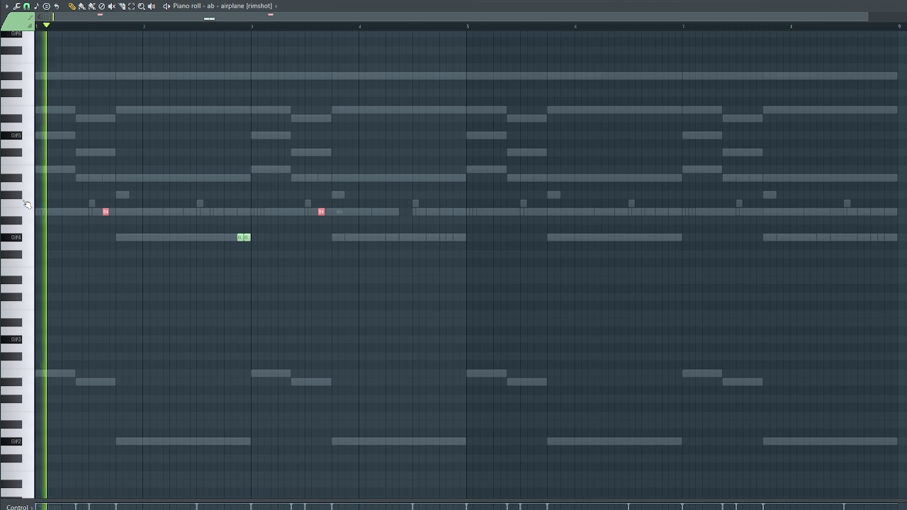
ctrl+click(306, 176)
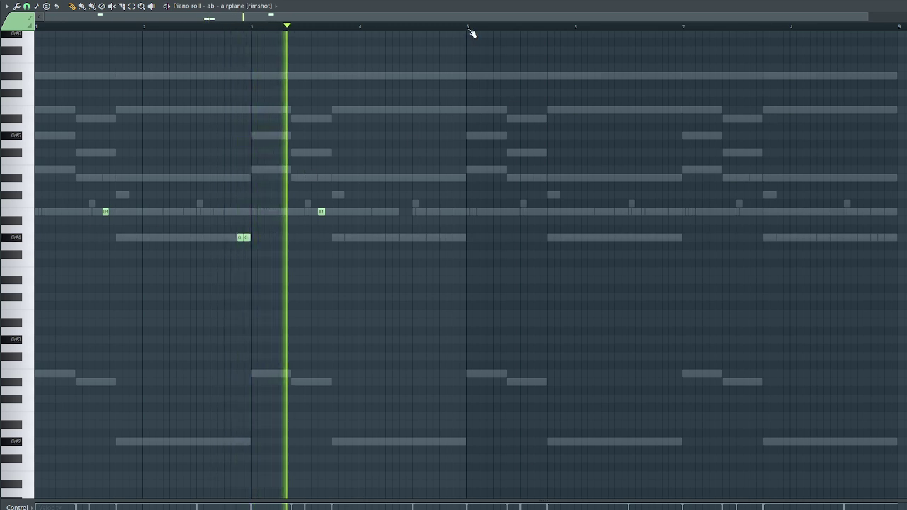
Duplicate the four-bar rimshot pattern into bars 5 to 8 and close the piano roll.
key(ctrl+a)
key(ctrl+b)
key(ctrl+d)
scroll(425, 27, down, 1)
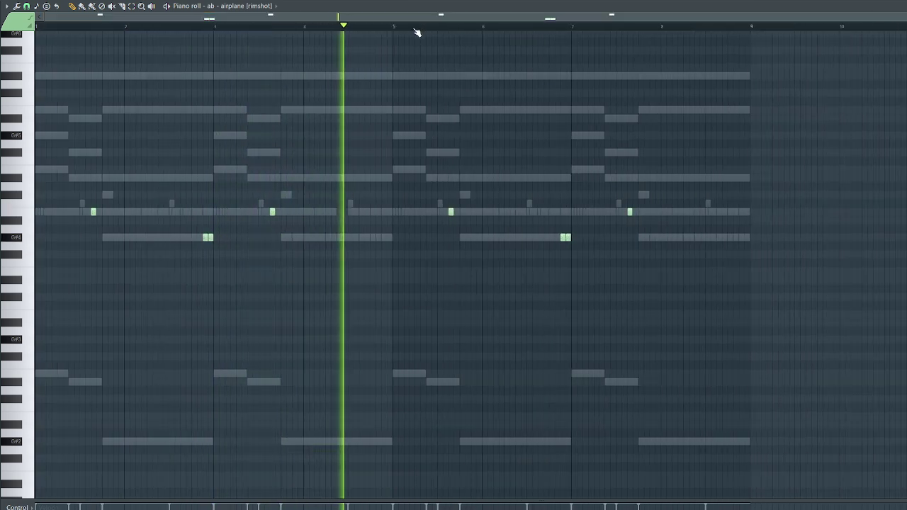
key(F7)
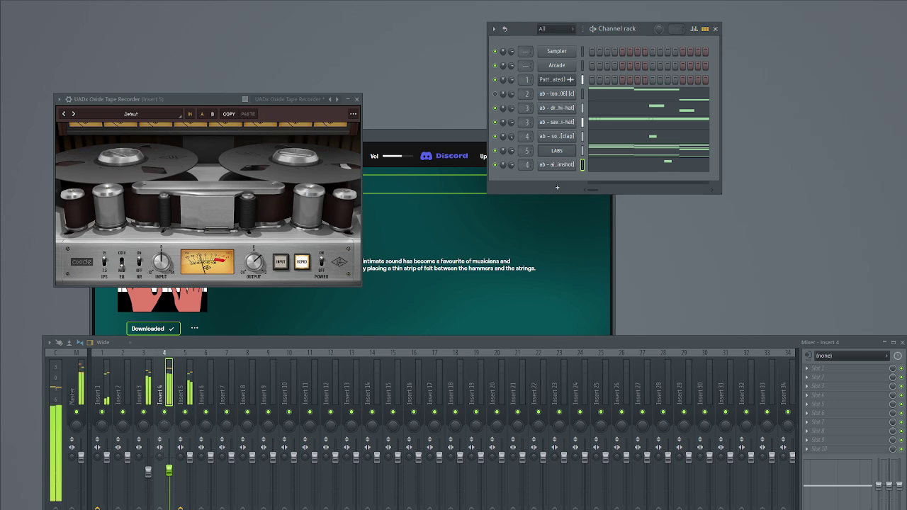
Add the about me [snare] sample as a channel on mixer track 4 and open its piano roll.
drag(539, 266, 524, 180)
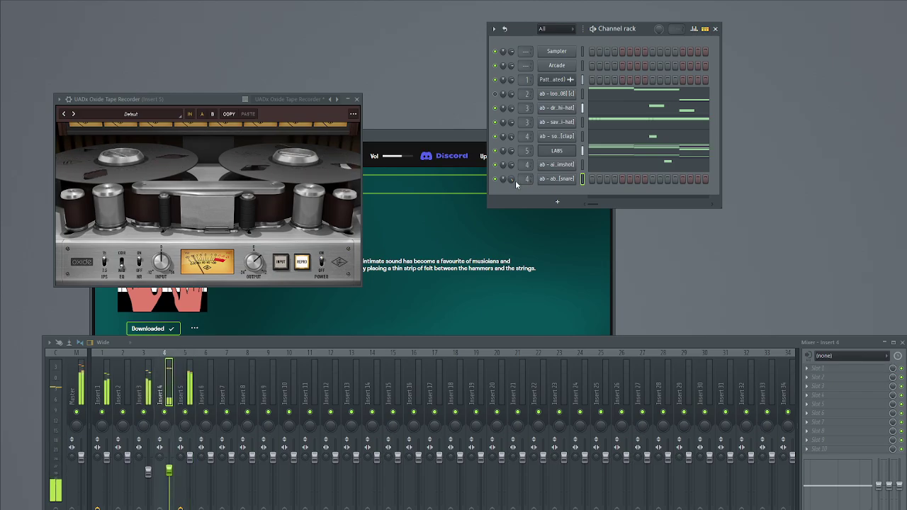
right_click(556, 178)
click(566, 177)
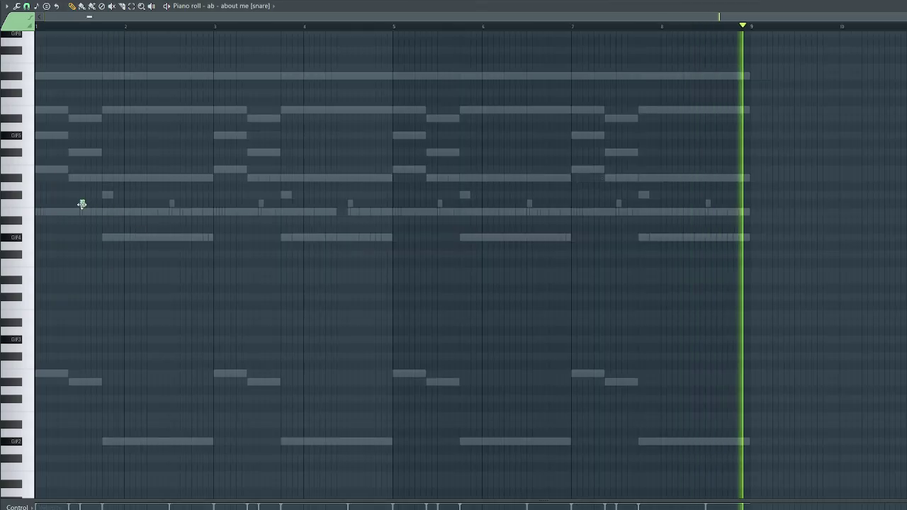
Place a short C5 snare hit on beat 3 of every bar from bar 1 to bar 8 and close the piano roll.
drag(81, 203, 174, 215)
key(ctrl+b)
key(ctrl+b)
key(ctrl+b)
key(ctrl+b)
key(ctrl+b)
key(ctrl+b)
key(ctrl+b)
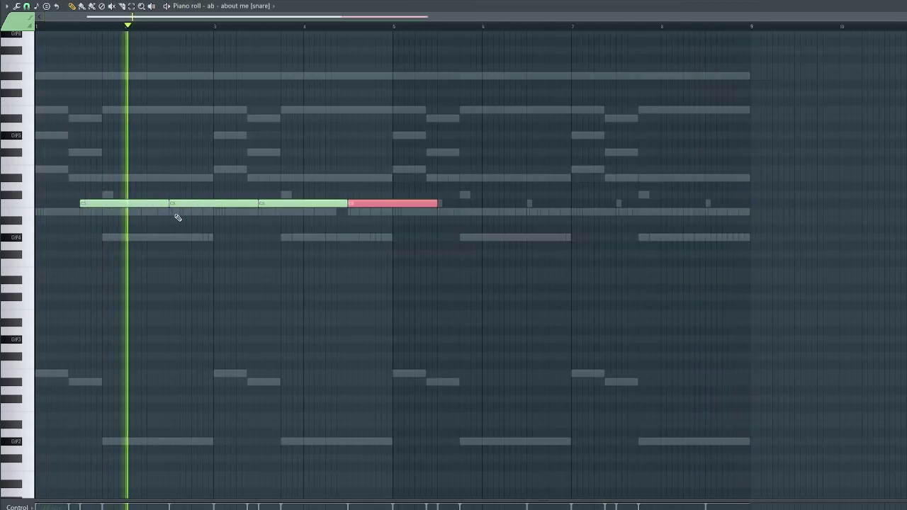
key(ctrl+d)
key(shift+d)
key(Escape)
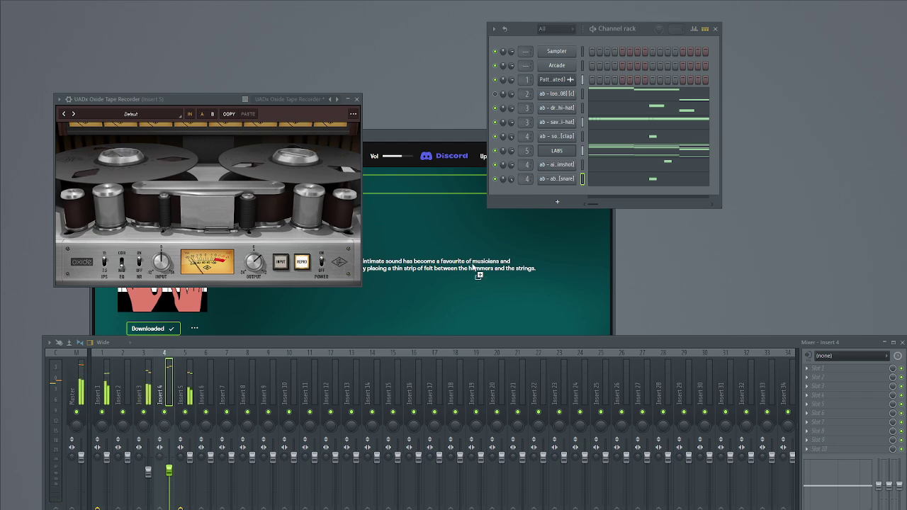
Swap the snare sample for bag [snare], add a B4 hit near the end of bar 1, and lower the other snare notes to B4.
click(623, 179)
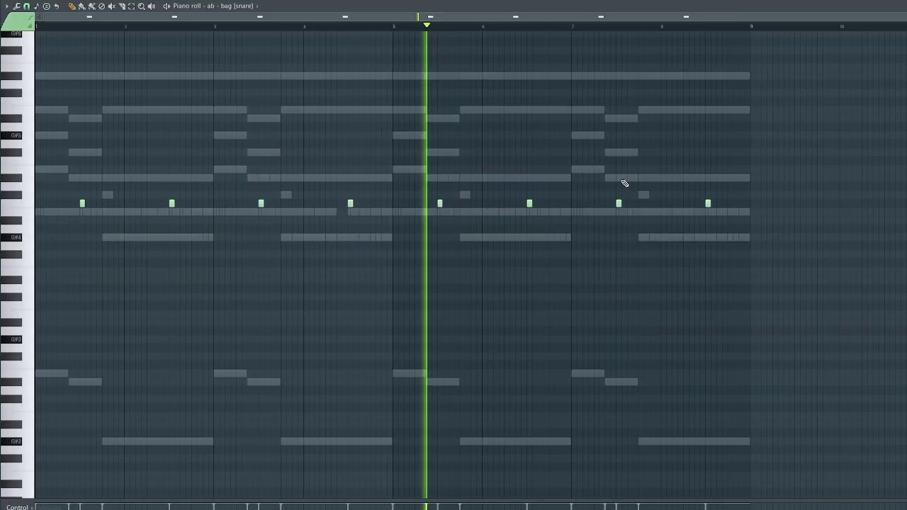
click(115, 211)
key(space)
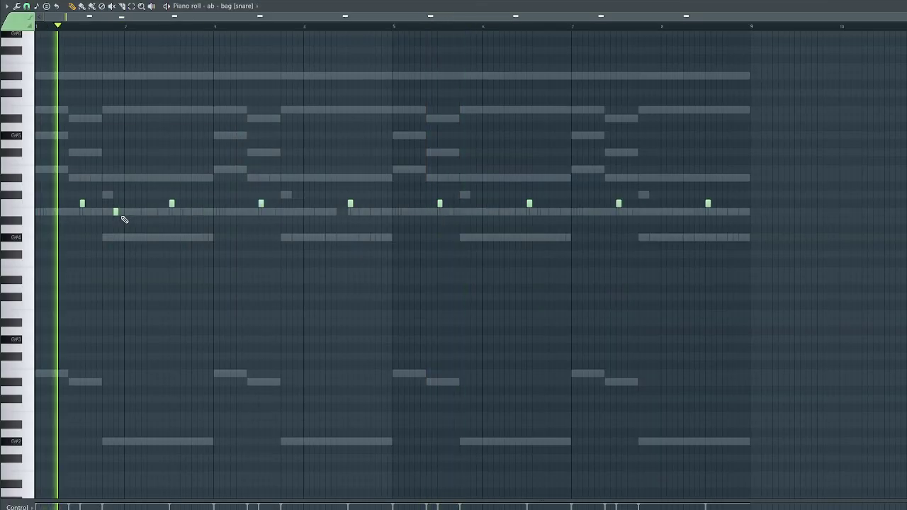
key(space)
ctrl+click(31, 205)
key(shift+Down)
key(space)
ctrl+click(55, 234)
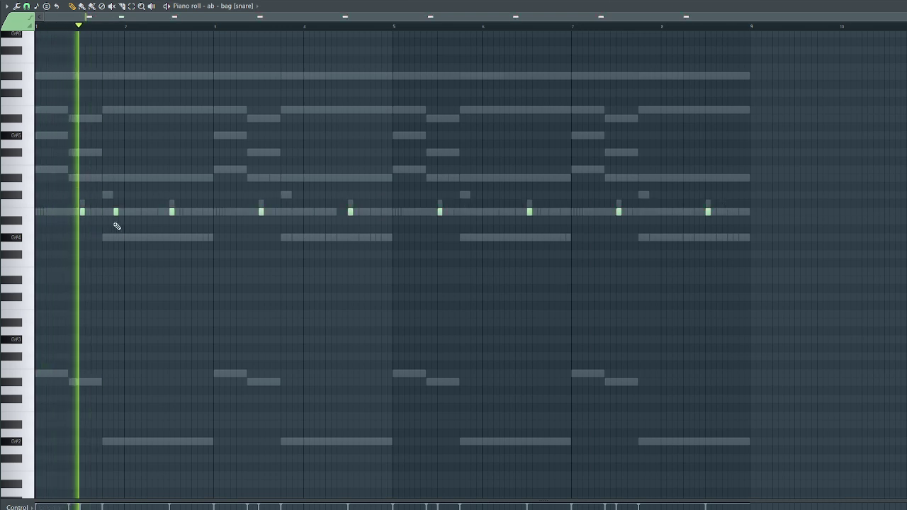
Add B4 snare hits near the end of bar 3 and the start of bar 4, plus an A4 hit near the end of bar 4.
click(295, 212)
click(317, 212)
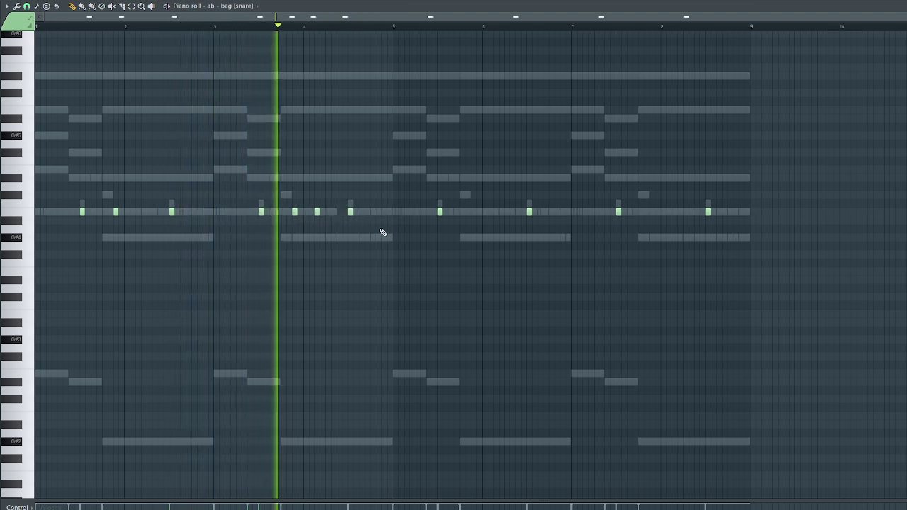
click(383, 228)
drag(468, 229, 389, 230)
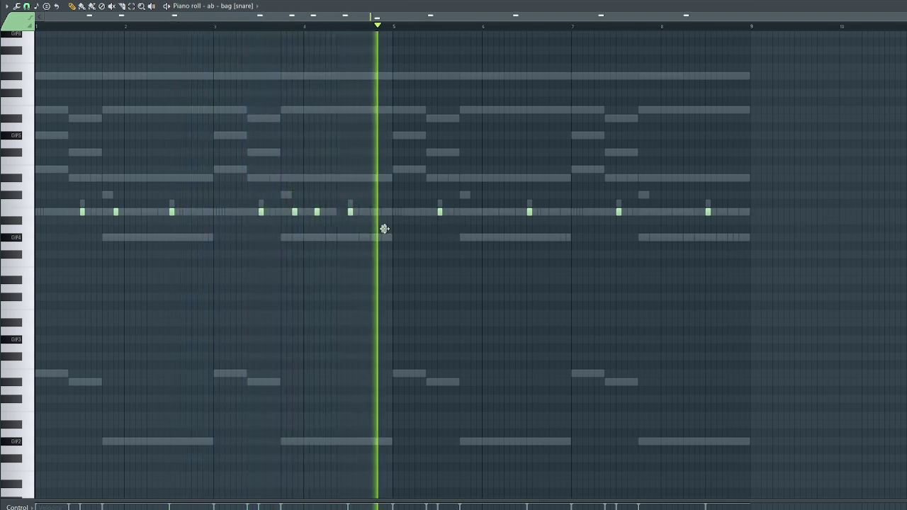
Replace the snare notes in bars 5 to 8 with a duplicate of bars 1 to 4 and close the piano roll.
ctrl+drag(728, 226, 382, 150)
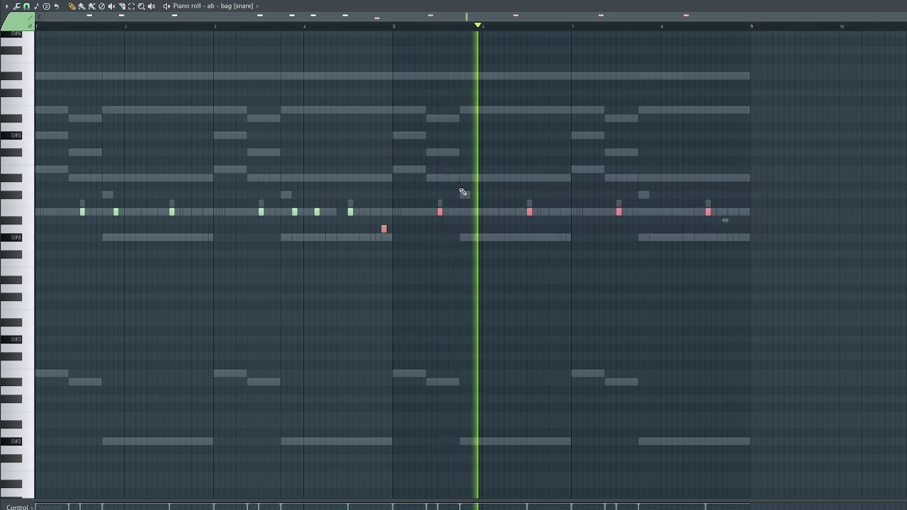
ctrl+click(419, 184)
ctrl+drag(427, 186, 724, 224)
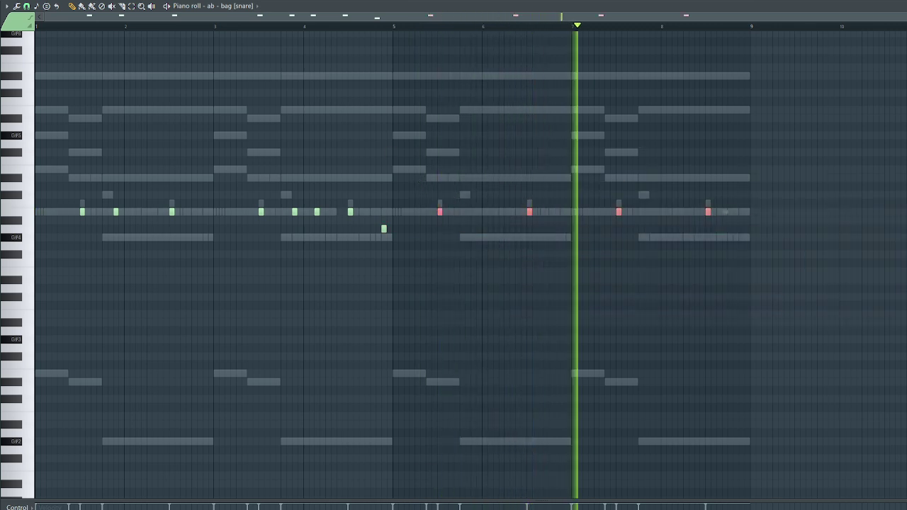
key(Delete)
ctrl+drag(36, 26, 401, 220)
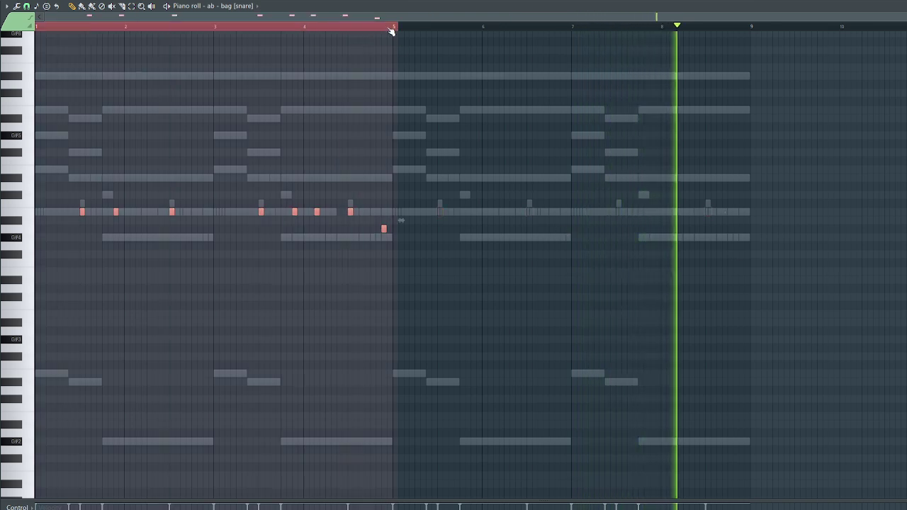
key(ctrl+b)
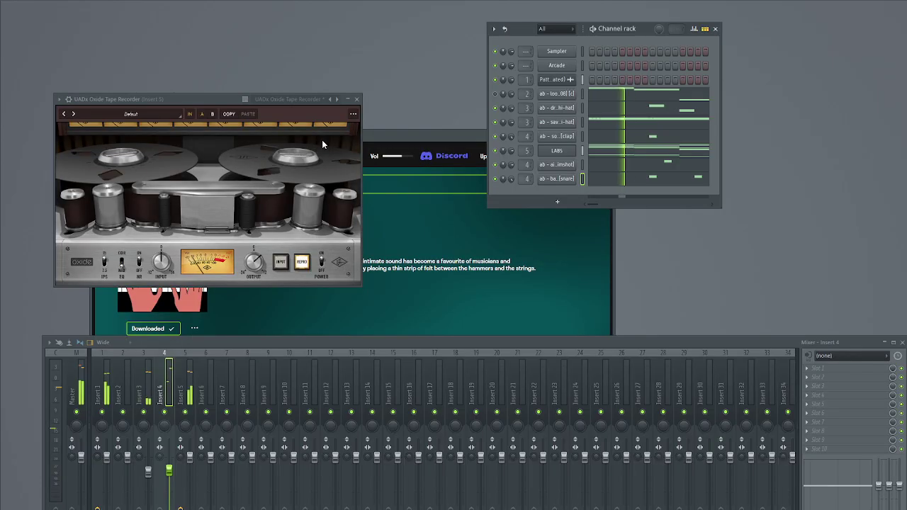
key(F7)
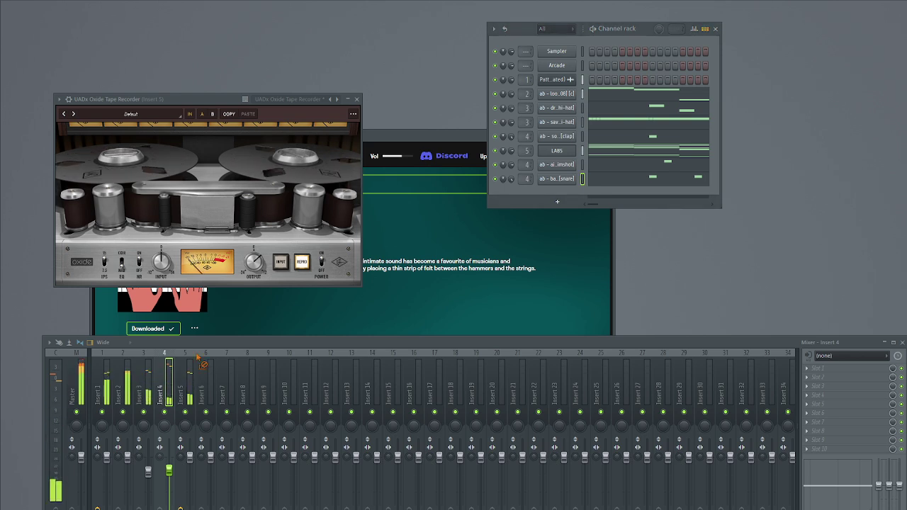
Replace the 808 channel's sample with cuban links [808] and open its channel settings.
drag(2, 374, 553, 98)
click(554, 95)
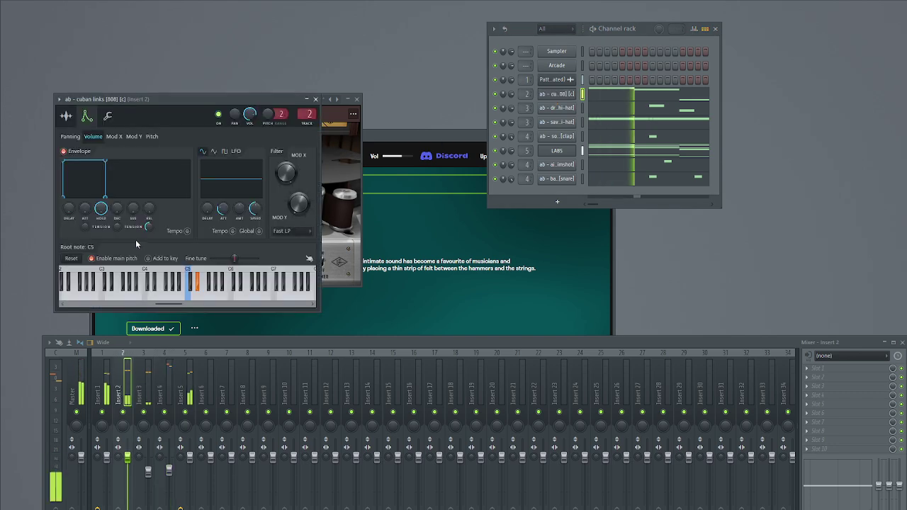
Lower the 808's volume on mixer Insert 2 and close its channel settings.
click(66, 115)
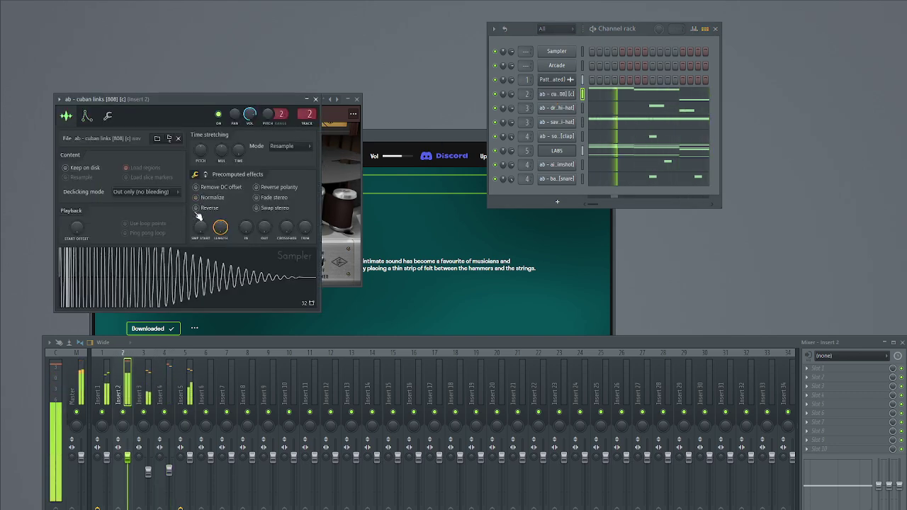
key(space)
drag(128, 457, 127, 471)
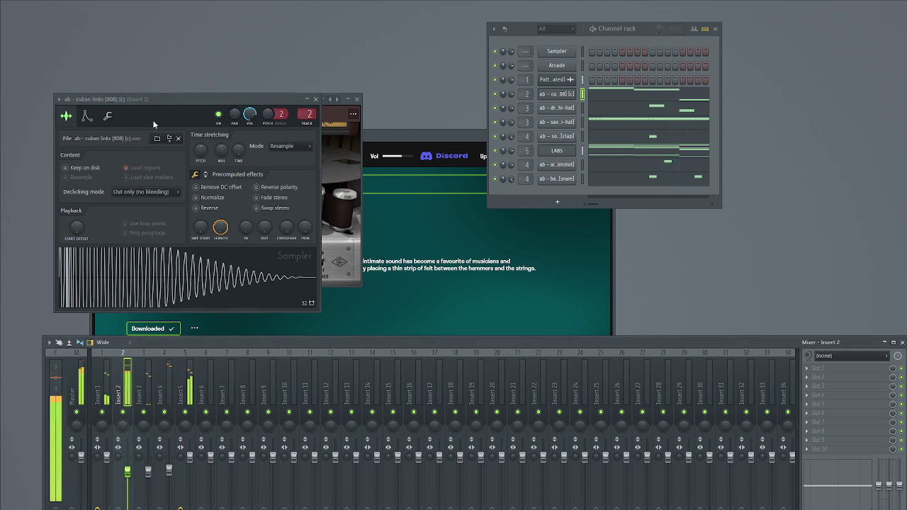
key(Escape)
key(Escape)
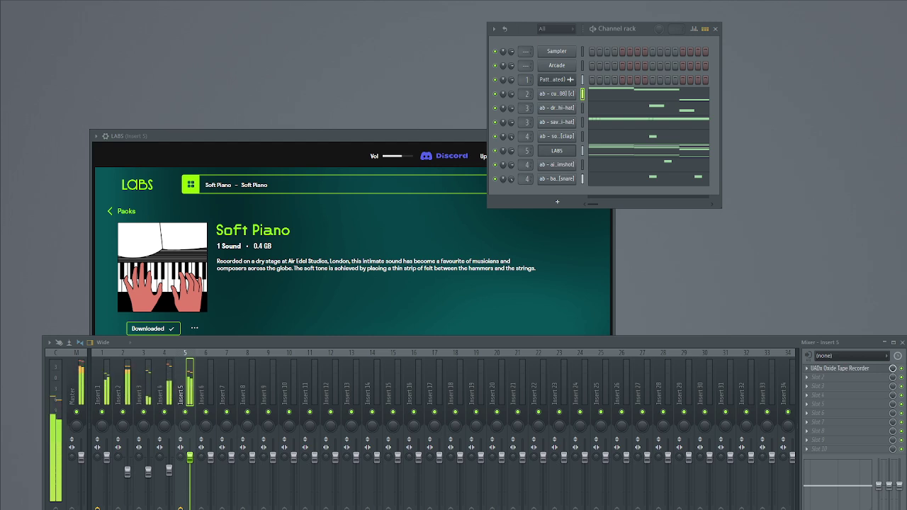
Add the end of the world [open-hat] sample on mixer track 6, filled every 8 steps with hits on steps 5 and 13.
drag(526, 202, 545, 203)
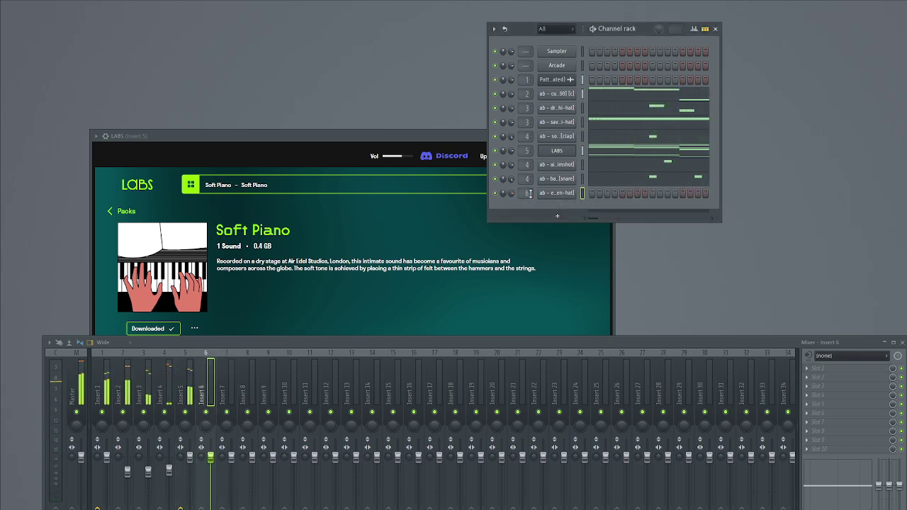
right_click(557, 193)
click(686, 241)
right_click(578, 190)
click(595, 192)
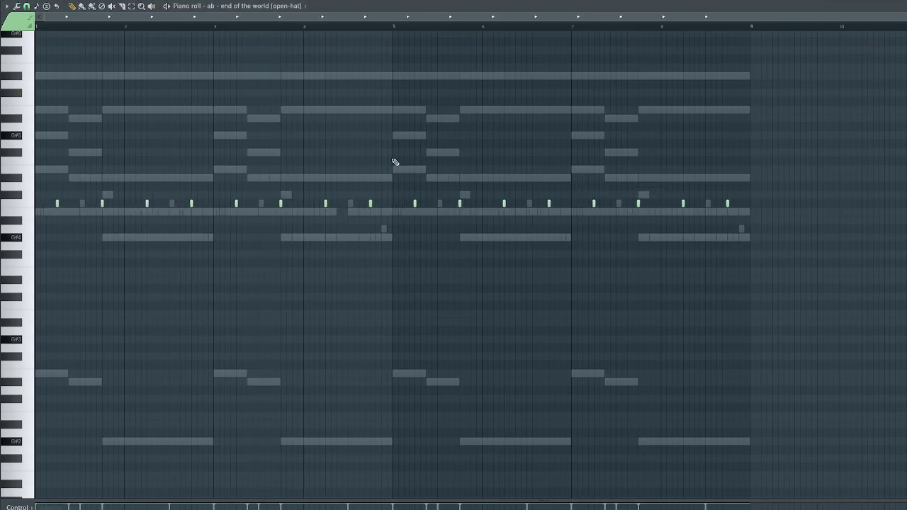
key(space)
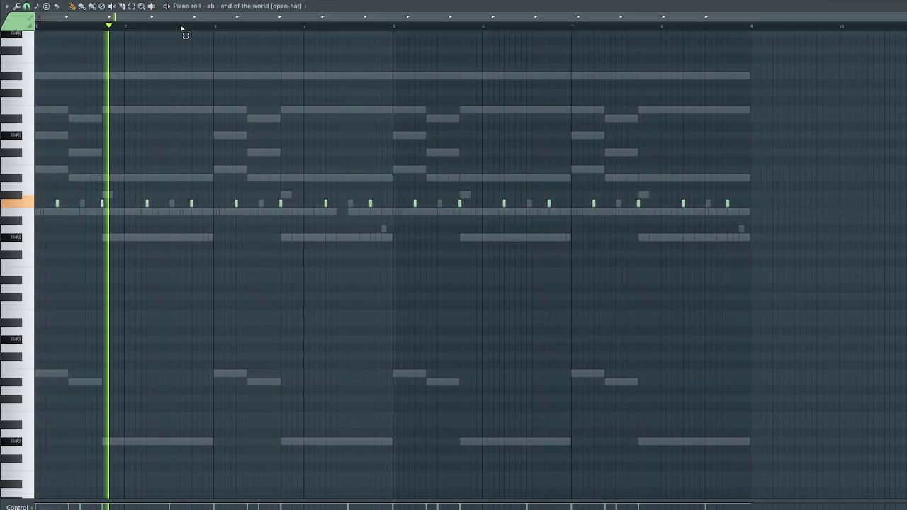
key(Escape)
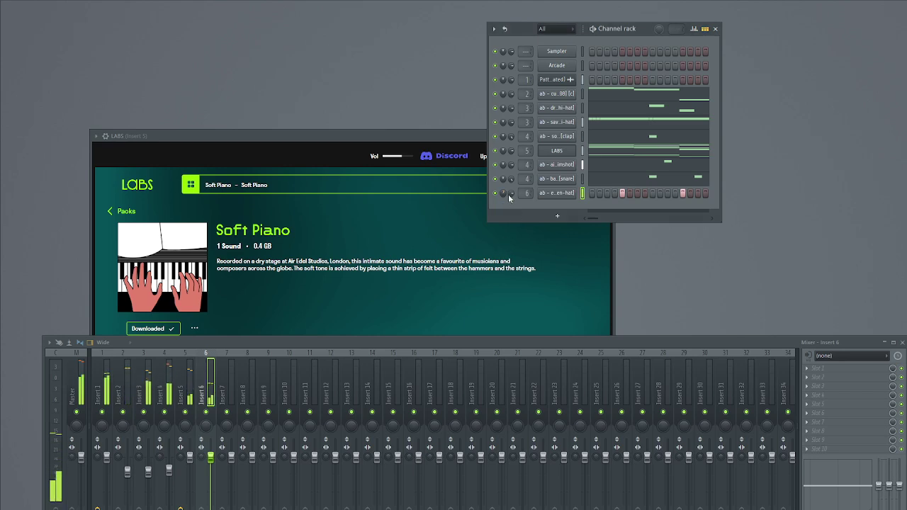
Add a short fade-in and fade-out to the open-hat sample, and close its settings and the LABS window.
click(542, 195)
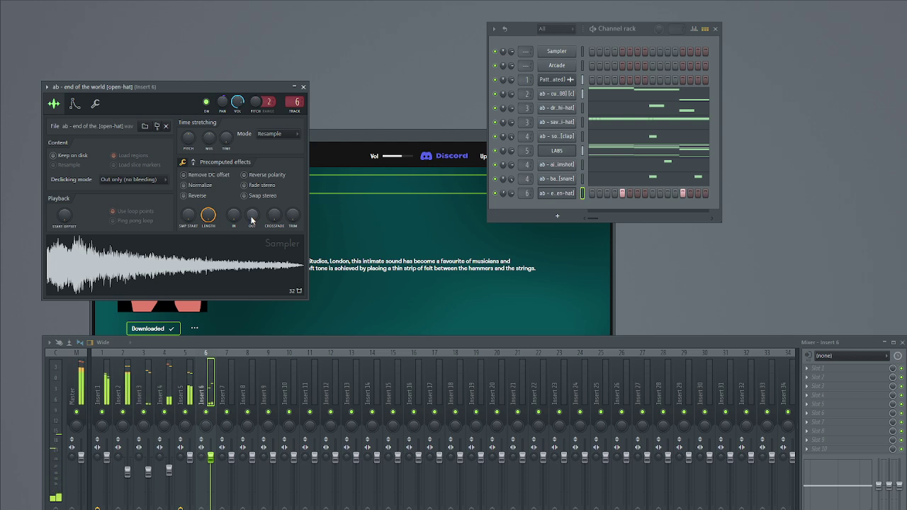
scroll(241, 219, up, 3)
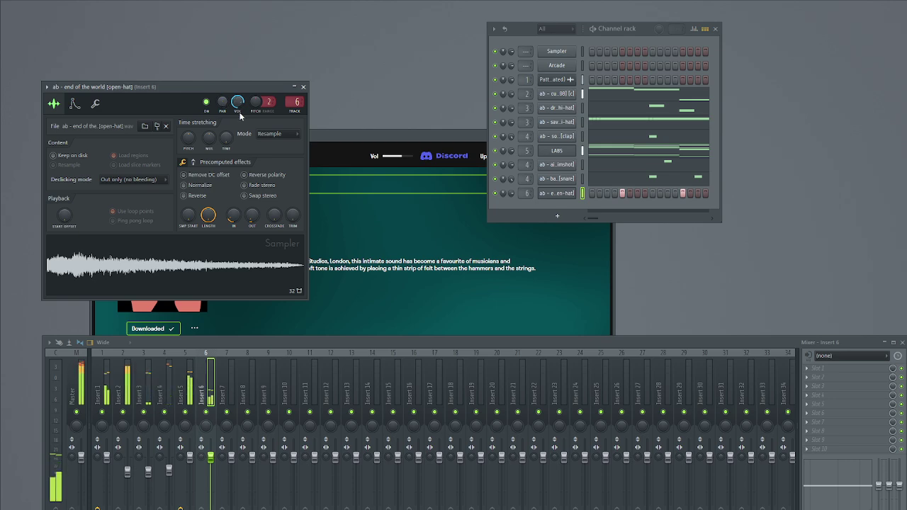
key(Escape)
key(Escape)
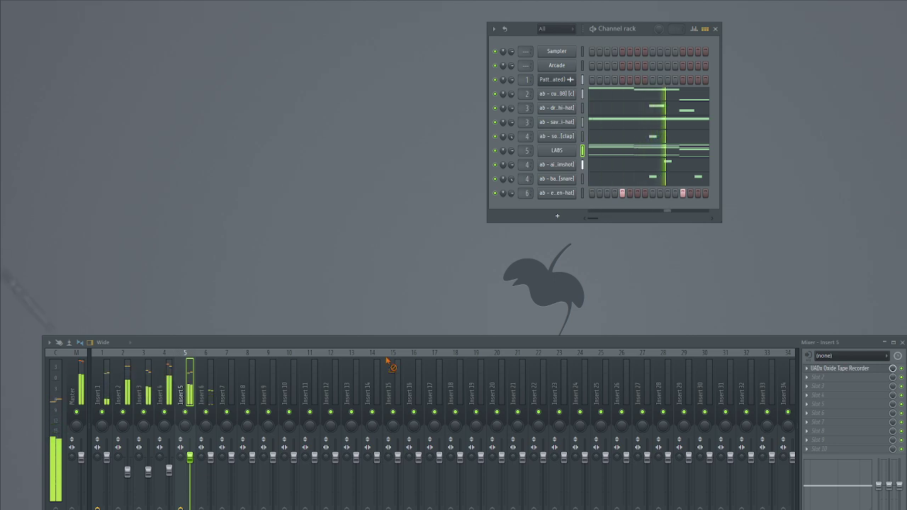
Add the effect [rimshot] sample on mixer track 6 and draw C5 notes on steps 1, 4 and 7 of bar 1.
drag(389, 363, 528, 206)
right_click(530, 206)
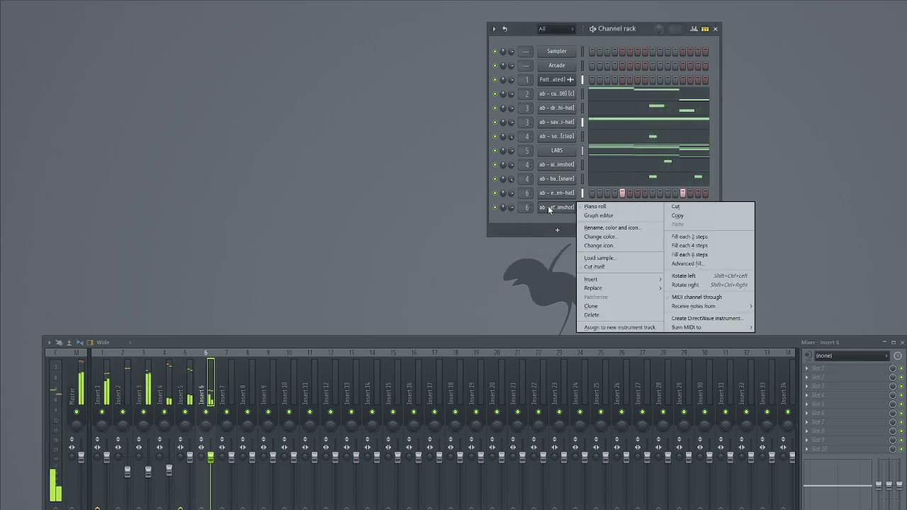
click(560, 208)
scroll(105, 39, up, 4)
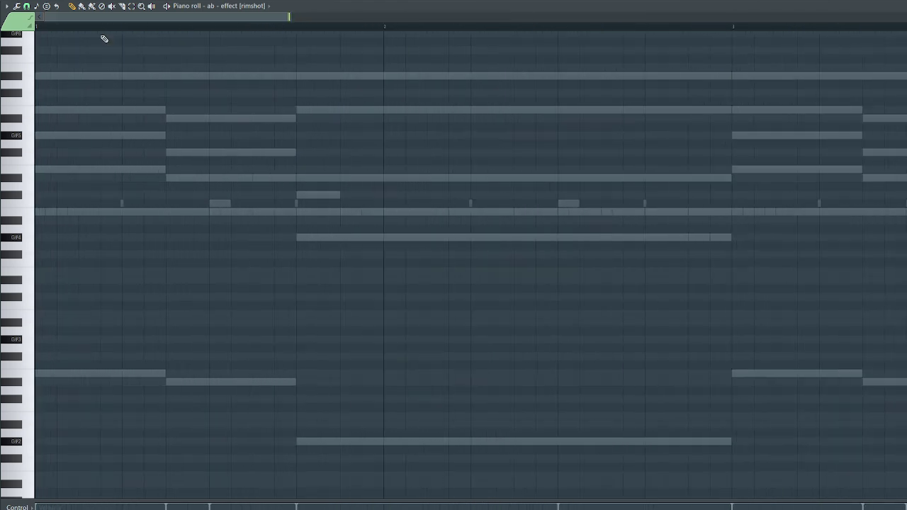
click(50, 202)
scroll(124, 206, down, 1)
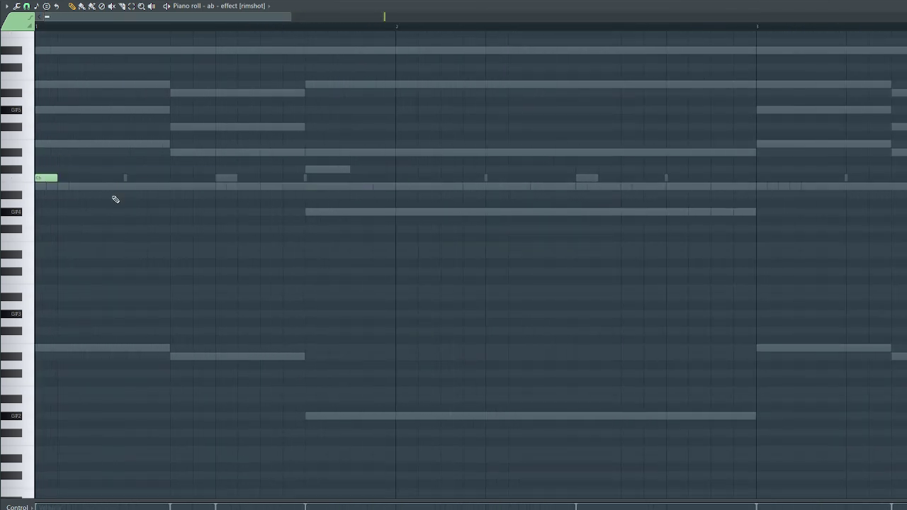
click(113, 178)
click(173, 178)
Duplicate the effect [rimshot] notes every half bar through the end of bar 8 and close the piano roll.
key(ctrl+b)
key(ctrl+b)
key(ctrl+b)
scroll(225, 25, down, 4)
key(ctrl+b)
key(ctrl+b)
key(ctrl+b)
key(ctrl+b)
key(ctrl+b)
key(ctrl+b)
key(ctrl+b)
key(ctrl+b)
key(ctrl+b)
key(ctrl+b)
key(ctrl+b)
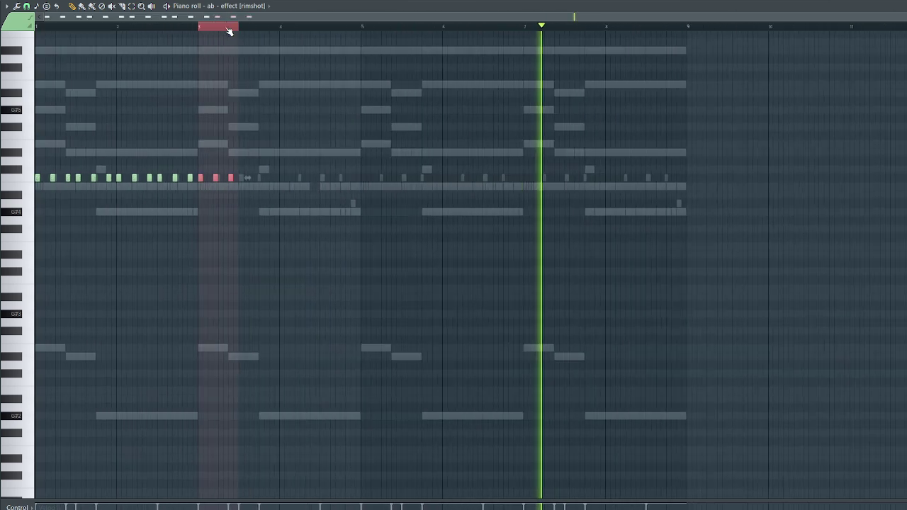
key(ctrl+b)
ctrl+click(618, 28)
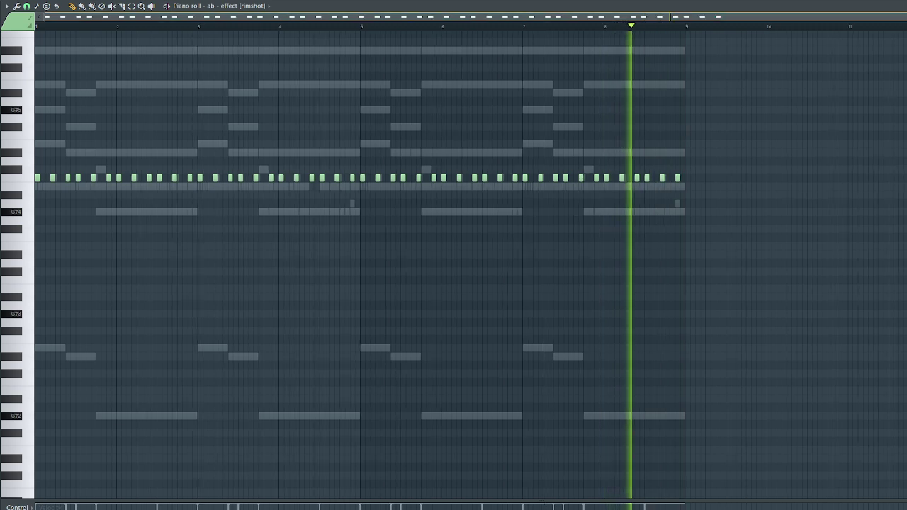
scroll(626, 28, down, 1)
key(ctrl+a)
key(Escape)
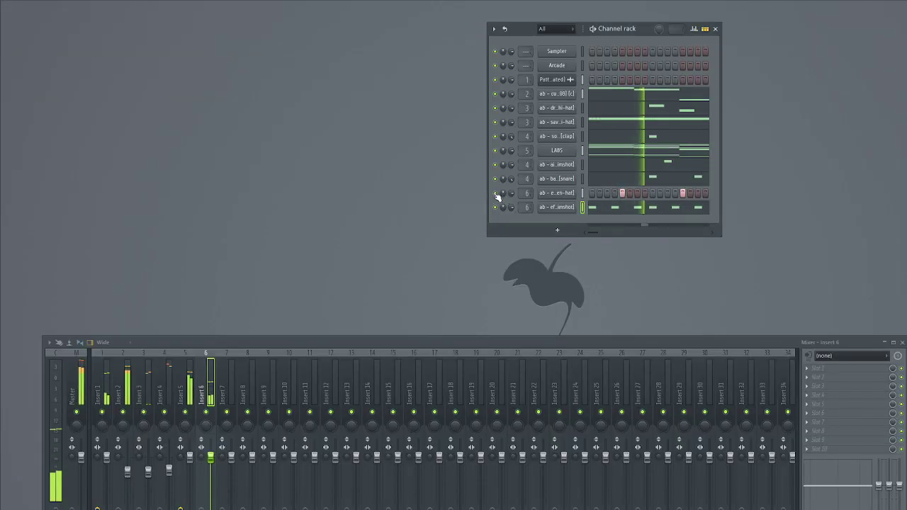
Try an extra C5 hit on step 8 of bar 1 in the effect [rimshot] pattern, then delete it.
key(F7)
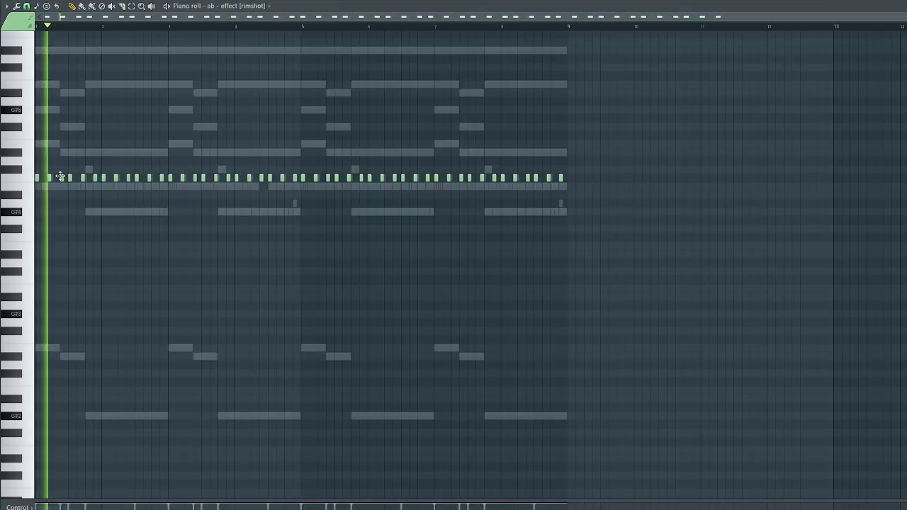
click(81, 178)
click(88, 178)
key(space)
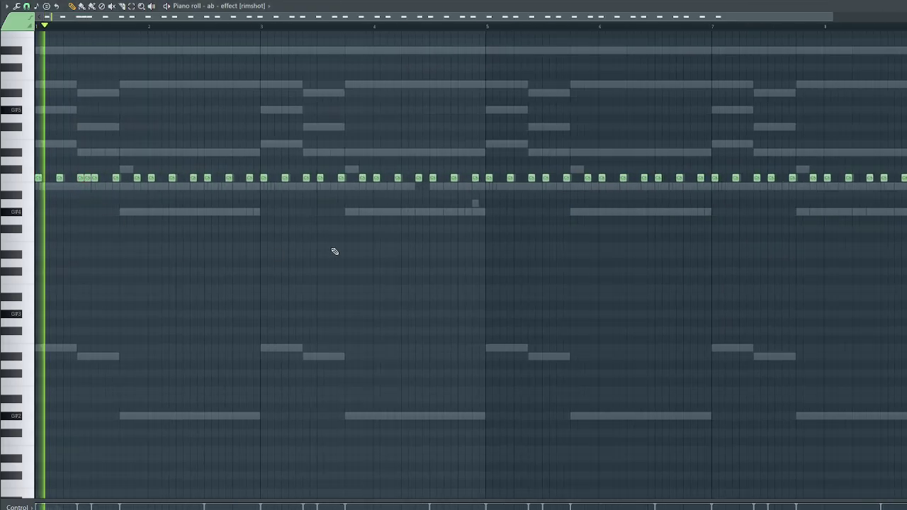
key(space)
right_click(87, 179)
key(space)
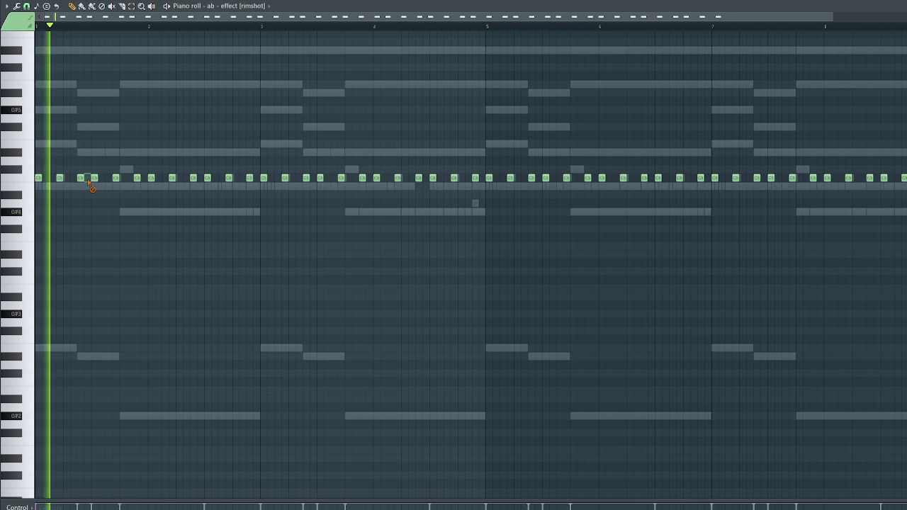
Try an extra C5 hit on step 10 of bar 1, delete it, and close the effect [rimshot] piano roll.
ctrl+click(96, 177)
key(ctrl+b)
ctrl+click(186, 210)
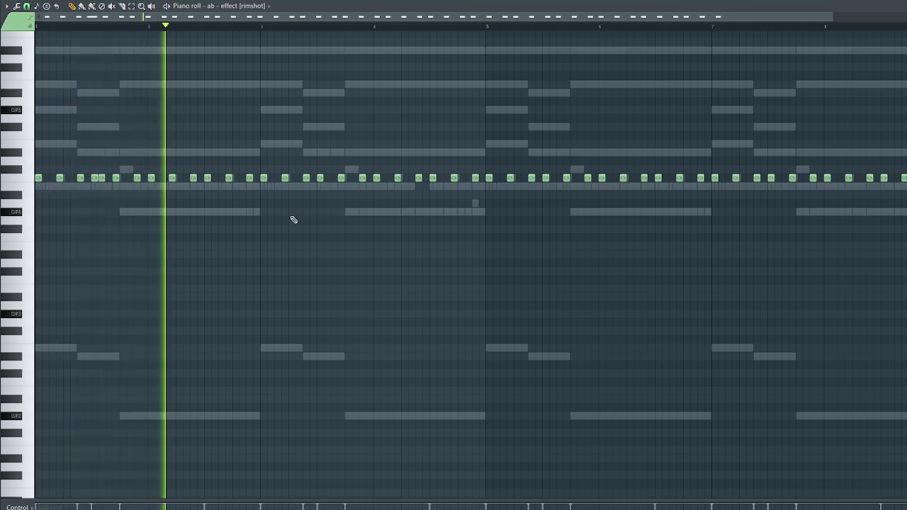
key(space)
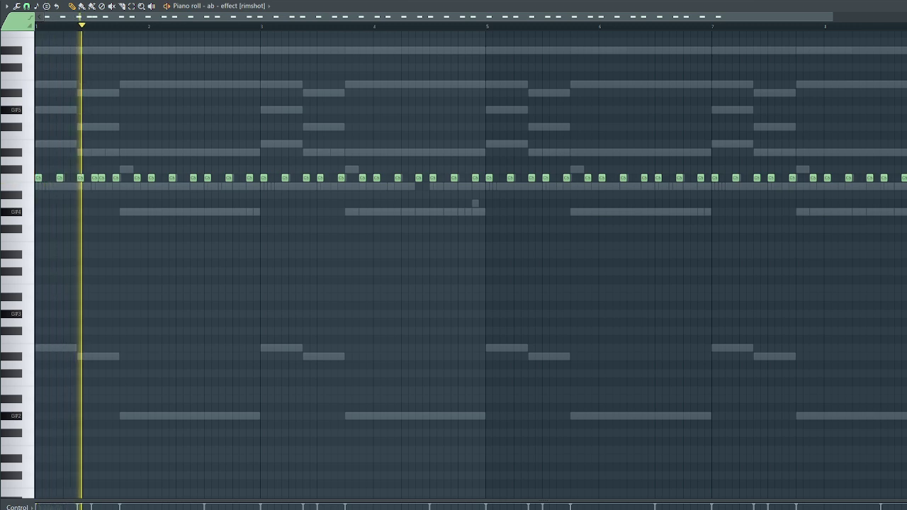
right_click(101, 179)
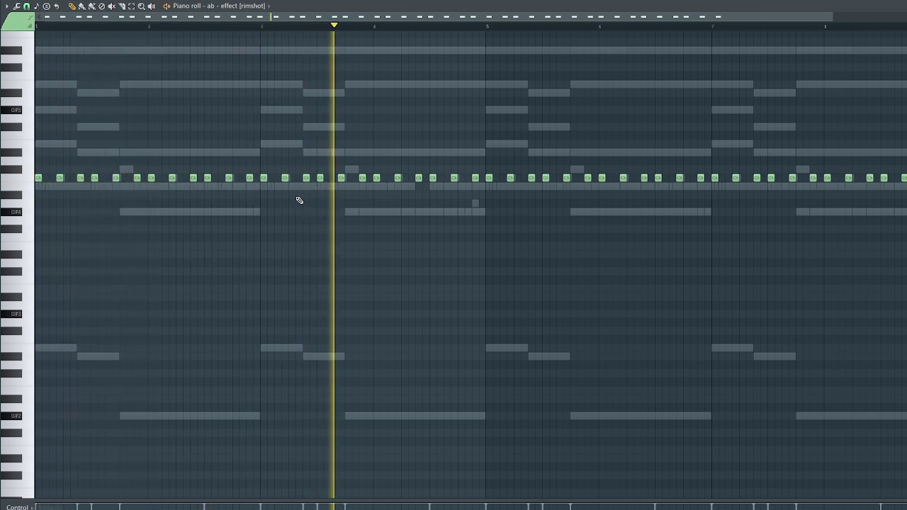
key(ctrl+a)
key(F7)
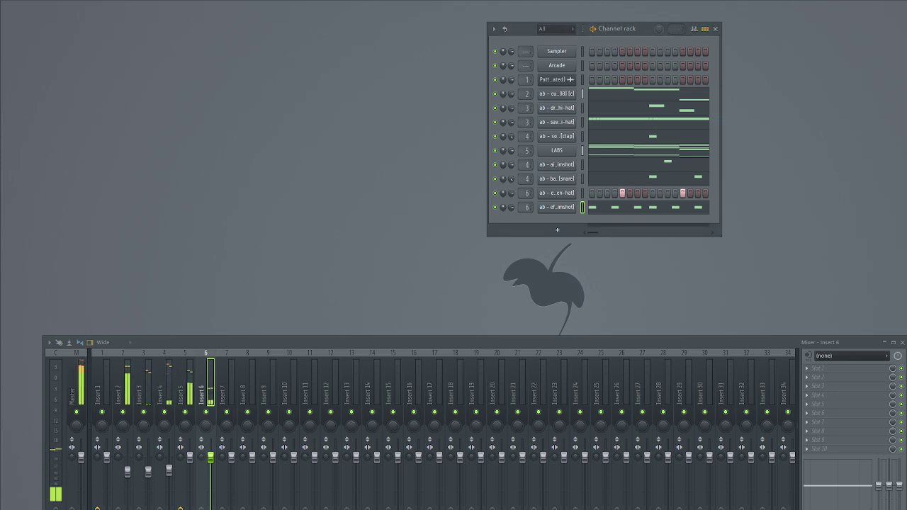
Add the elegance (kick) sample on mixer track 7 and give it the 808's note rhythm, all on C5.
drag(523, 216, 528, 221)
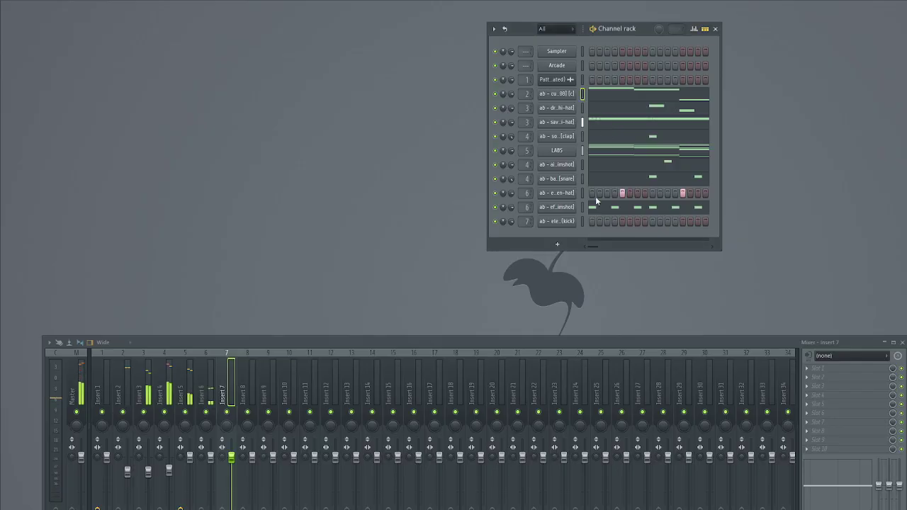
right_click(566, 221)
click(587, 223)
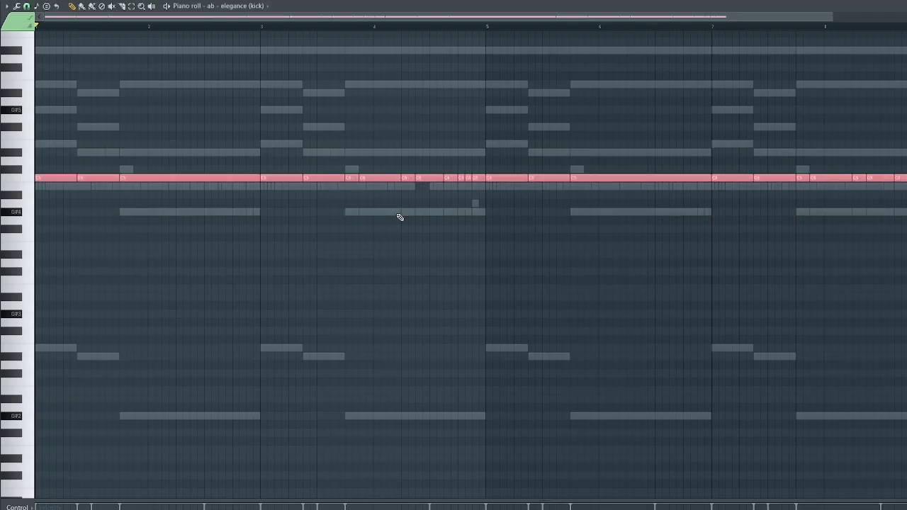
key(space)
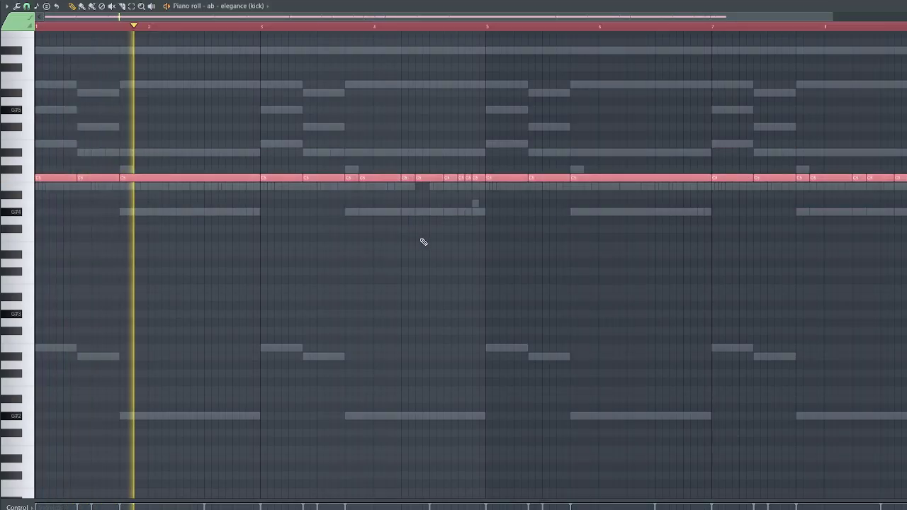
key(F7)
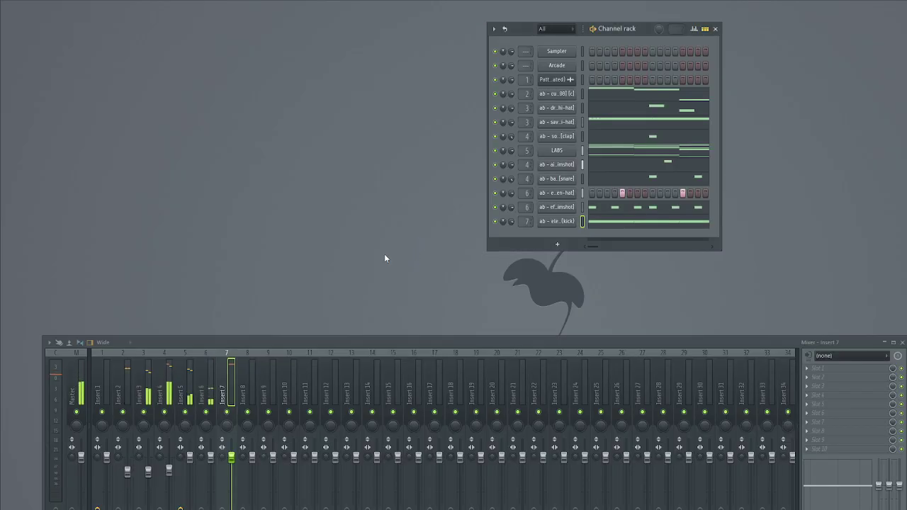
Play the arrangement in the playlist to hear the vocal chops with the full drum pattern.
key(F5)
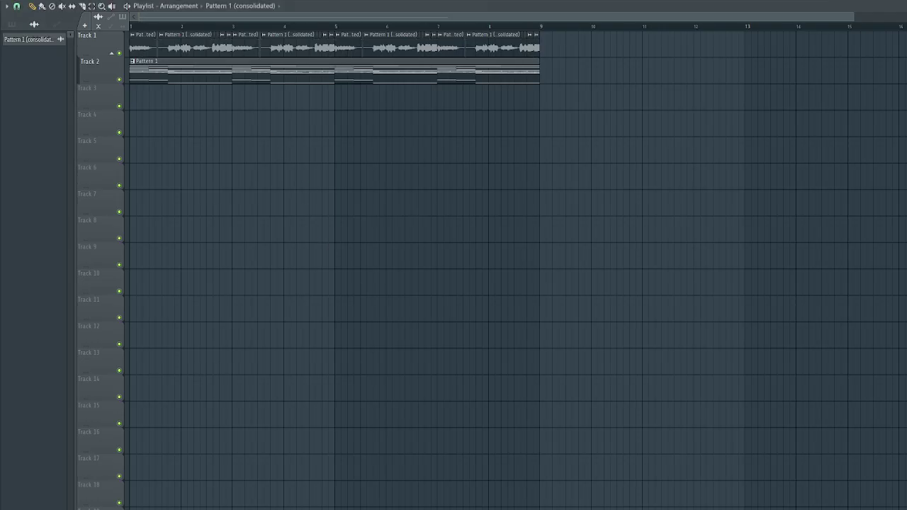
scroll(187, 30, down, 3)
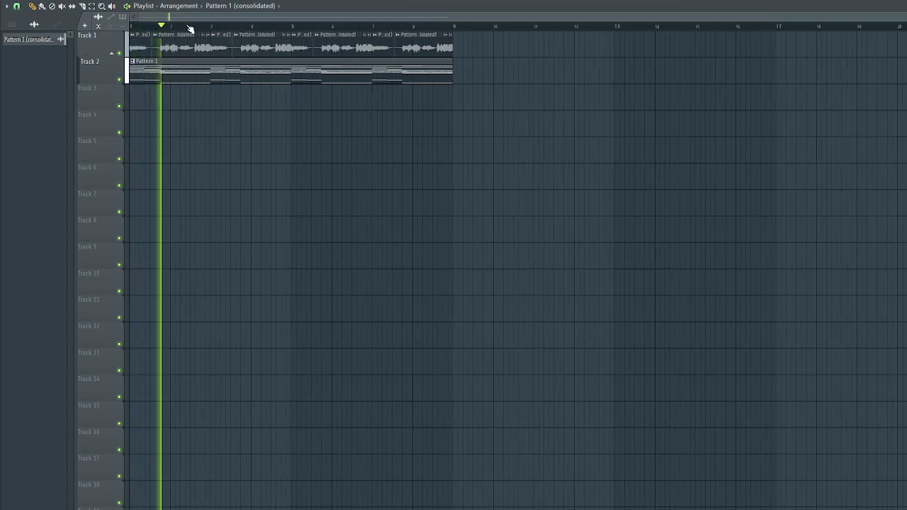
scroll(182, 31, down, 2)
key(F5)
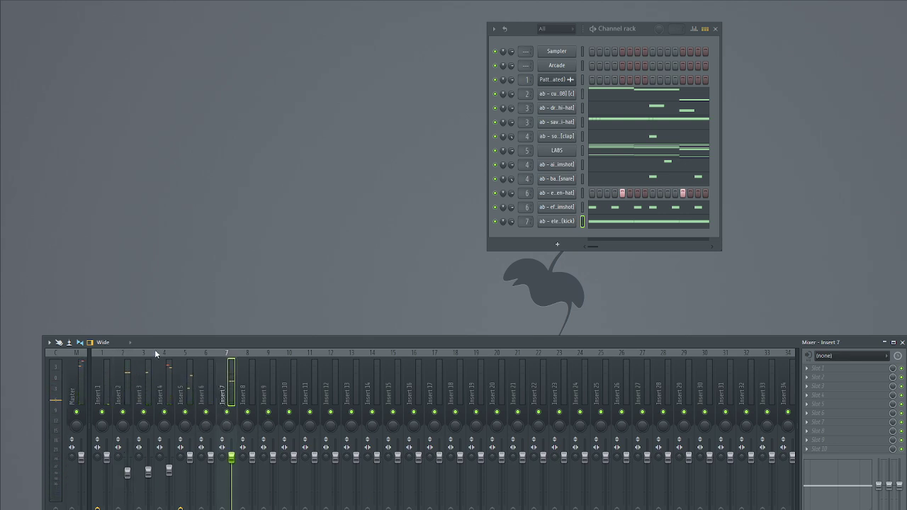
Move the mixer up and sidechain the kick on Insert 7 to the 808 on Insert 2.
drag(175, 342, 181, 207)
click(230, 249)
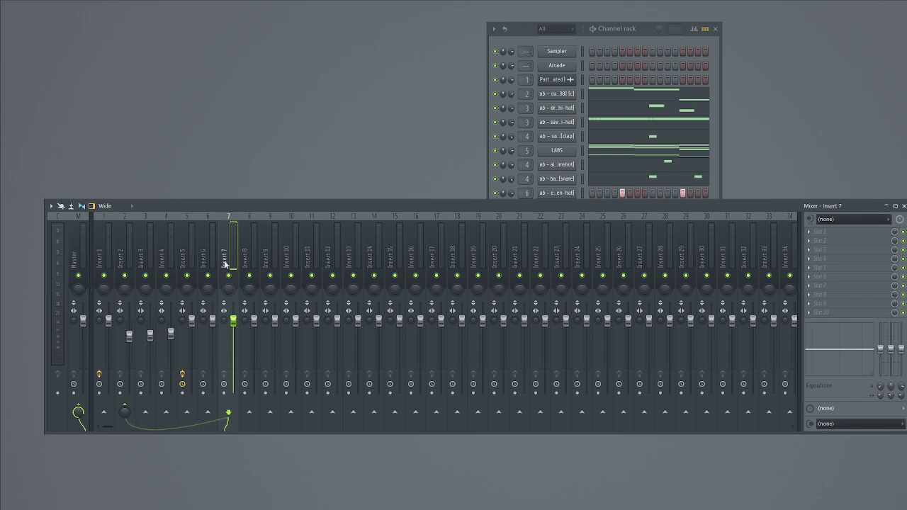
key(space)
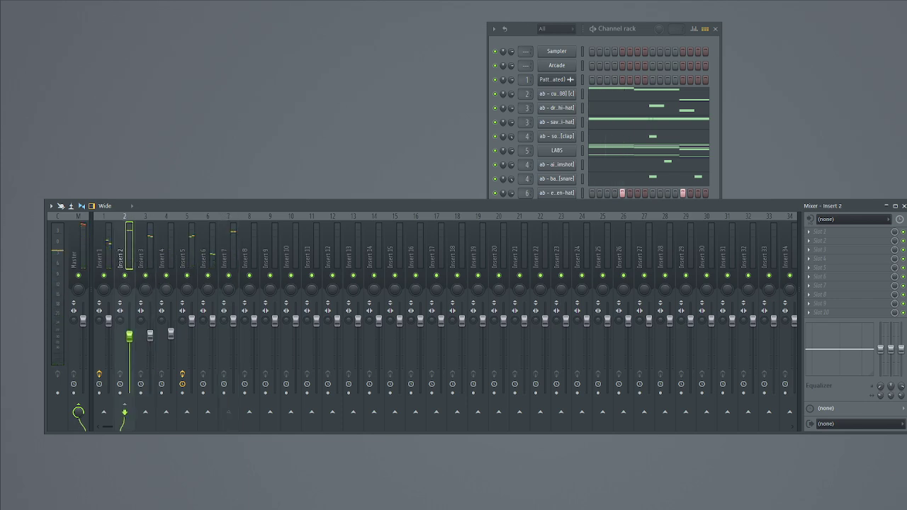
Load Fruity Limiter on Insert 2, set it to COMP mode with sidechain 1, lower the threshold and raise the ratio.
click(843, 236)
mouse_move(819, 241)
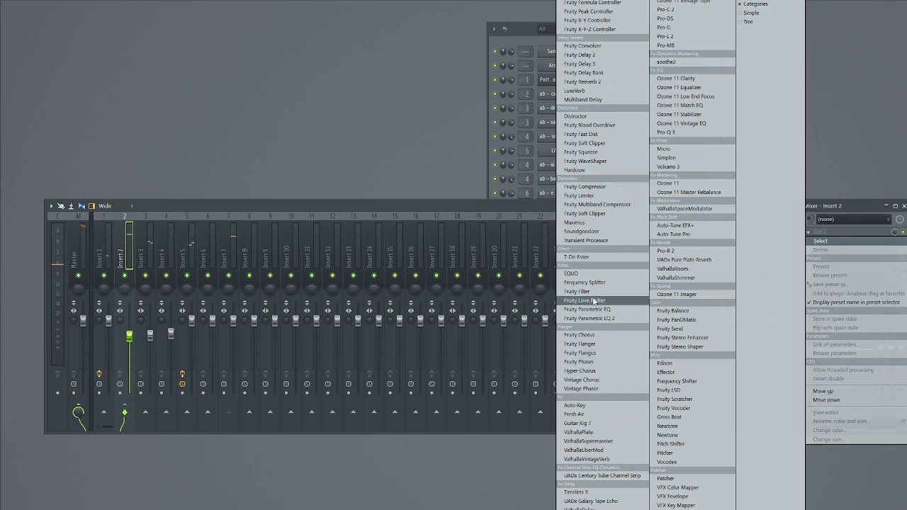
click(578, 195)
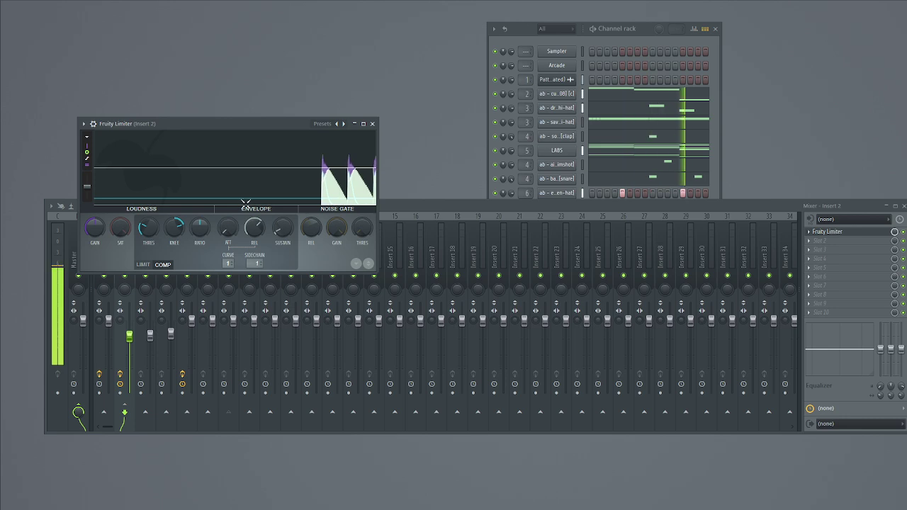
key(Escape)
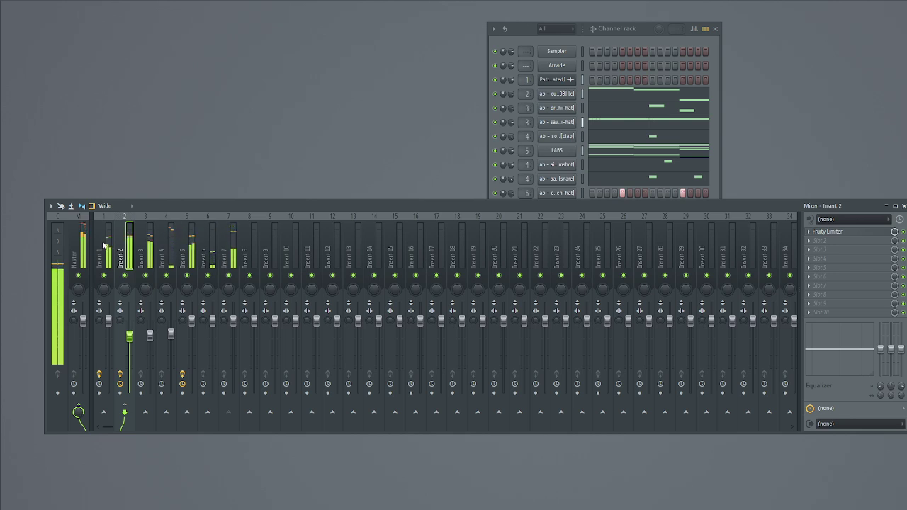
Reposition the mixer, then set Insert 20's input to In 1 and switch it to external input only for recording.
click(76, 246)
drag(203, 211, 216, 228)
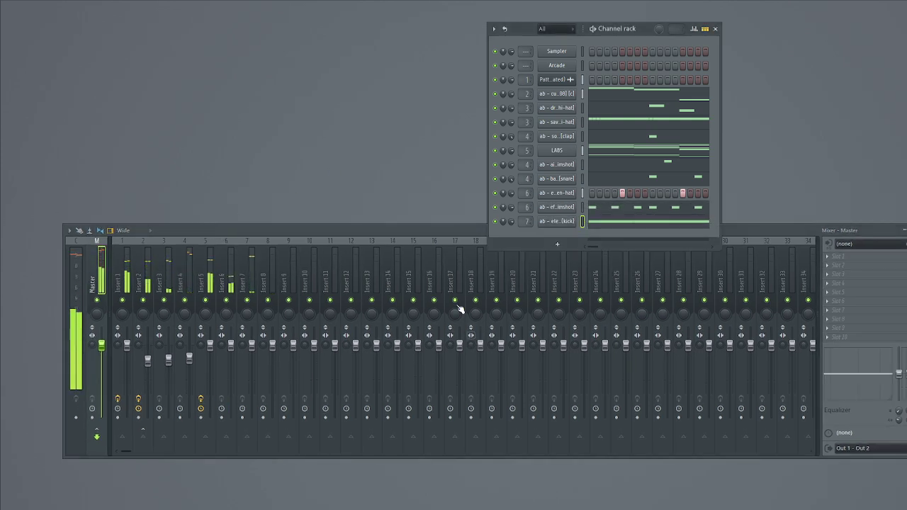
click(471, 280)
click(522, 280)
click(845, 244)
click(842, 280)
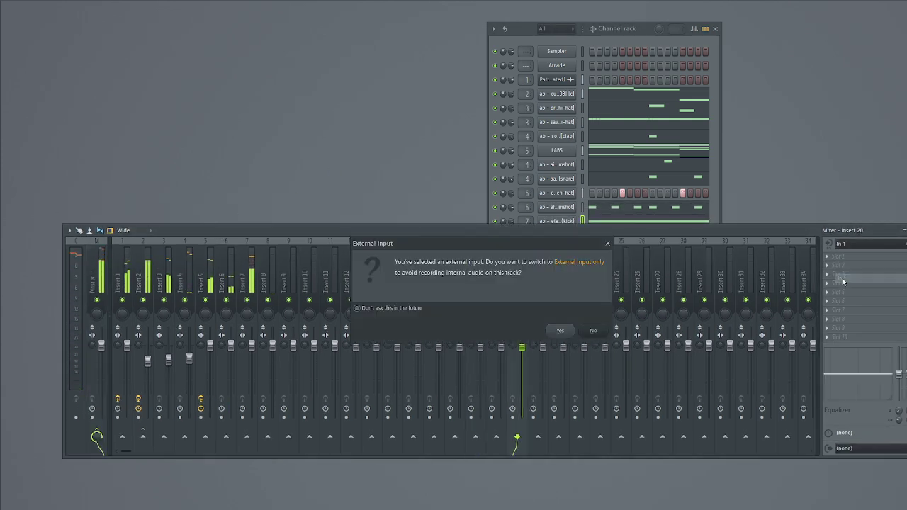
click(560, 331)
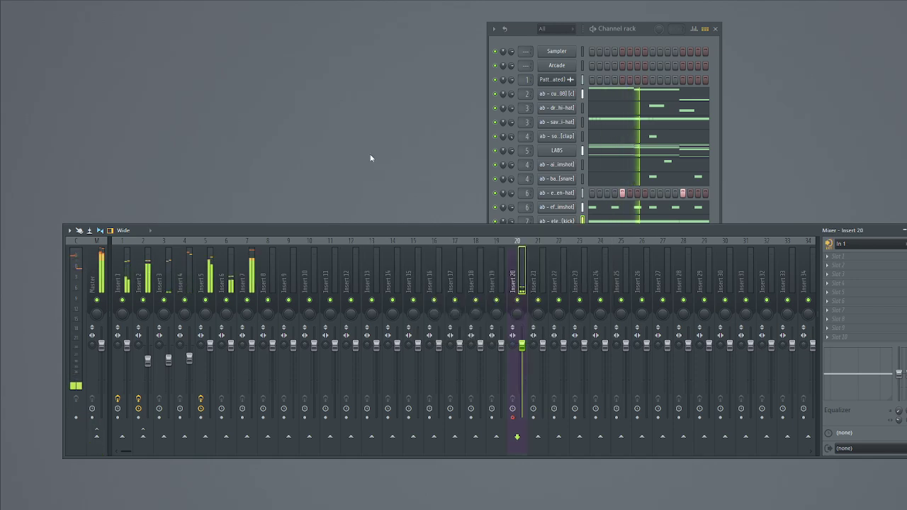
Bring up the playlist arrangement and stop playback.
key(F5)
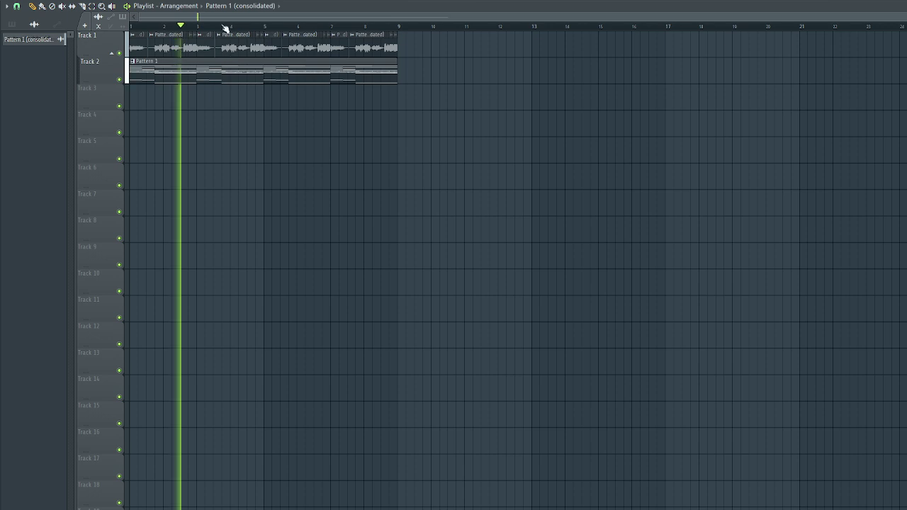
scroll(226, 26, down, 1)
key(space)
drag(496, 166, 151, 47)
key(ctrl+b)
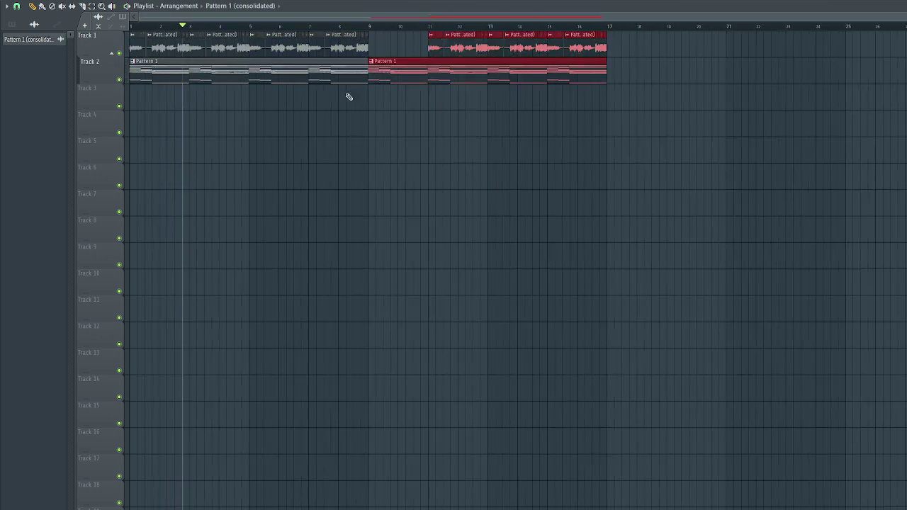
key(ctrl+z)
Duplicate all vocal chop and Pattern 1 clips, then duplicate the whole arrangement again to extend it to bar 33.
key(ctrl+a)
key(ctrl+b)
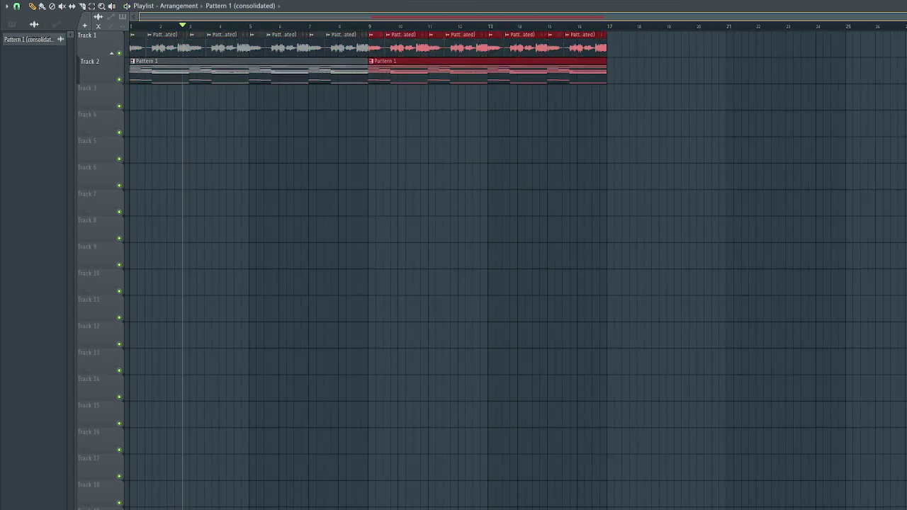
scroll(263, 33, down, 1)
key(ctrl+a)
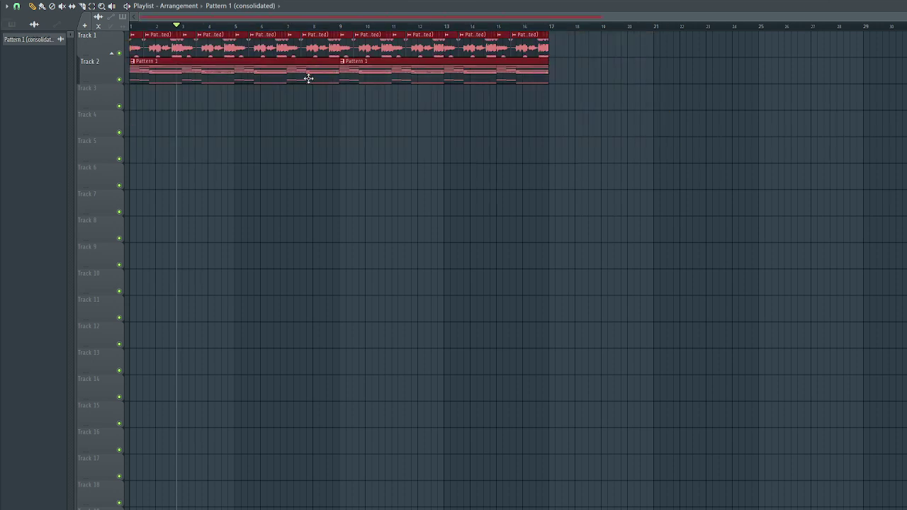
key(ctrl+b)
Remove the Pattern 1 clip from the first eight bars and play the arrangement from the start.
scroll(399, 22, down, 1)
drag(296, 89, 187, 39)
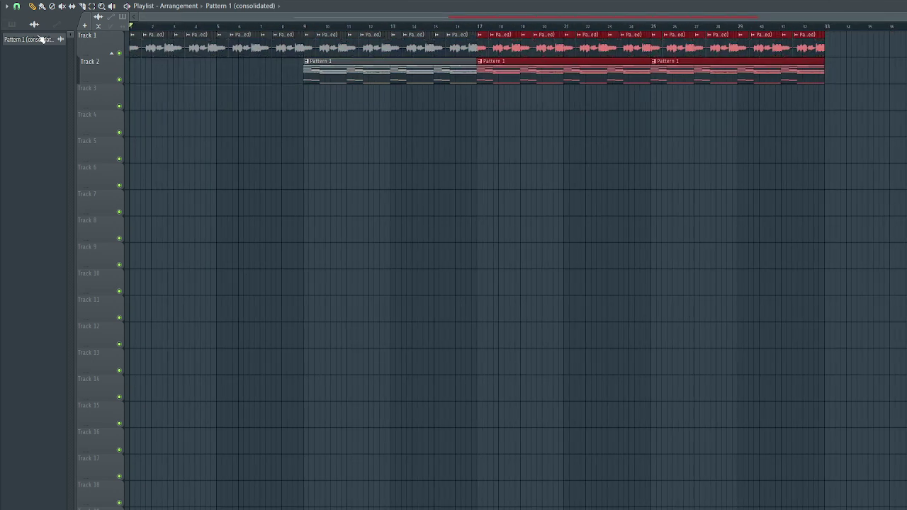
key(space)
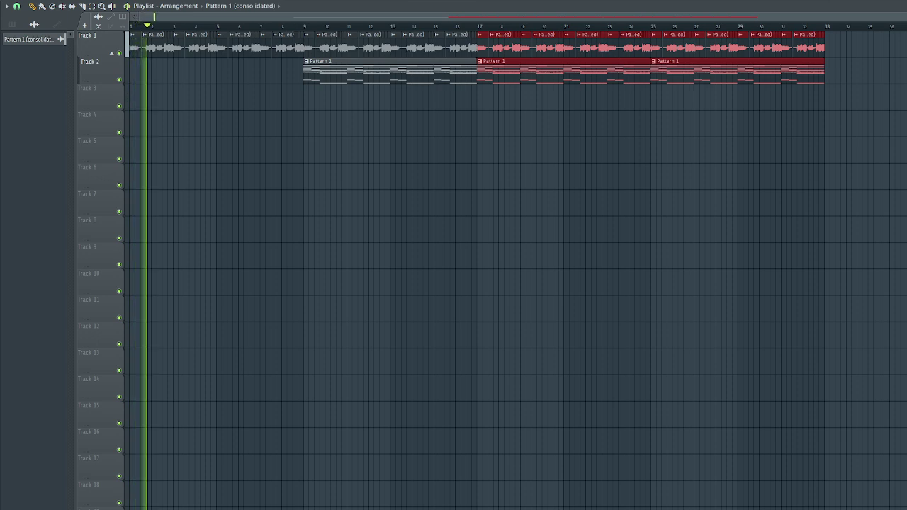
Split Pattern 1 by channel and place an 808-only clip before bar 9, trimmed to start at bar 5.
click(289, 33)
click(352, 137)
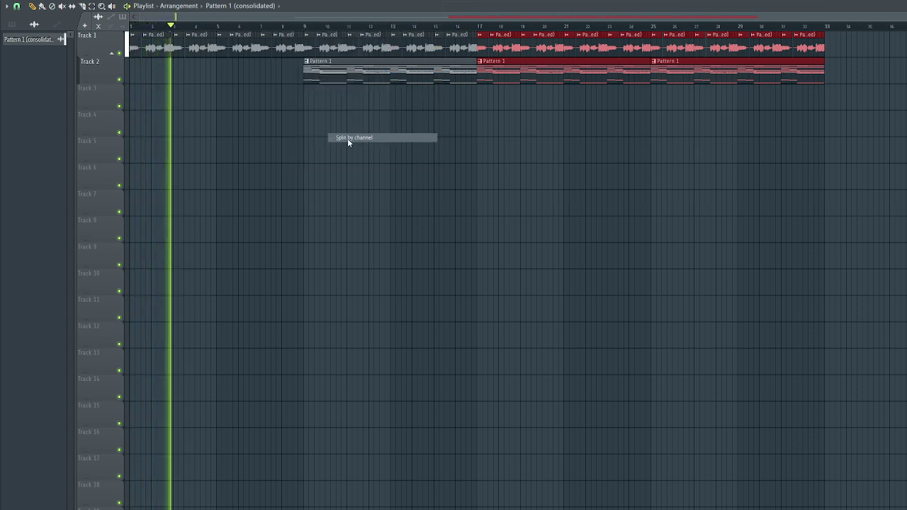
drag(335, 76, 95, 62)
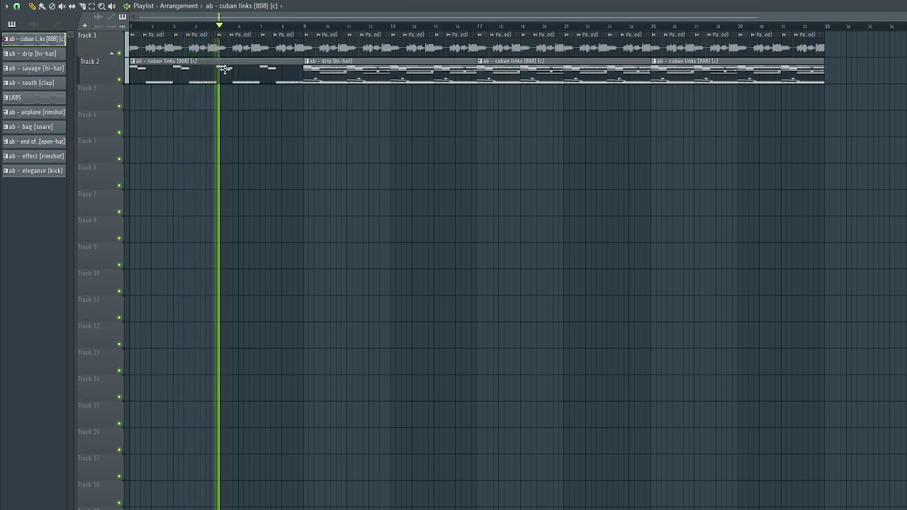
drag(130, 71, 216, 86)
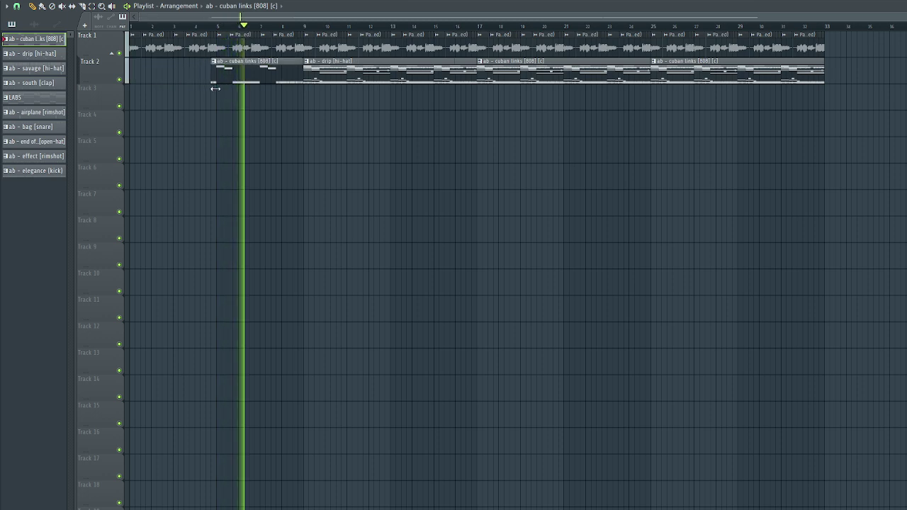
Remove the drip hi-hat, savage hi-hat, south clap and LABS clips from bars 9 to 17.
click(366, 80)
click(366, 79)
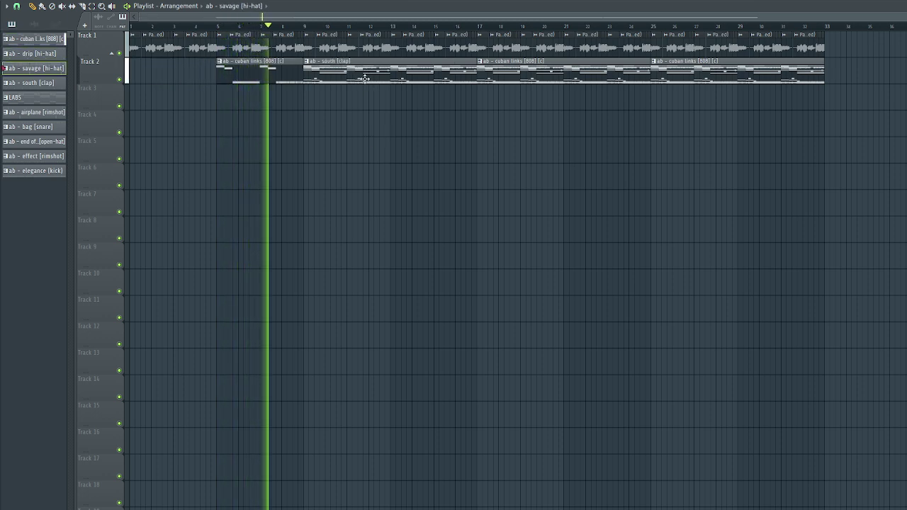
click(372, 78)
right_click(374, 78)
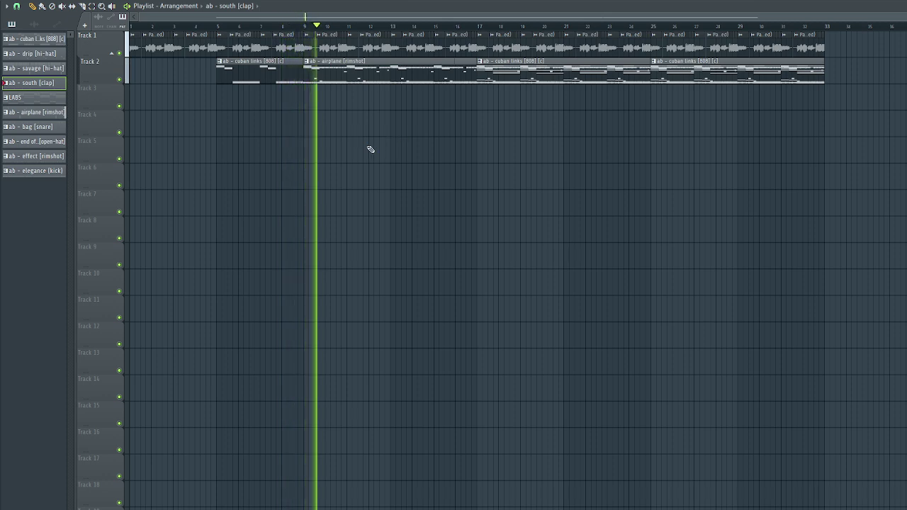
Record the vocal into the playlist as an audio clip on Track 3, from bar 7 to about bar 33.
key(F5)
key(F5)
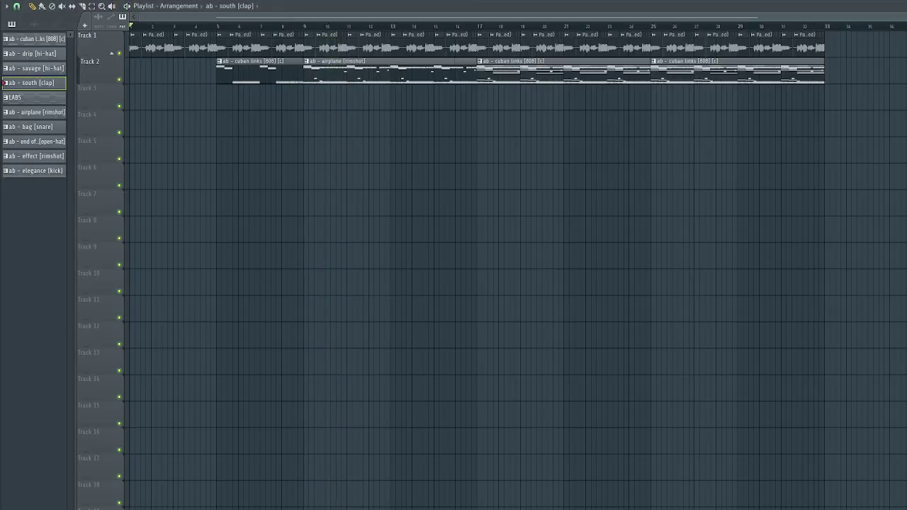
key(F5)
key(r)
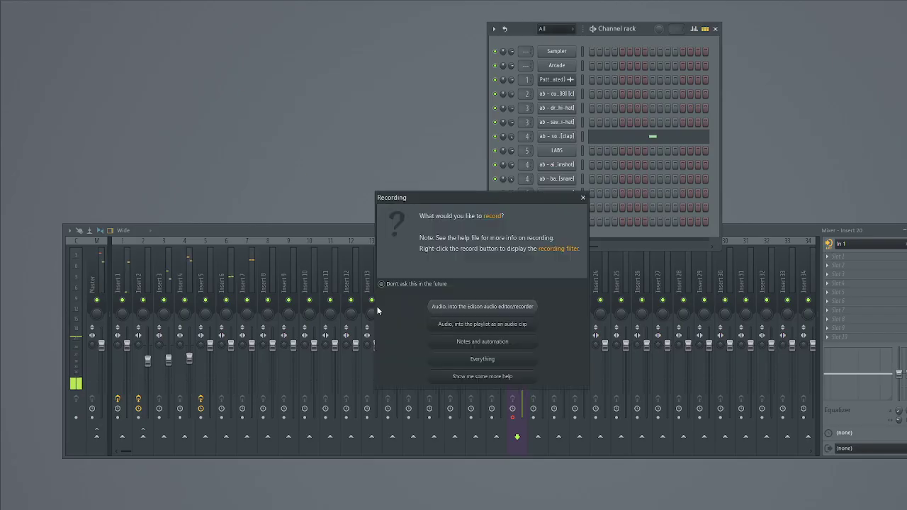
click(451, 324)
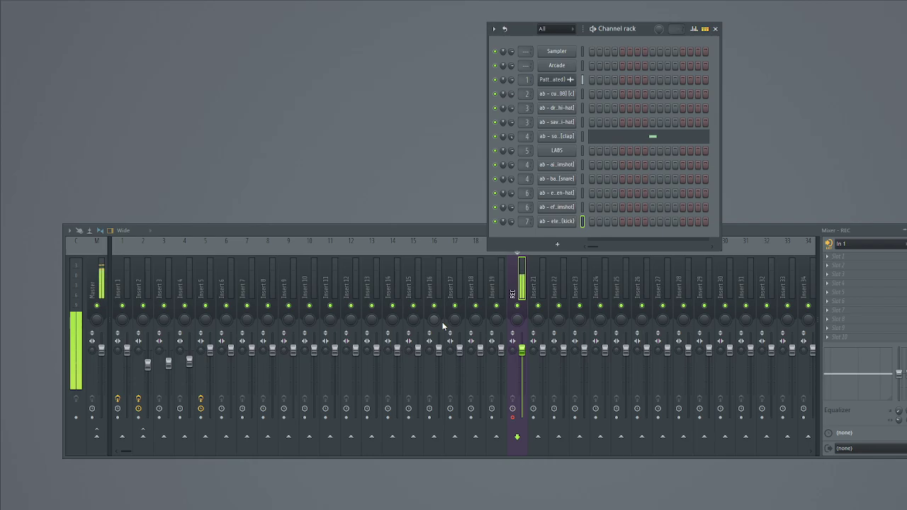
key(F5)
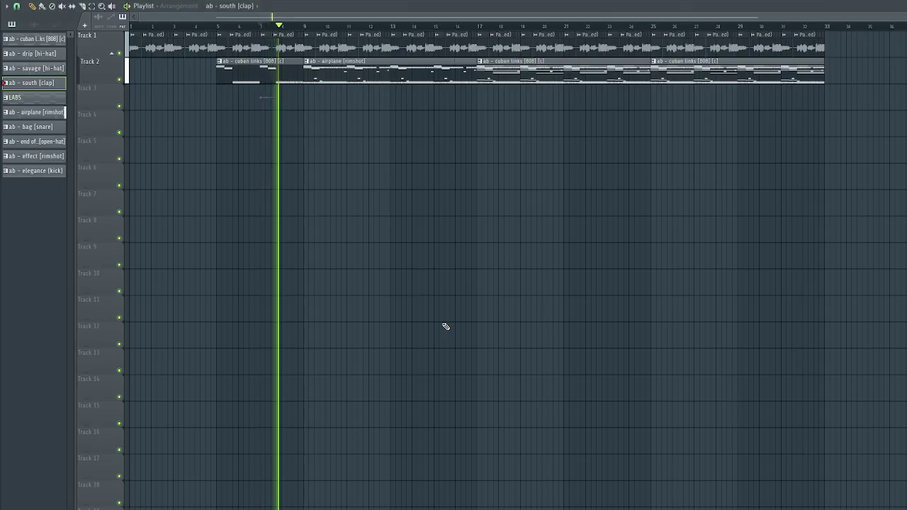
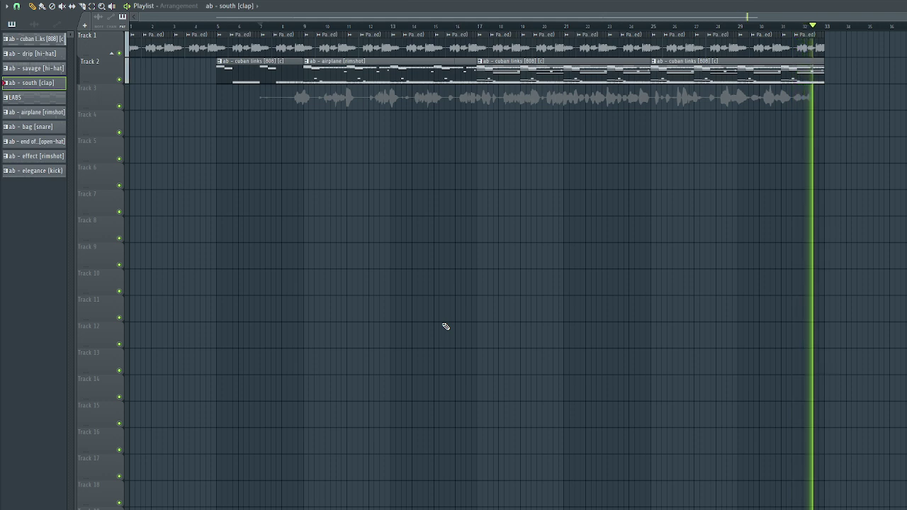
key(space)
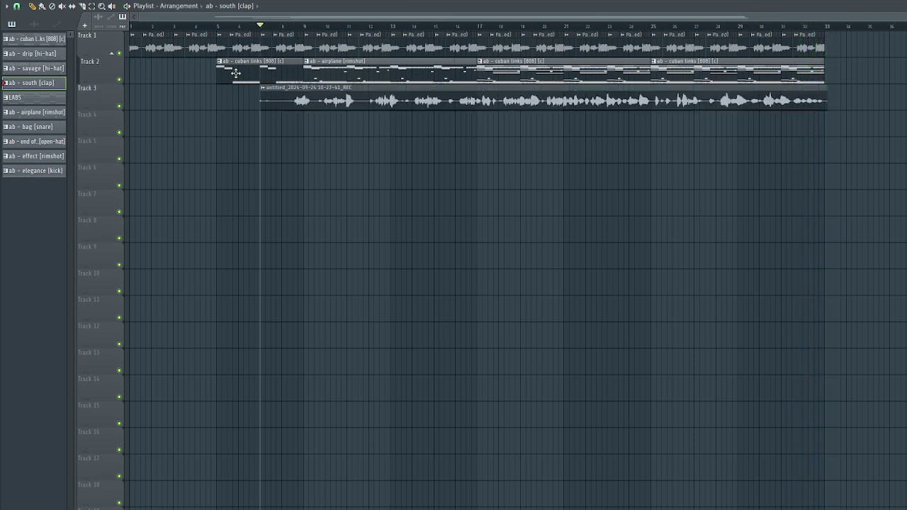
Inspect the recorded vocal clip up close, assign it to mixer track 21, and return to the mixer.
key(space)
scroll(366, 38, up, 5)
key(space)
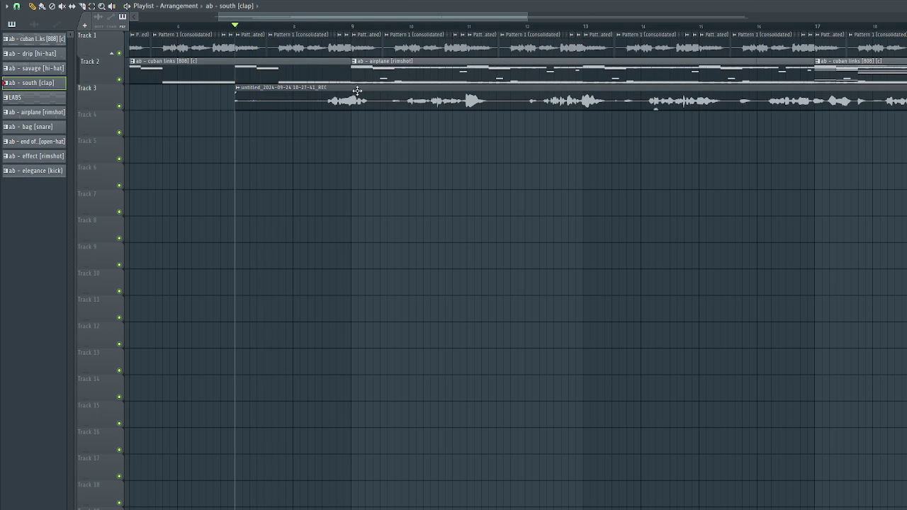
double_click(356, 90)
key(Escape)
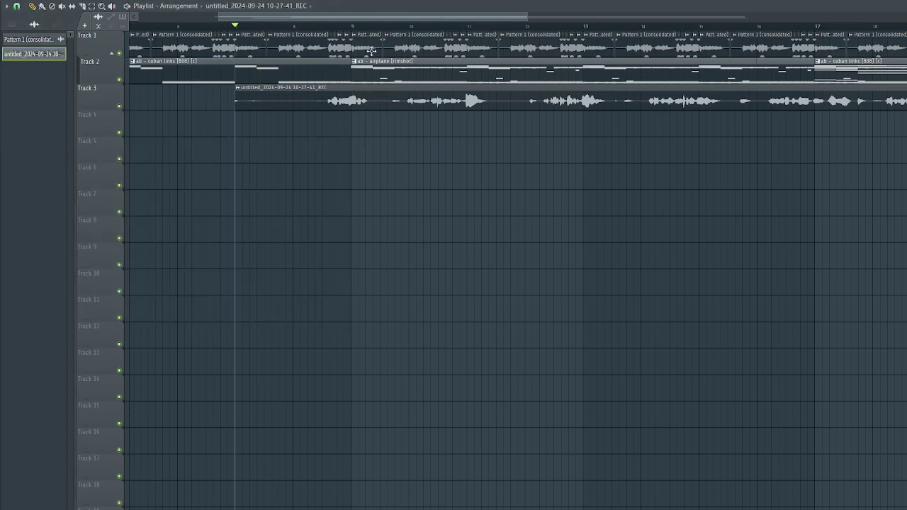
scroll(371, 51, up, 4)
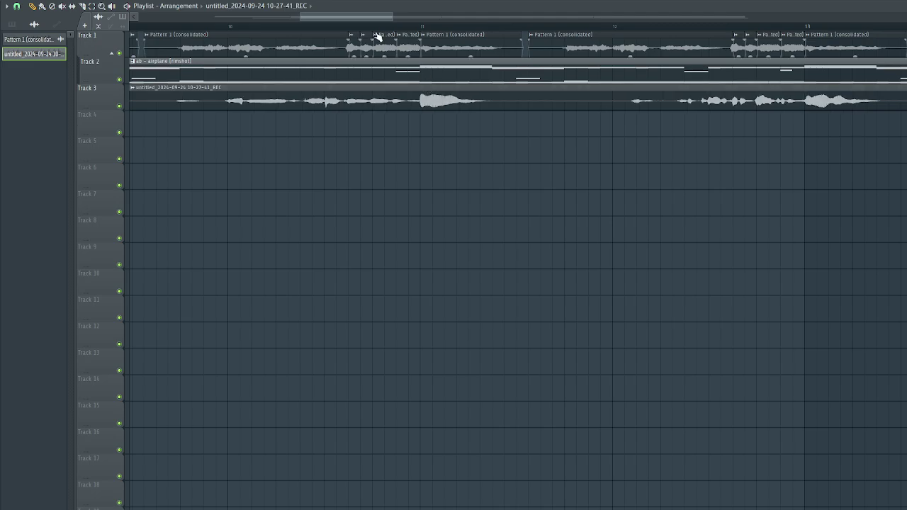
scroll(377, 37, down, 1)
key(F5)
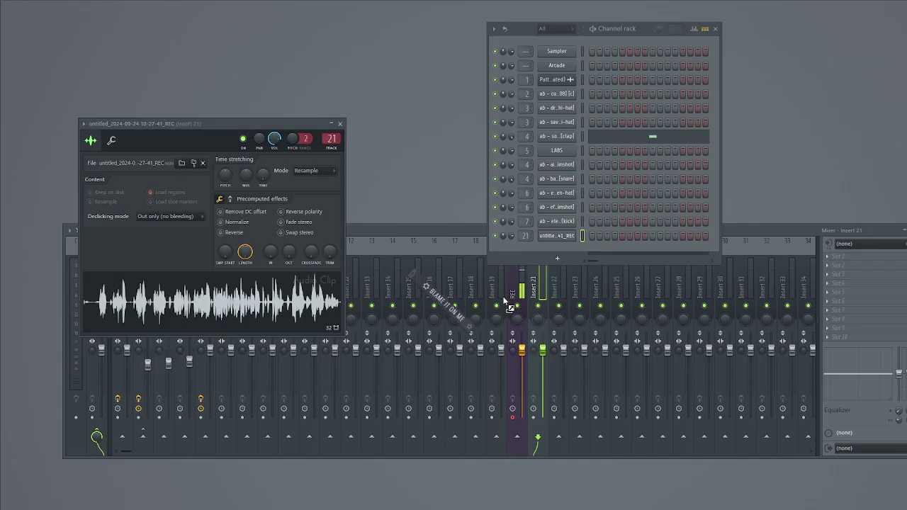
Load the BLAME IT ON ME preset on Insert 22 and an Auto-Tune vocal chain on Insert 21, routing 21 only to 22.
drag(549, 285, 561, 285)
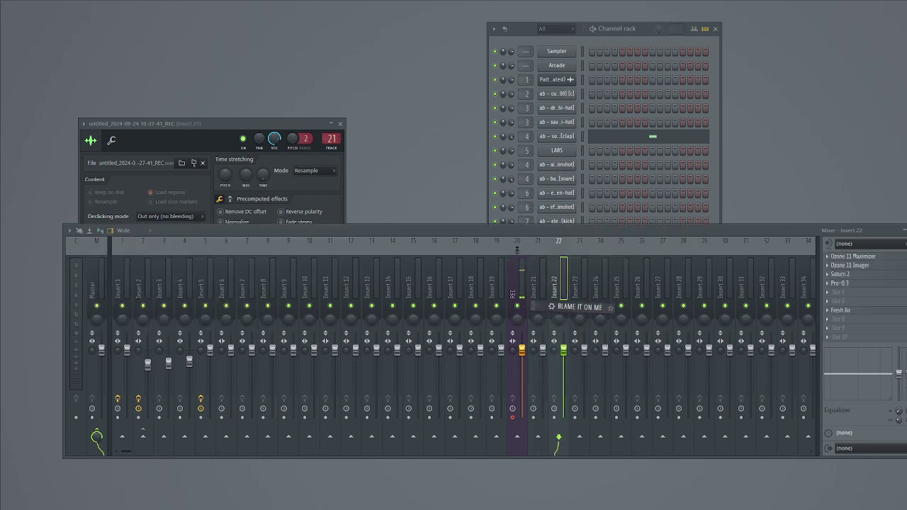
drag(548, 291, 548, 284)
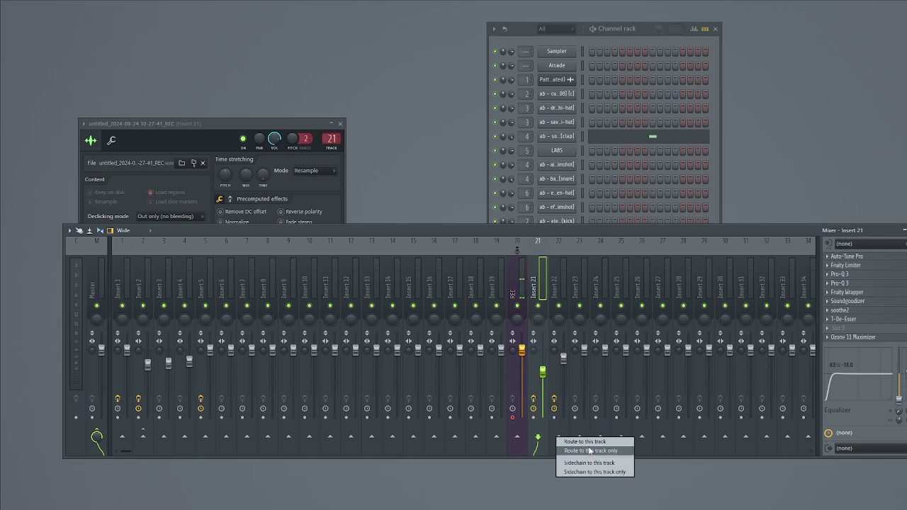
click(589, 451)
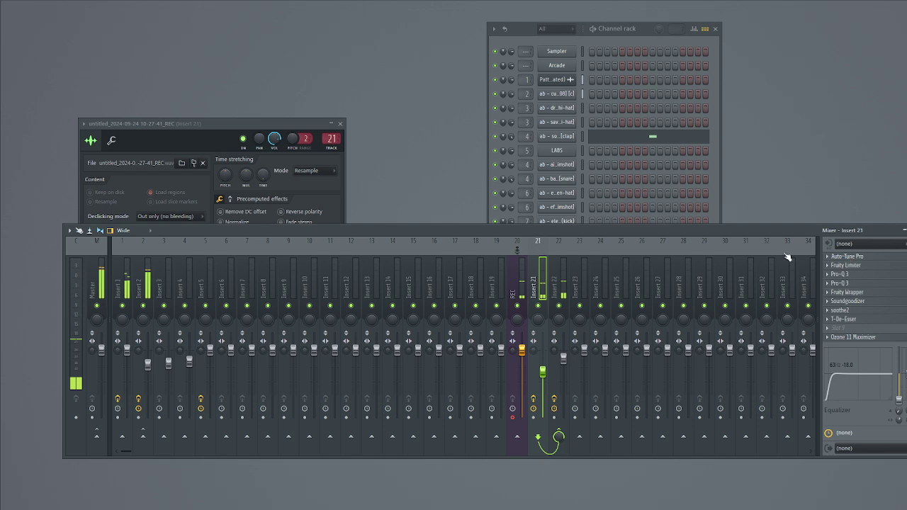
Set the Auto-Tune Pro key on Insert 21 to G#.
click(846, 256)
click(347, 130)
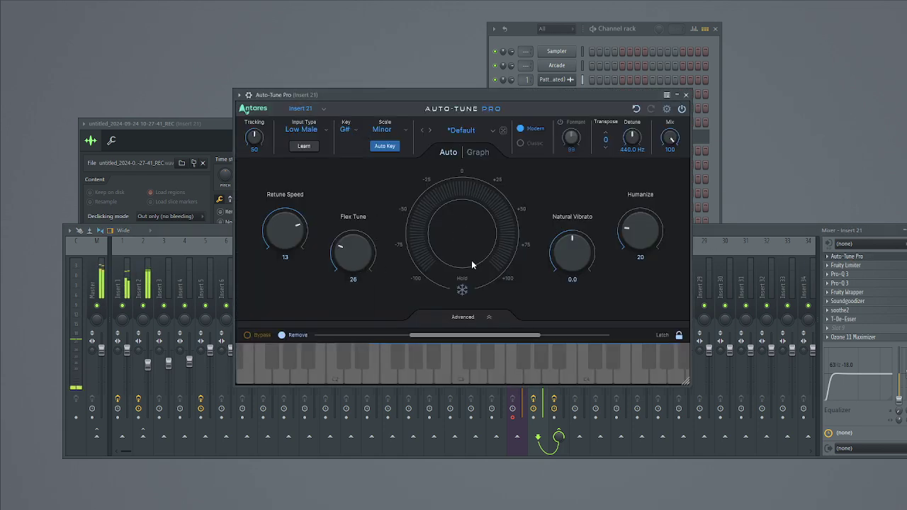
key(Escape)
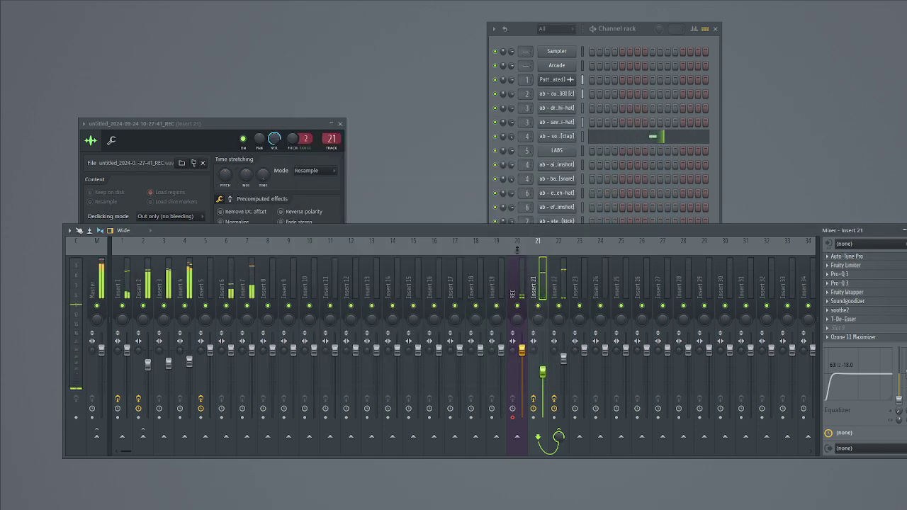
Load BLAME IT ON ME AOE on Insert 23, NOBODY DELAY on Insert 24 and a reverb on Insert 25, sending Insert 22 to all three.
drag(582, 306, 582, 285)
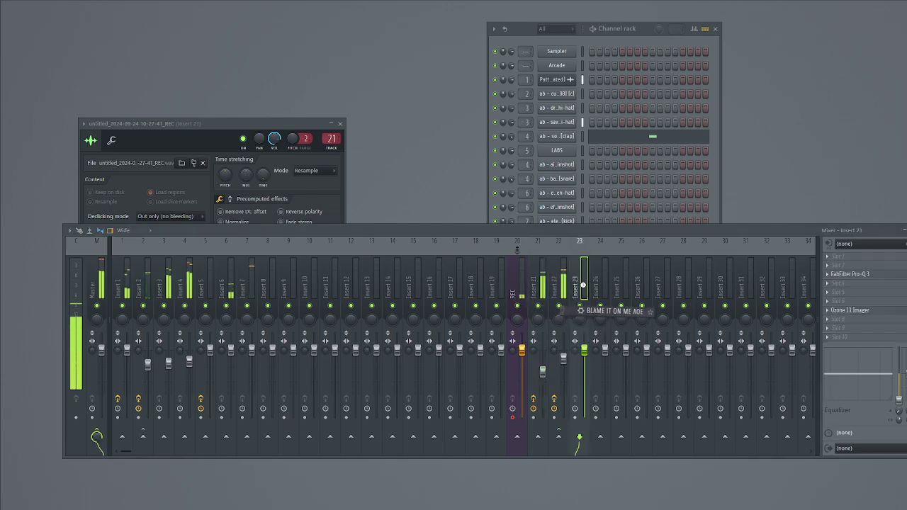
click(563, 286)
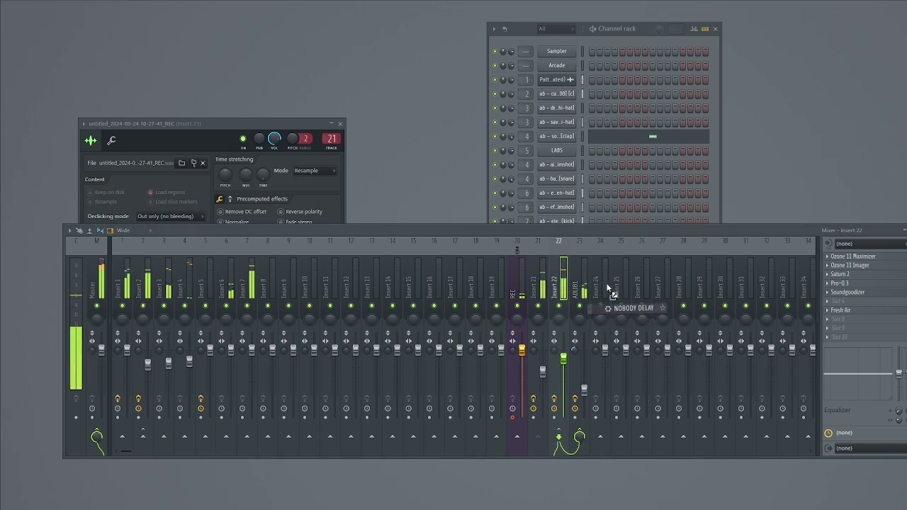
drag(607, 288, 623, 306)
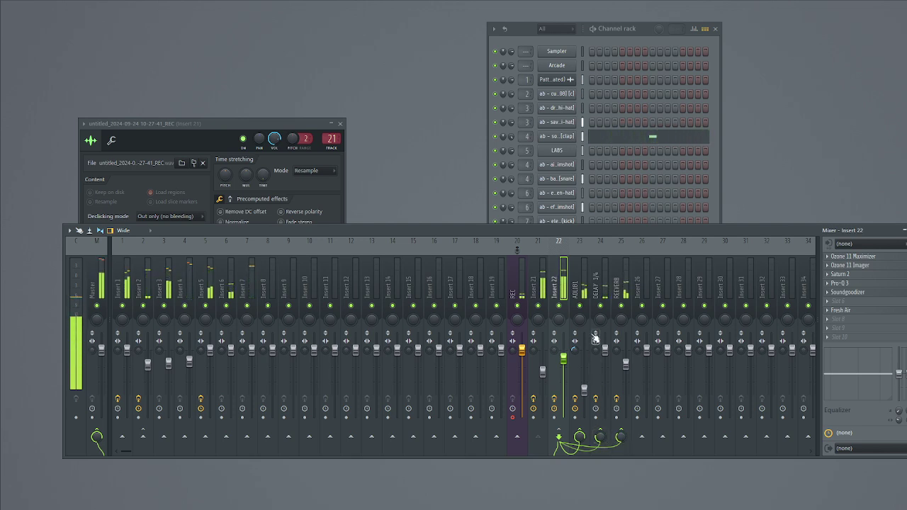
Fine-tune the vocal levels on Inserts 21 and 22, then follow the playing arrangement in the playlist.
click(542, 372)
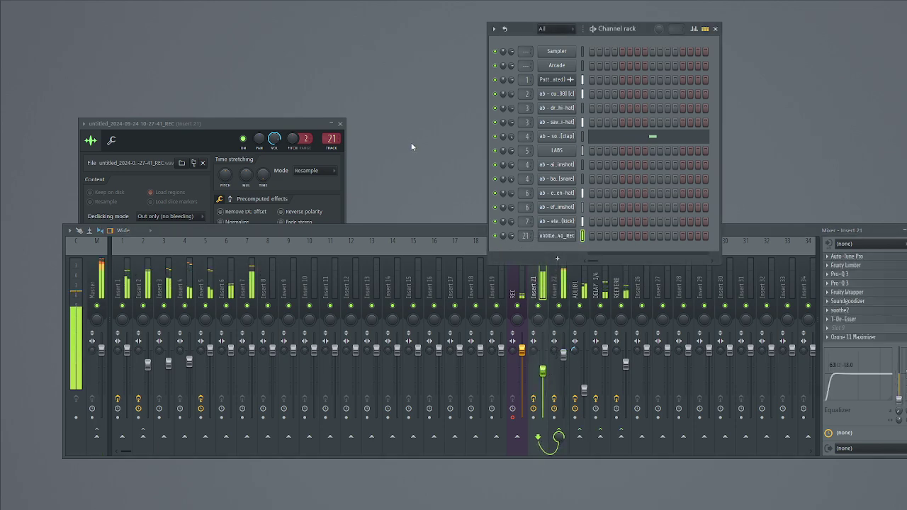
key(F5)
scroll(318, 28, down, 3)
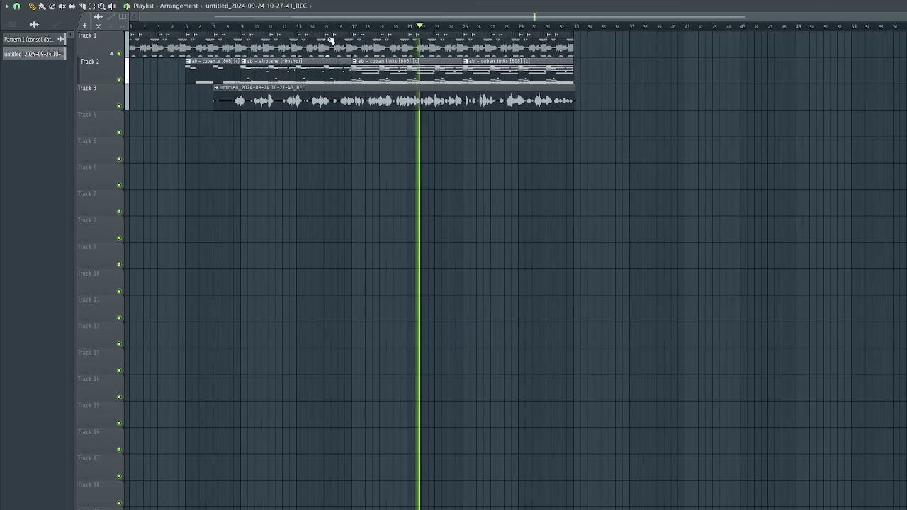
key(F5)
key(F5)
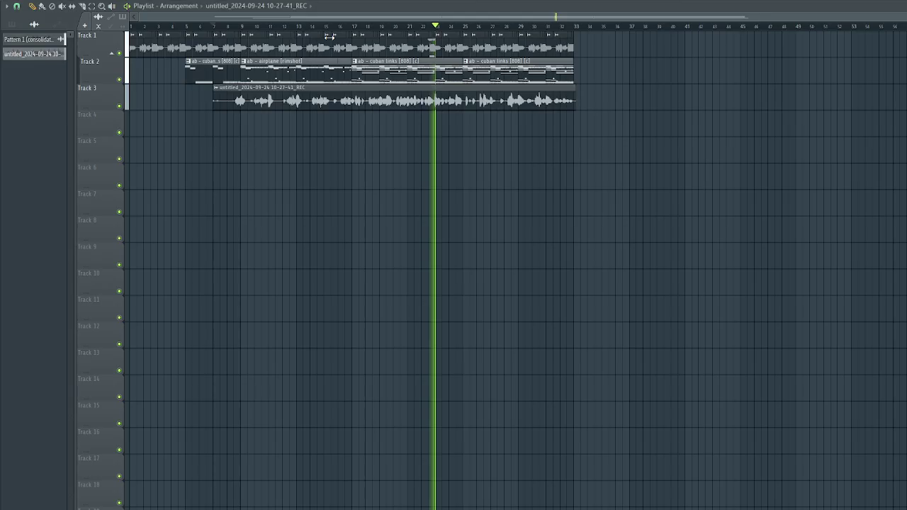
Move the recorded vocal clip from Track 3 to Track 5 and trim its end to bar 33.
drag(333, 95, 337, 149)
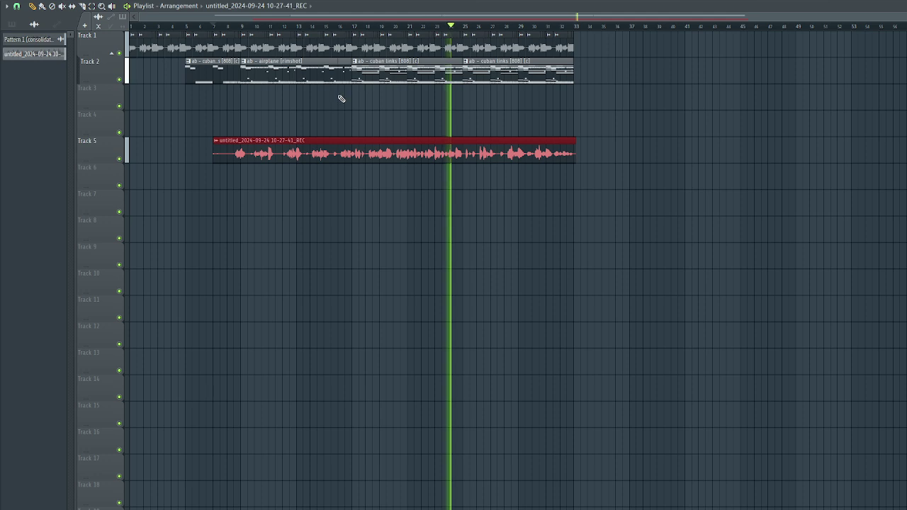
click(83, 7)
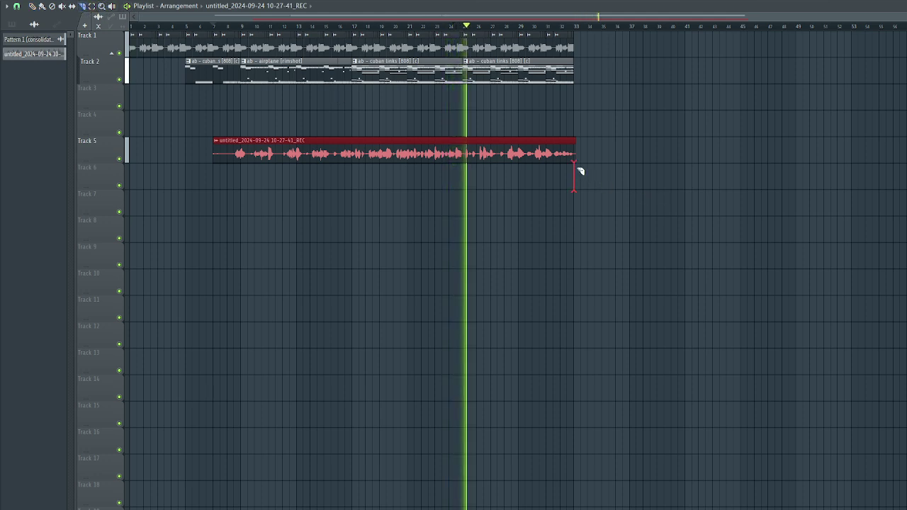
click(607, 196)
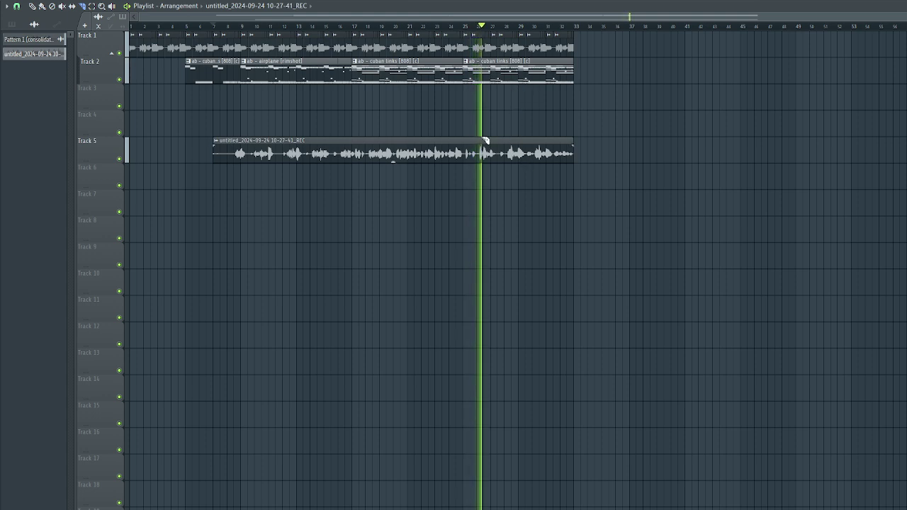
Duplicate the chopped sample clips of bars 17 to 33 on Track 1, extending them to bar 49.
scroll(299, 28, down, 2)
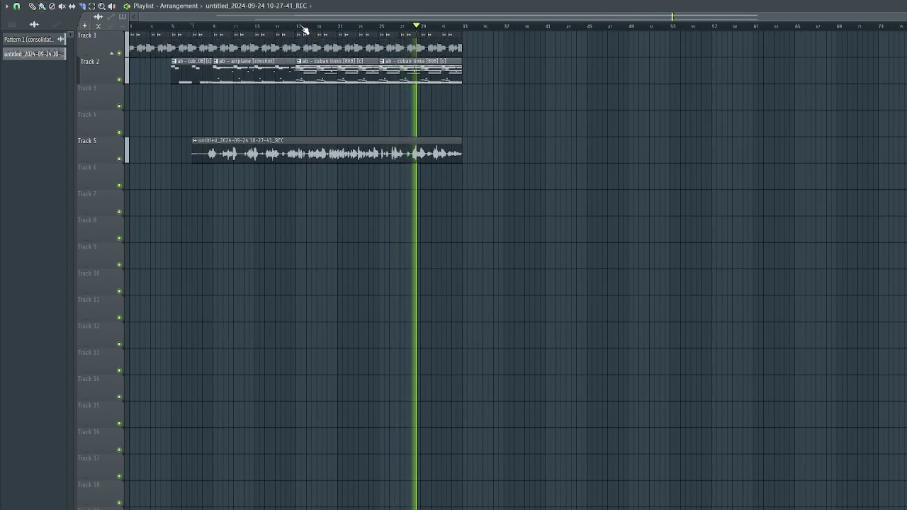
scroll(304, 28, down, 1)
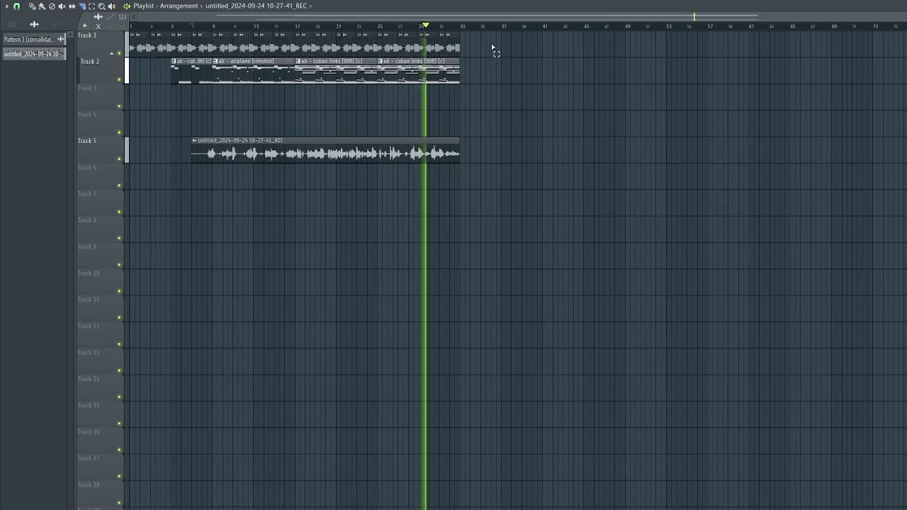
drag(492, 47, 303, 51)
key(ctrl+b)
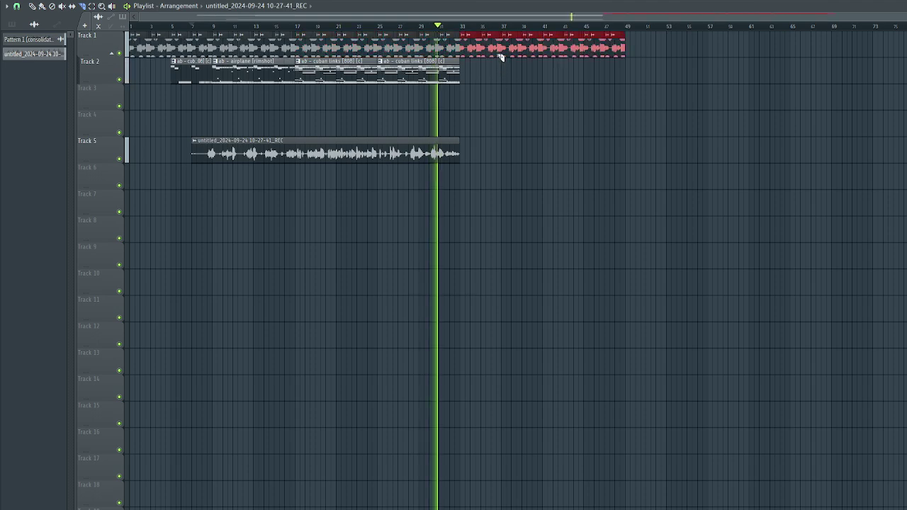
scroll(500, 57, up, 2)
scroll(409, 81, right, 4)
scroll(409, 82, left, 4)
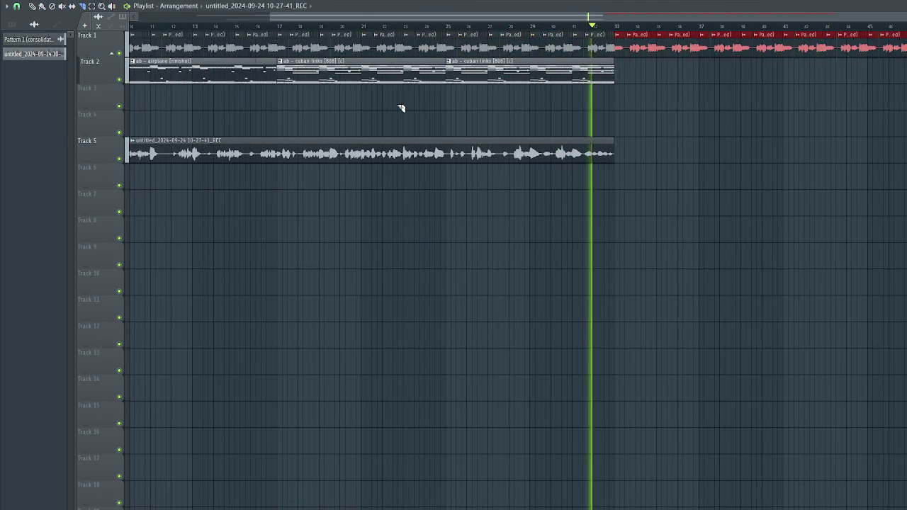
Copy the four-bar 808 clip from bar 5 on Track 2 to bar 33 and repeat it up to bar 49.
click(32, 6)
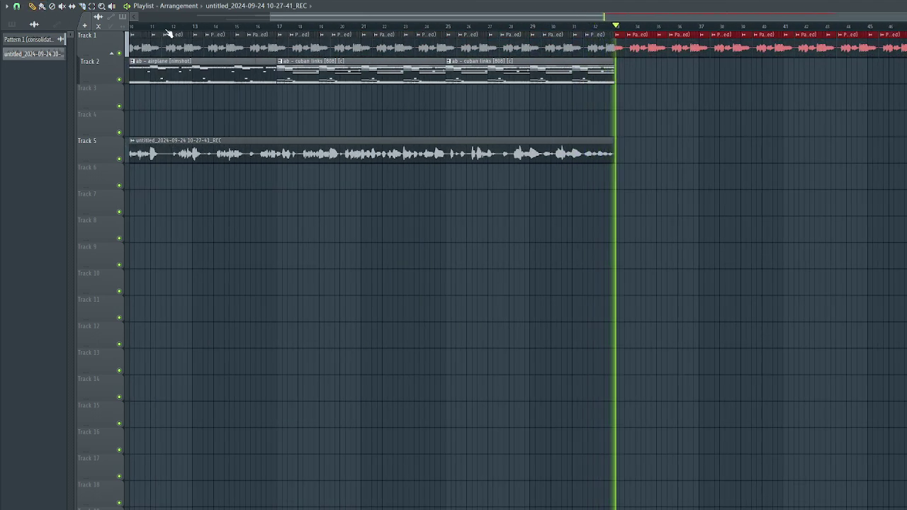
scroll(174, 31, down, 3)
drag(202, 74, 532, 84)
key(ctrl+b)
key(ctrl+b)
key(ctrl+b)
key(ctrl+d)
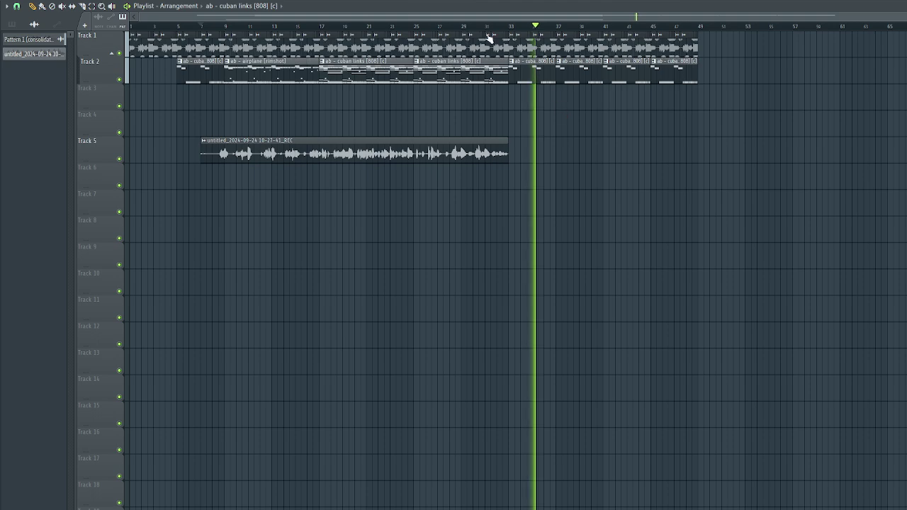
Record a second vocal take into the playlist as an audio clip, from about bar 32 to bar 49.
click(489, 27)
key(F5)
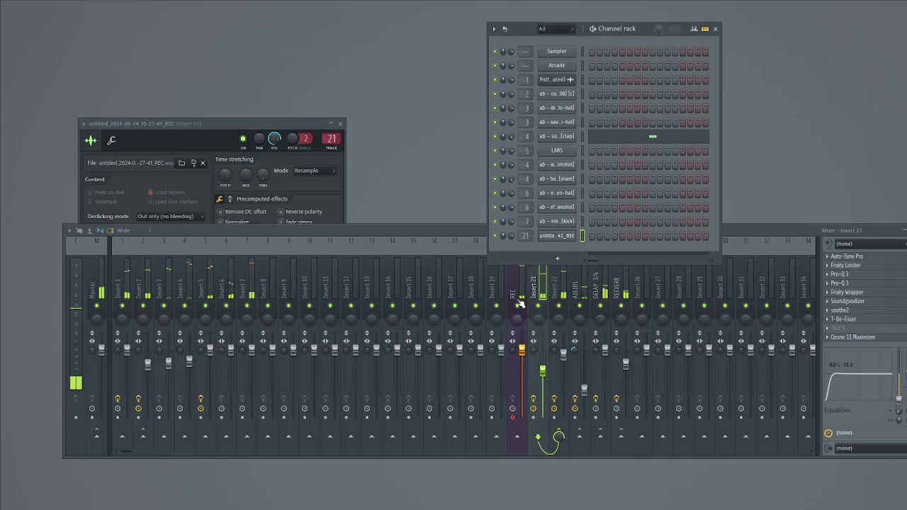
key(F5)
key(r)
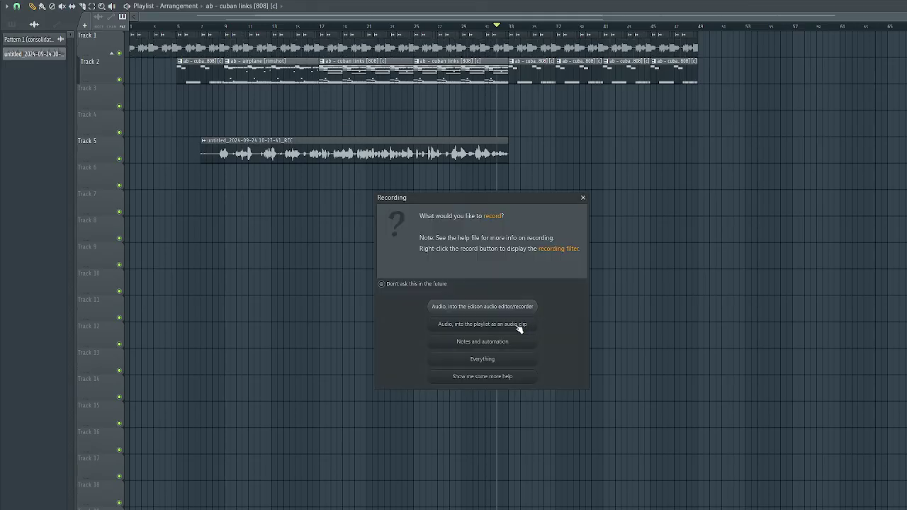
click(516, 323)
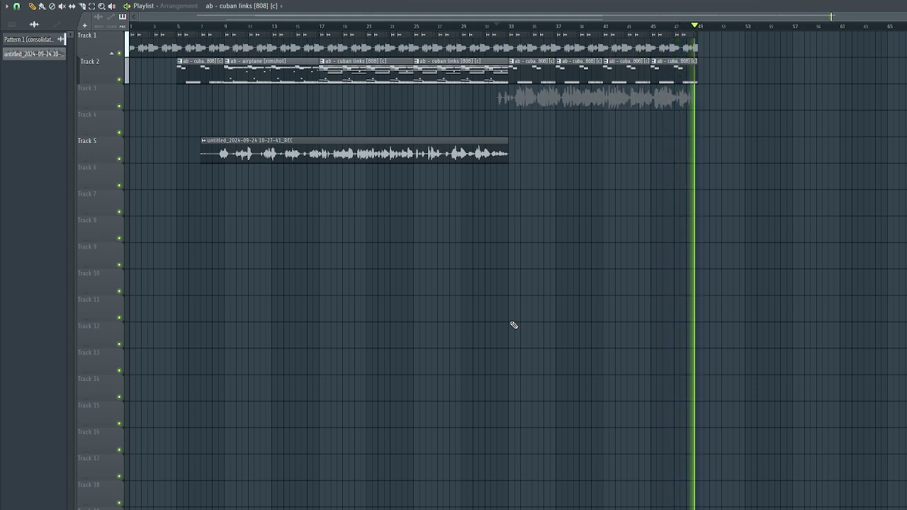
key(space)
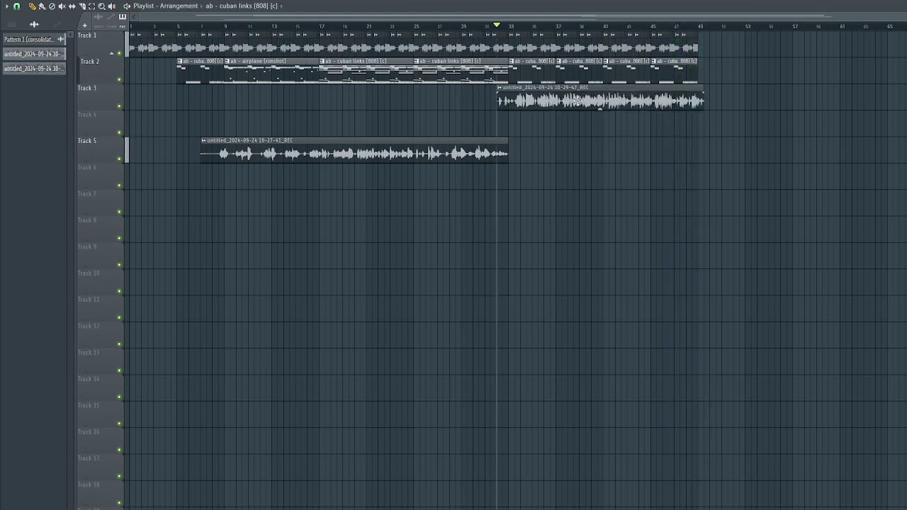
Play back the second vocal take on Track 3 and cut off its opening just after bar 32.
click(352, 136)
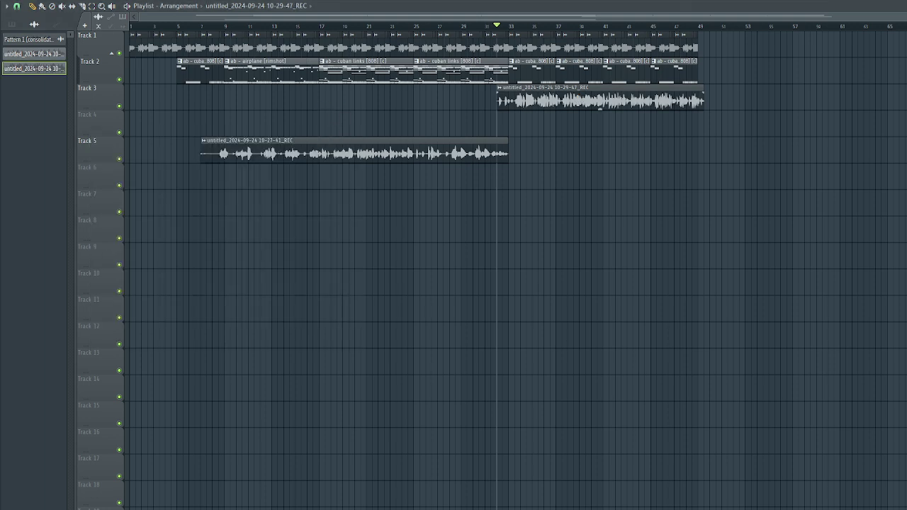
key(space)
scroll(421, 78, up, 10)
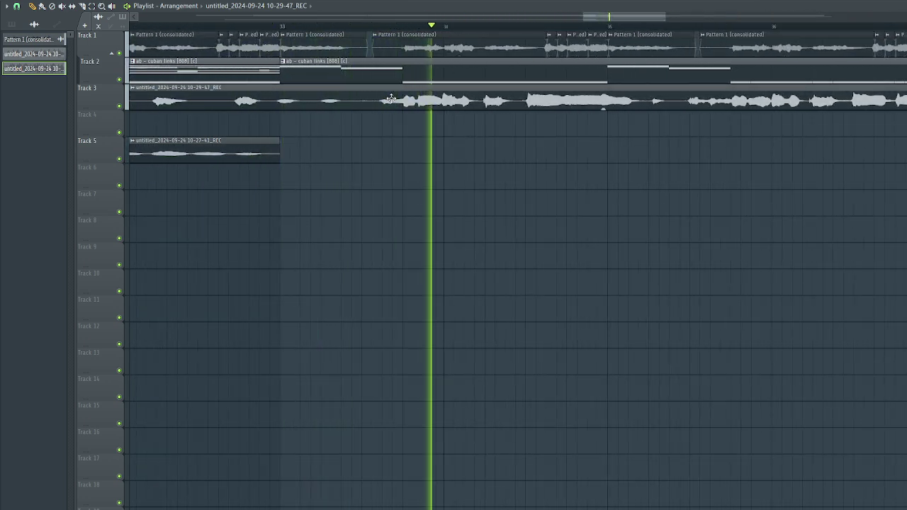
scroll(443, 28, down, 4)
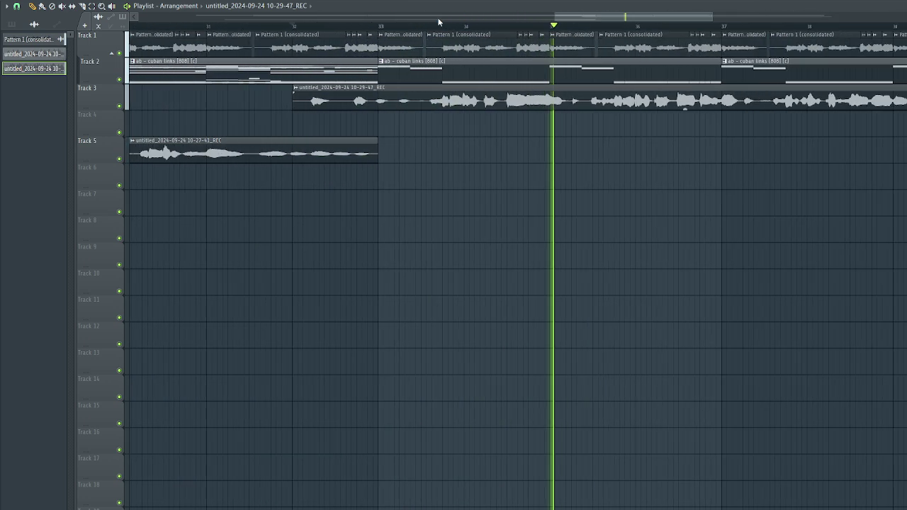
click(82, 6)
right_click(347, 101)
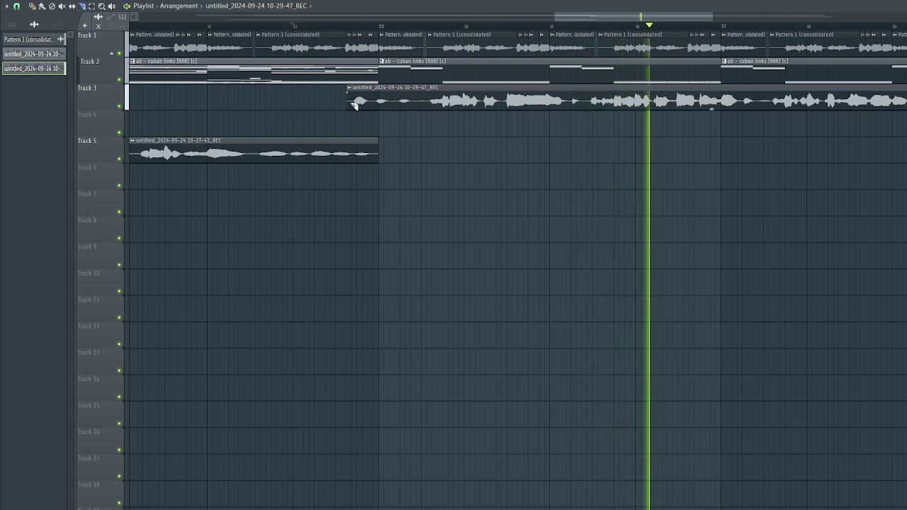
scroll(368, 16, down, 1)
scroll(489, 145, down, 8)
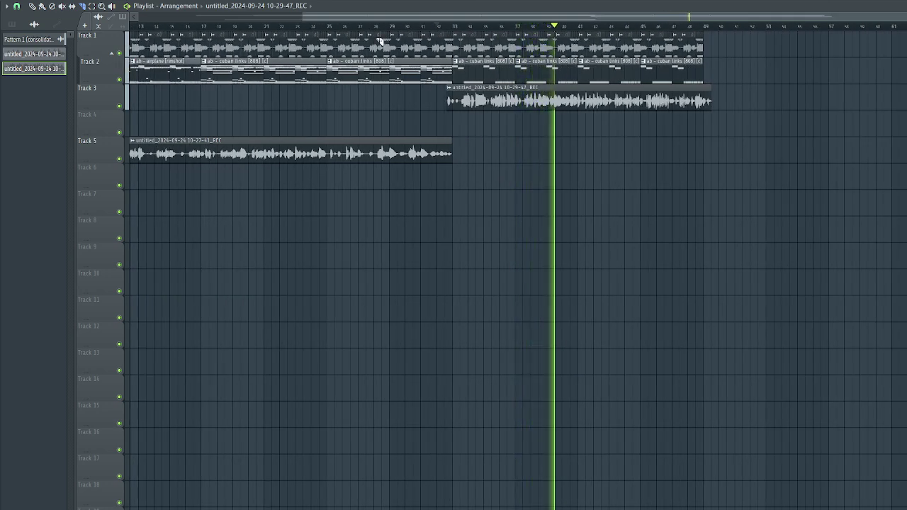
Replace the last two 808-only clips on Track 2 with a copy of the full drum section, trimmed to start at bar 43.
scroll(367, 26, down, 2)
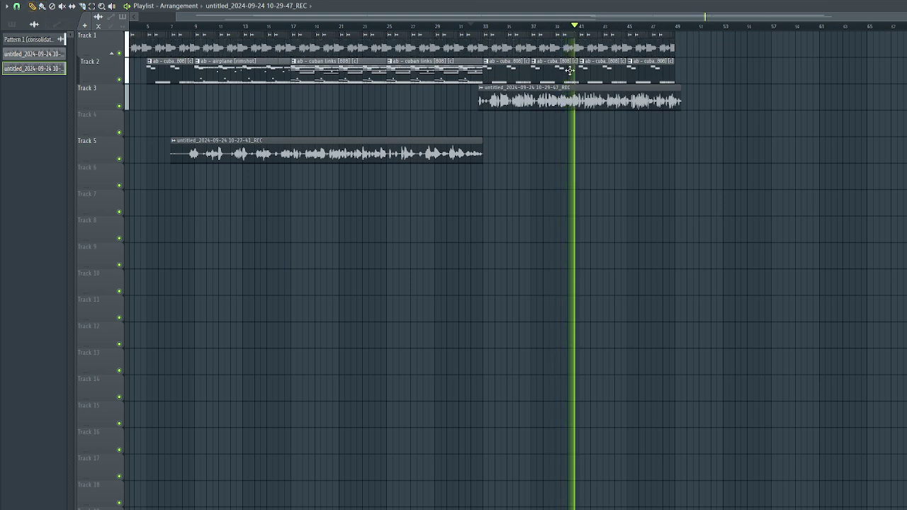
right_click(660, 74)
right_click(599, 76)
drag(439, 85, 598, 84)
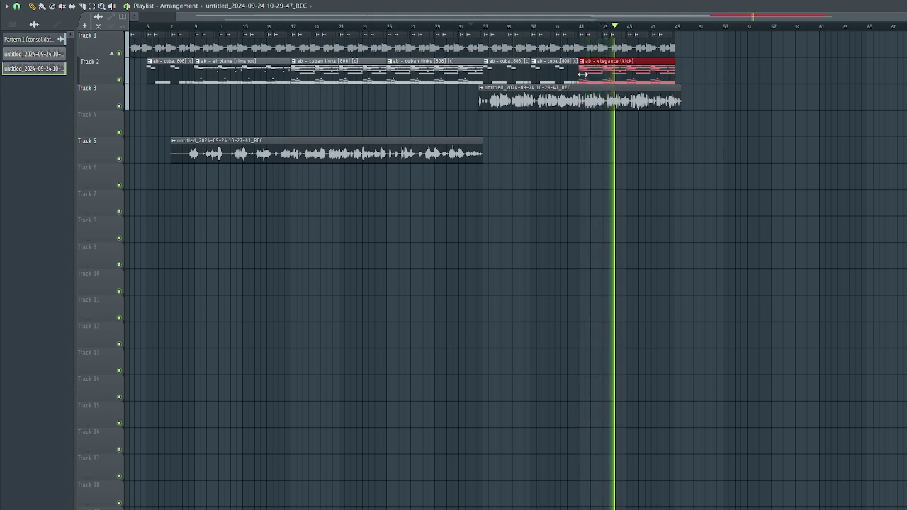
drag(580, 82, 609, 82)
ctrl+click(639, 151)
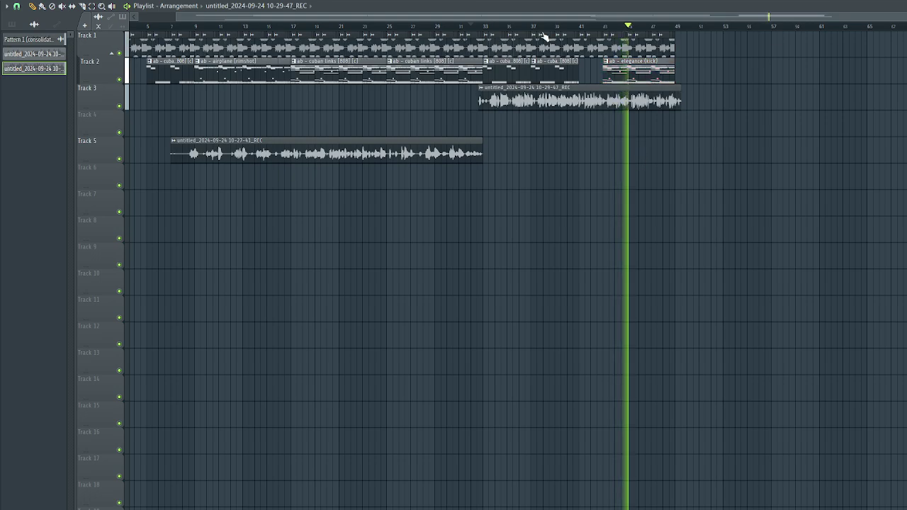
Extend the chopped sample clips on Track 1 by eight bars to bar 57.
scroll(542, 38, down, 4)
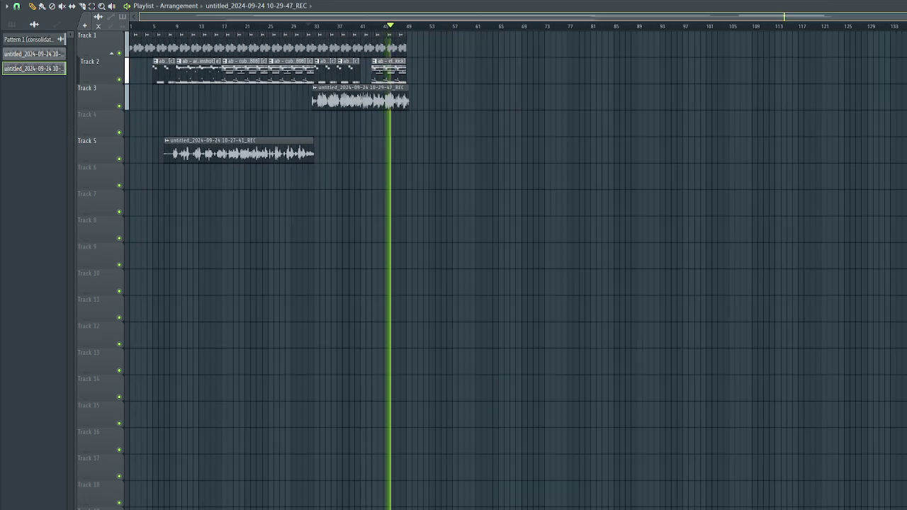
scroll(433, 27, up, 4)
drag(690, 48, 670, 53)
scroll(706, 91, up, 5)
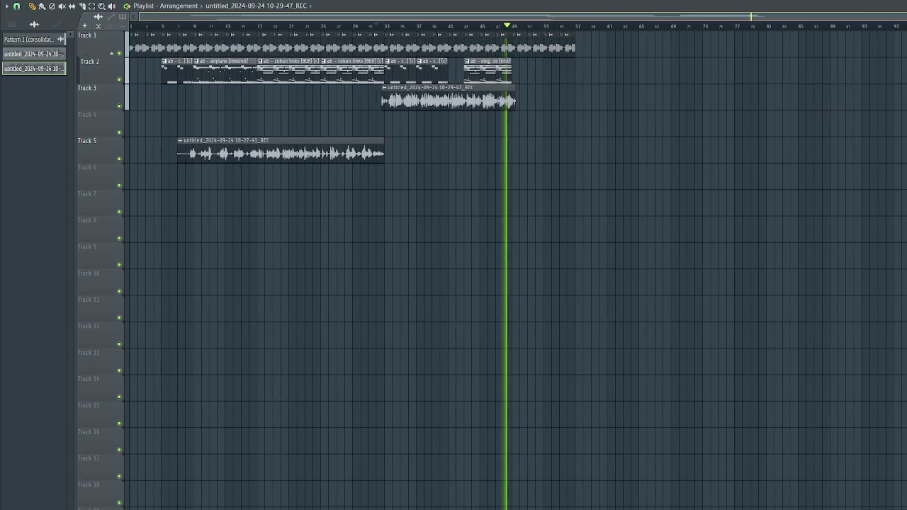
Replay the ending from just before bar 48 and trim the tail of the second vocal take shortly after bar 49.
scroll(625, 27, up, 5)
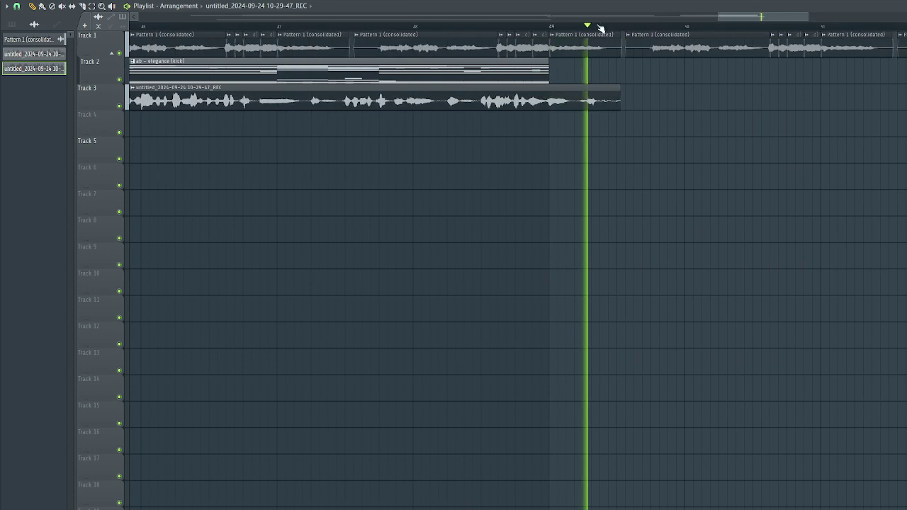
click(423, 28)
click(388, 27)
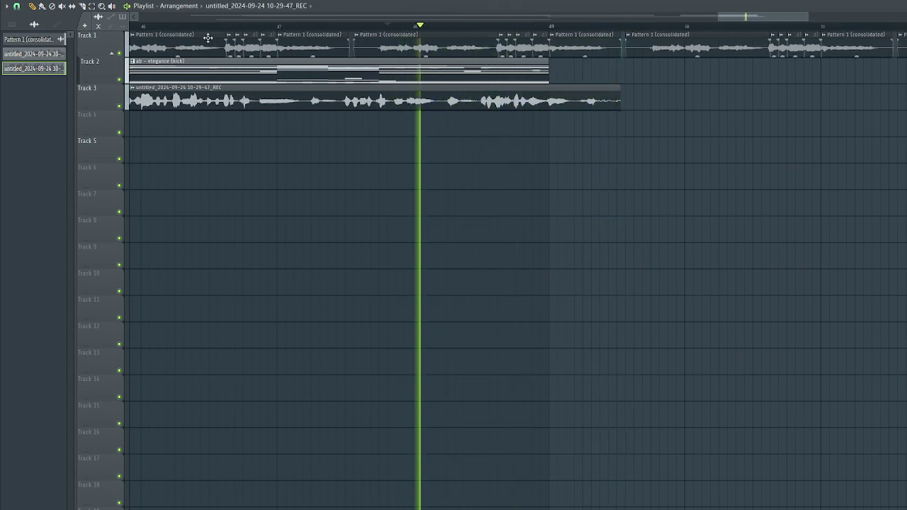
click(82, 6)
key(space)
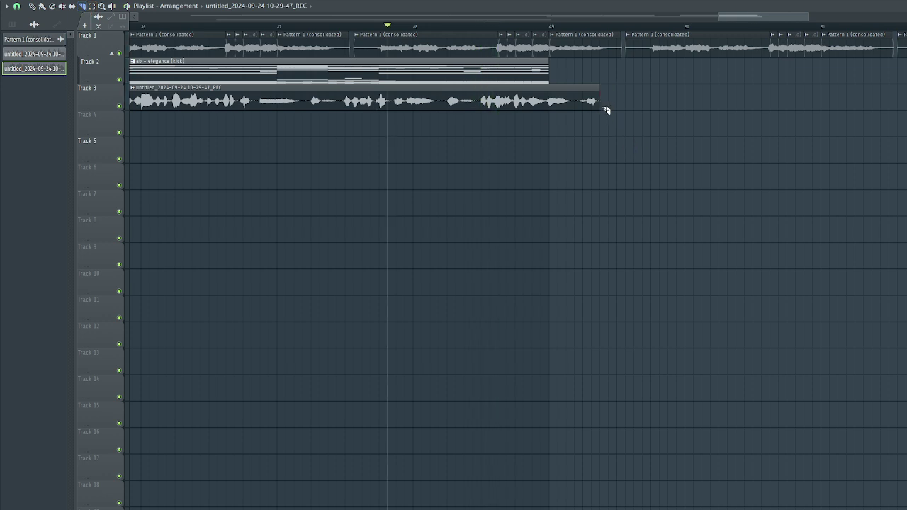
Slice out the short vocal phrase around bar 48 on Track 3, make it unique and audition it.
key(space)
key(space)
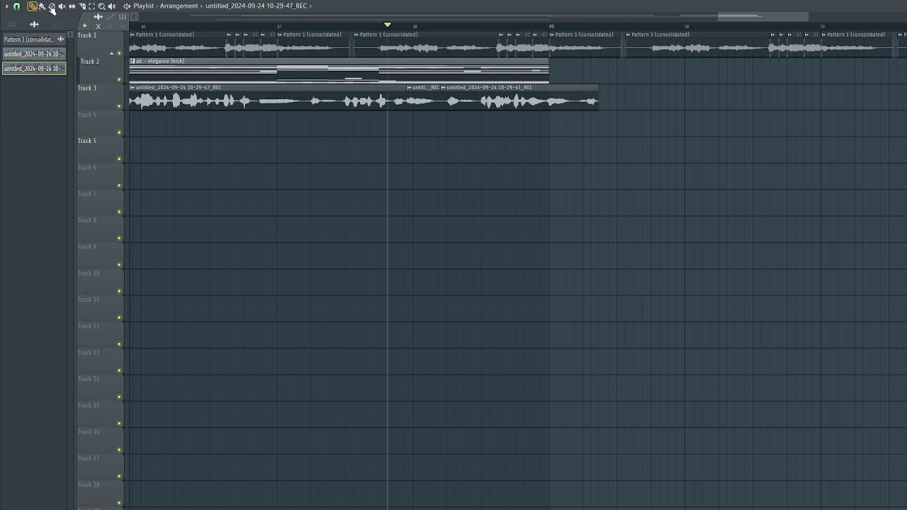
right_click(414, 92)
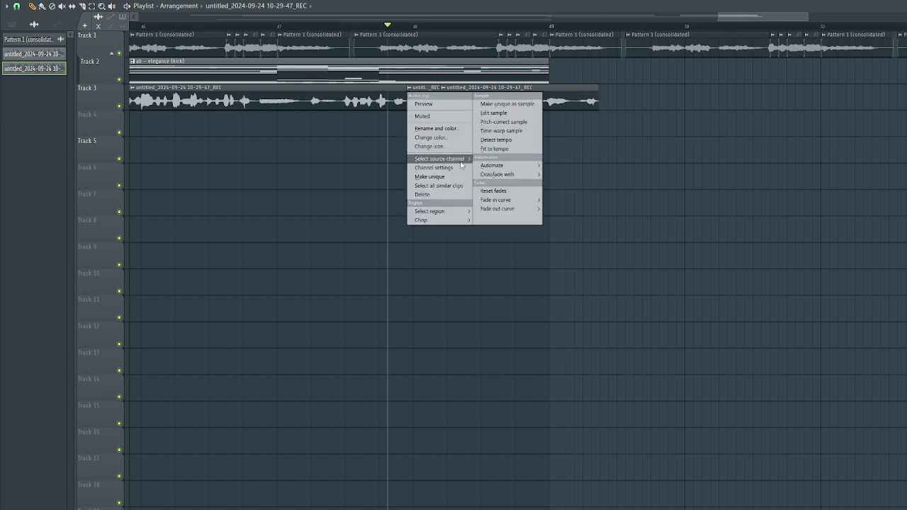
click(442, 177)
key(space)
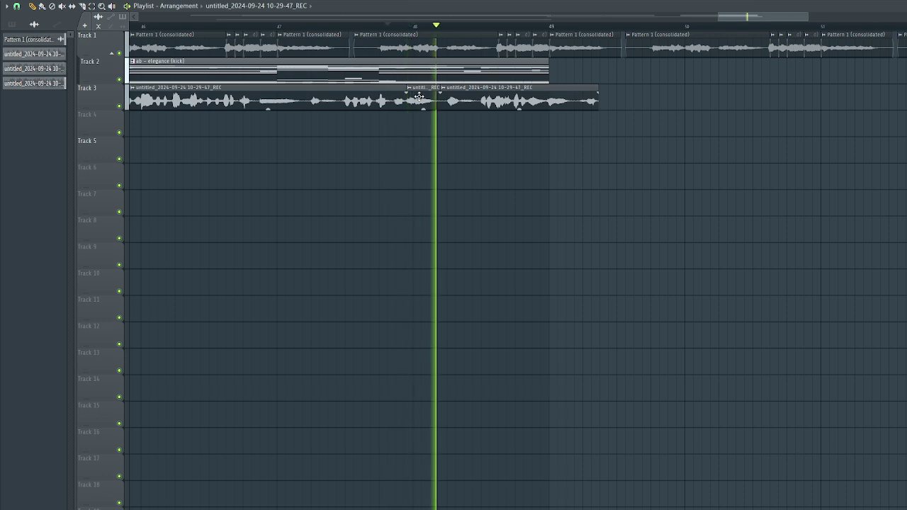
key(space)
Set the time-stretching mode of the sliced vocal phrase to e3 mono and play it back.
double_click(419, 98)
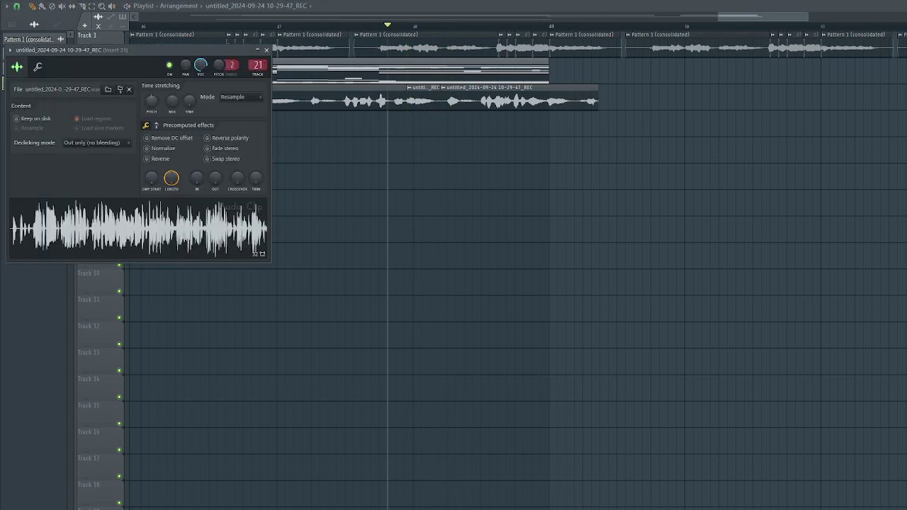
click(259, 98)
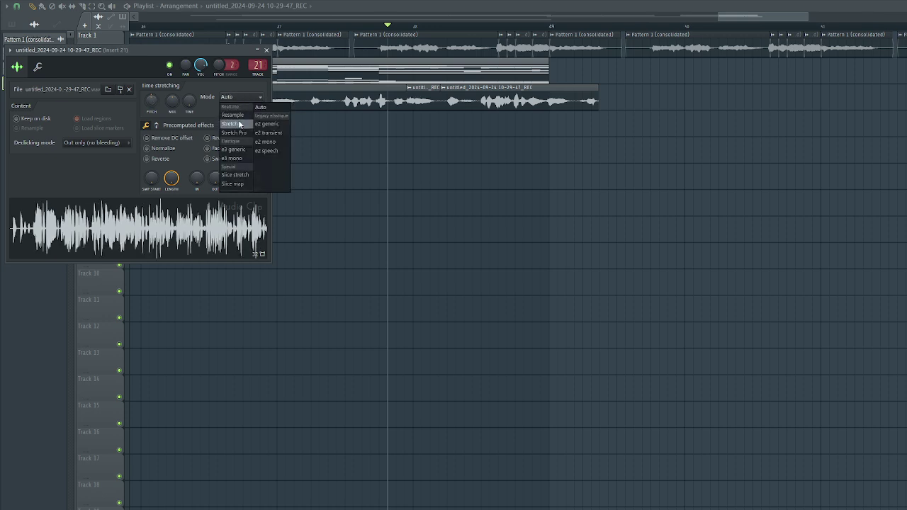
click(233, 158)
key(Escape)
key(space)
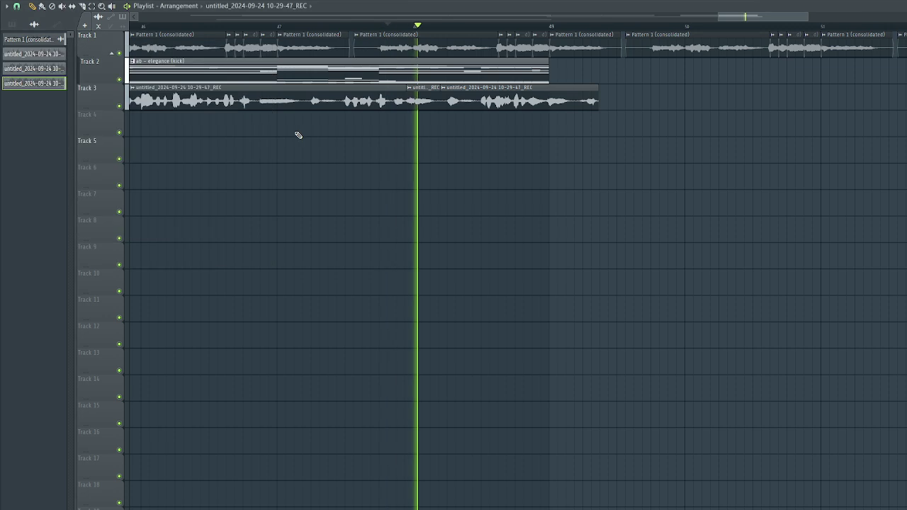
key(space)
Adjust the time-stretching pitch of the sliced vocal phrase while auditioning it.
double_click(420, 100)
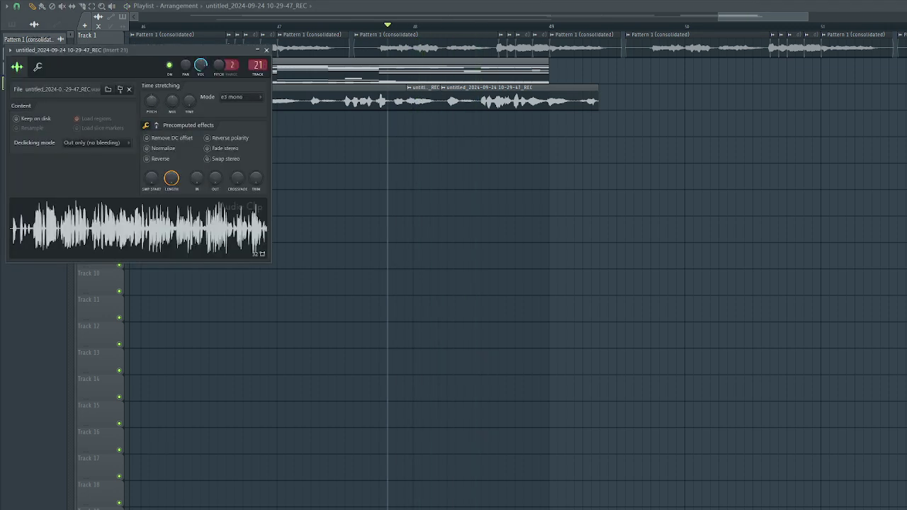
key(space)
key(space)
key(space)
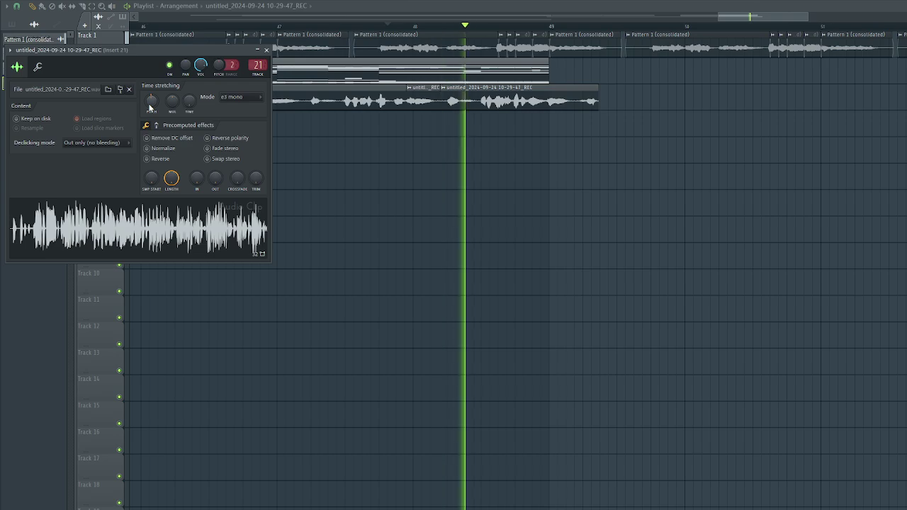
key(space)
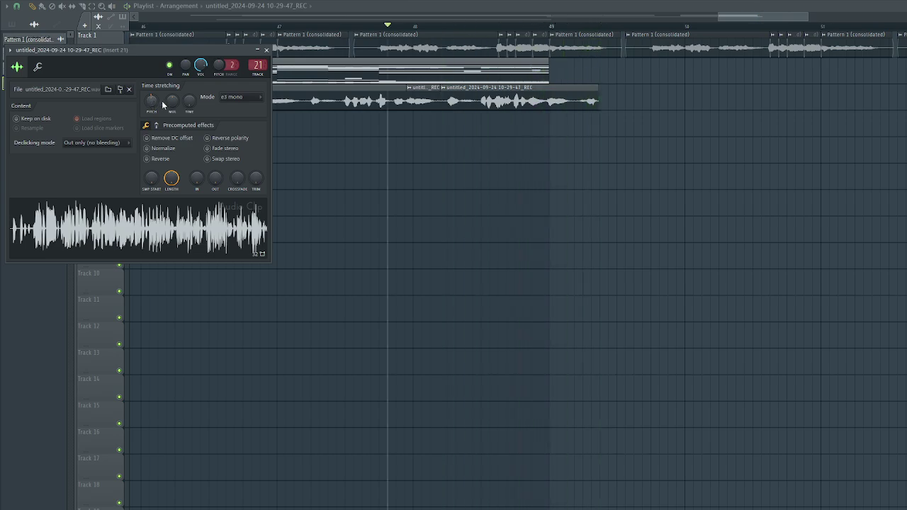
Play the arrangement from about bar 31 to check the transition between the first and second vocal takes.
key(space)
scroll(597, 255, down, 2)
scroll(630, 212, down, 8)
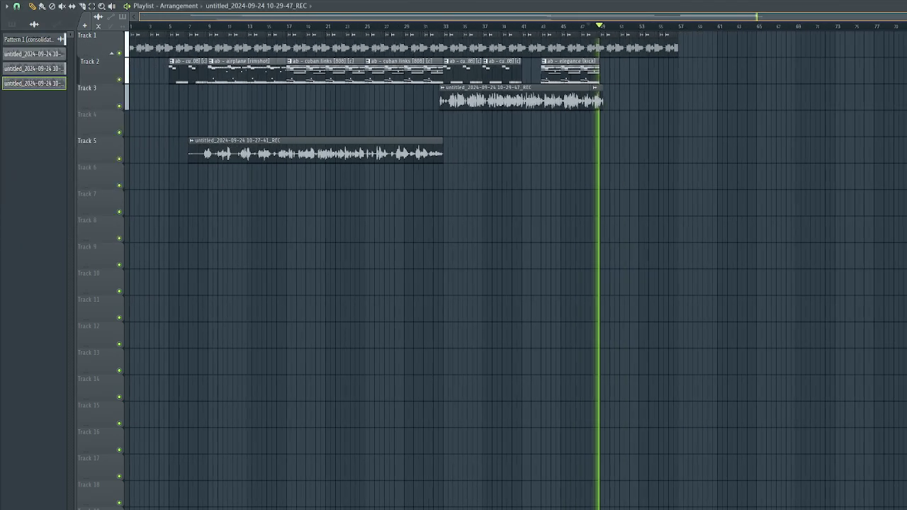
drag(468, 153, 260, 134)
key(space)
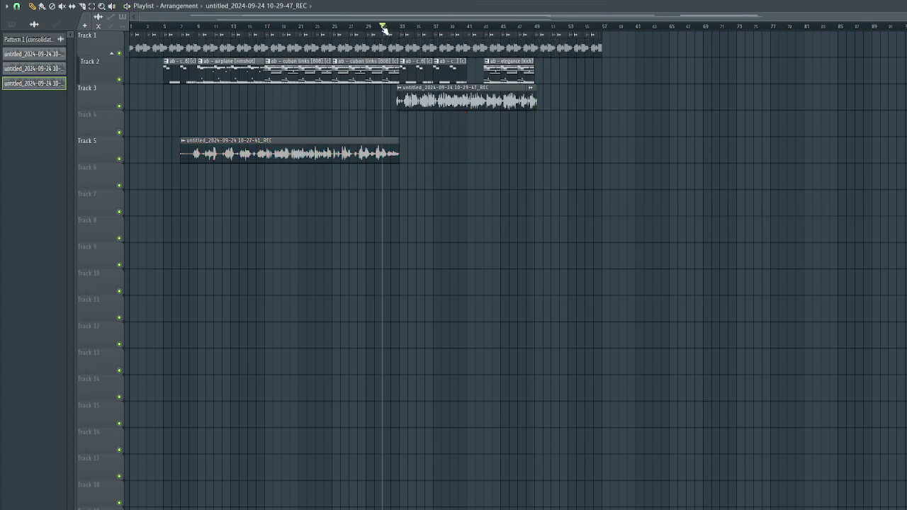
key(space)
scroll(383, 30, up, 6)
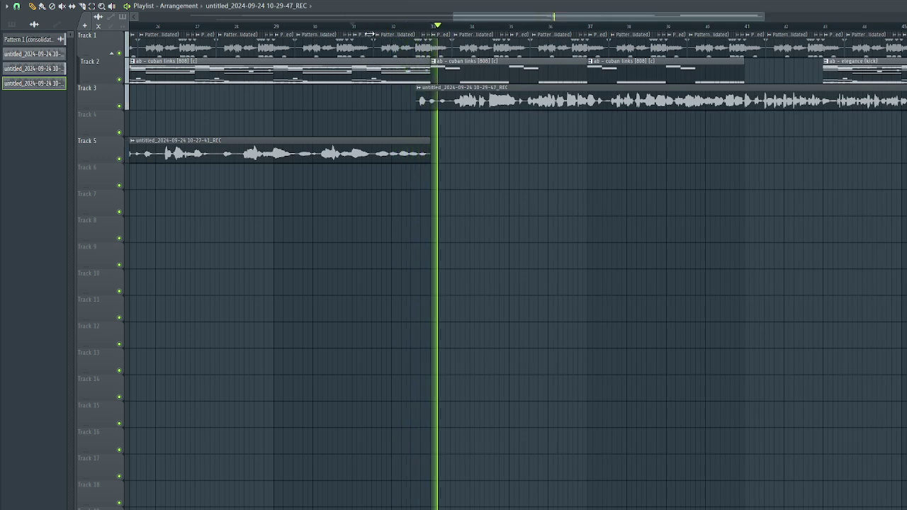
Move the first vocal take up from Track 5 to Track 4.
scroll(369, 33, down, 6)
click(310, 150)
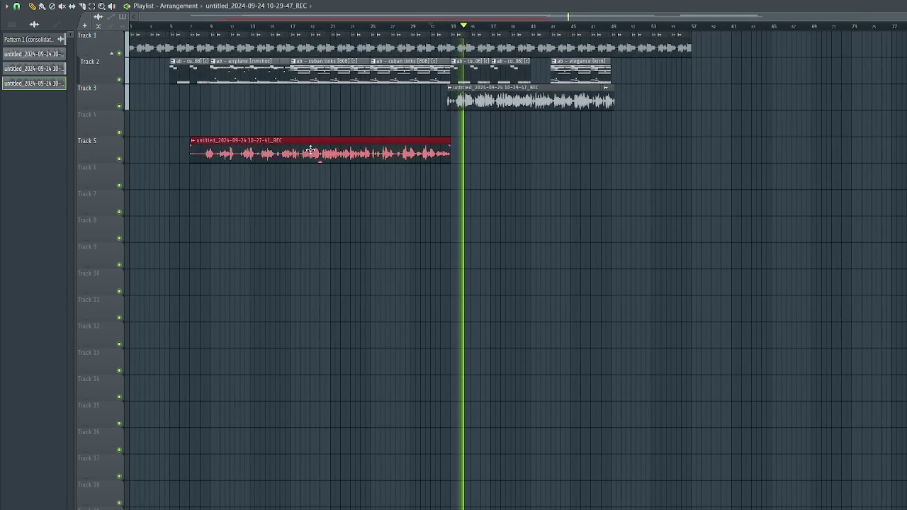
key(shift+Up)
click(311, 149)
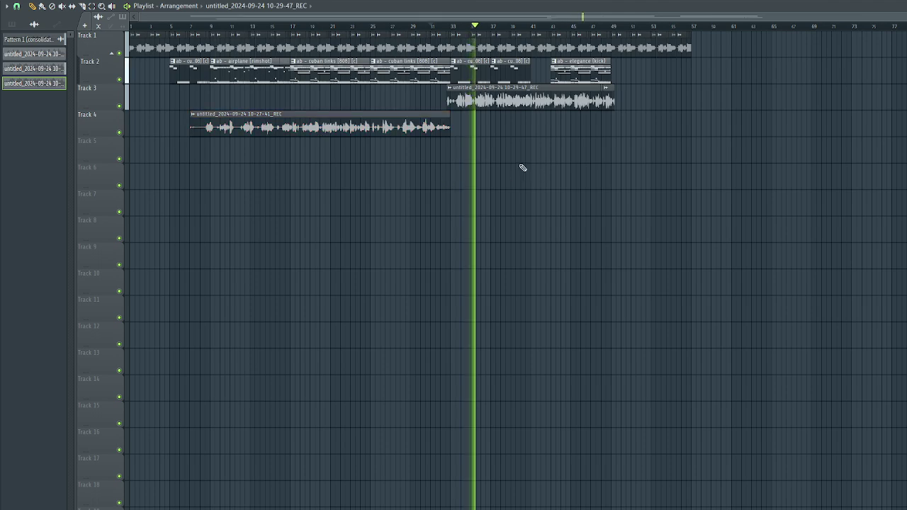
Start a new empty Pattern 11 and place clips of it every eight bars along Track 5 from bar 1.
scroll(316, 23, down, 1)
scroll(288, 2, down, 2)
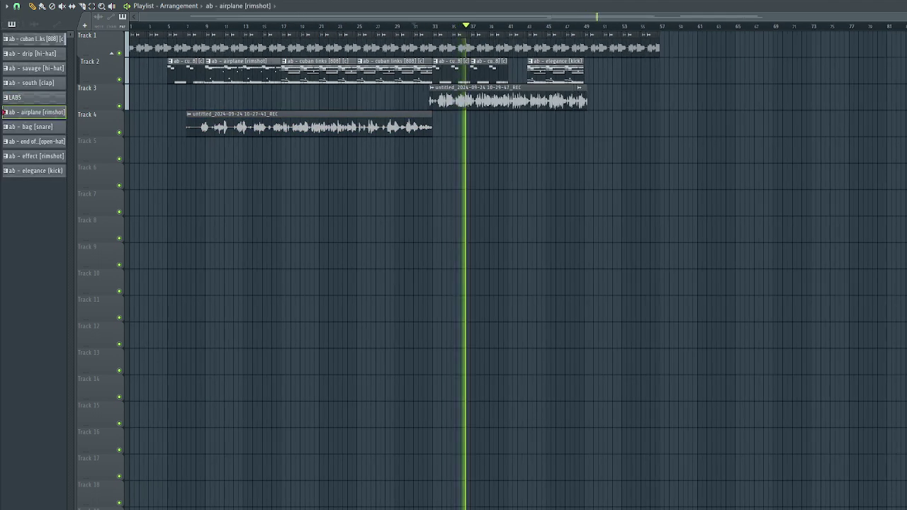
scroll(288, 2, down, 4)
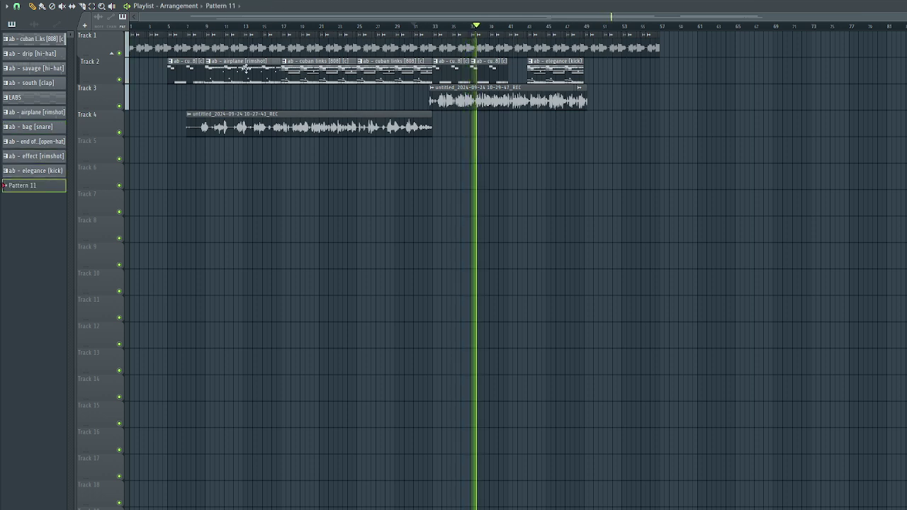
click(210, 156)
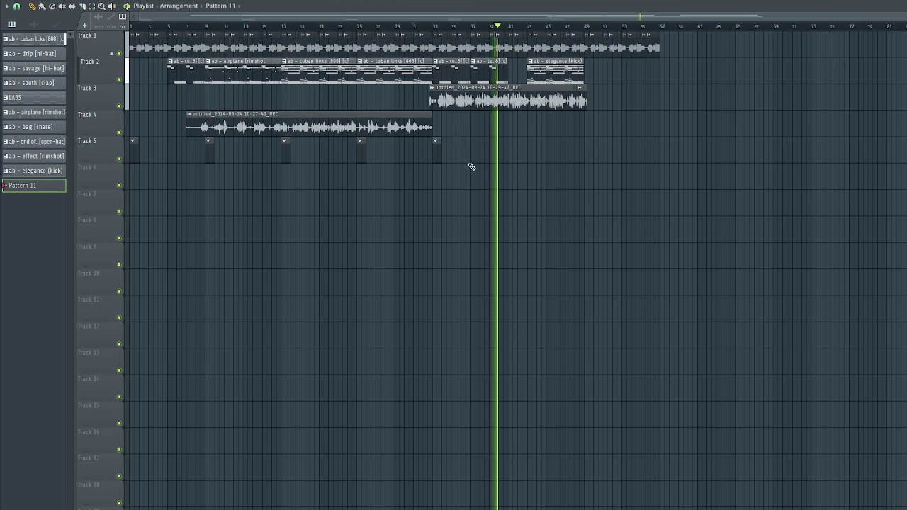
click(505, 153)
click(588, 155)
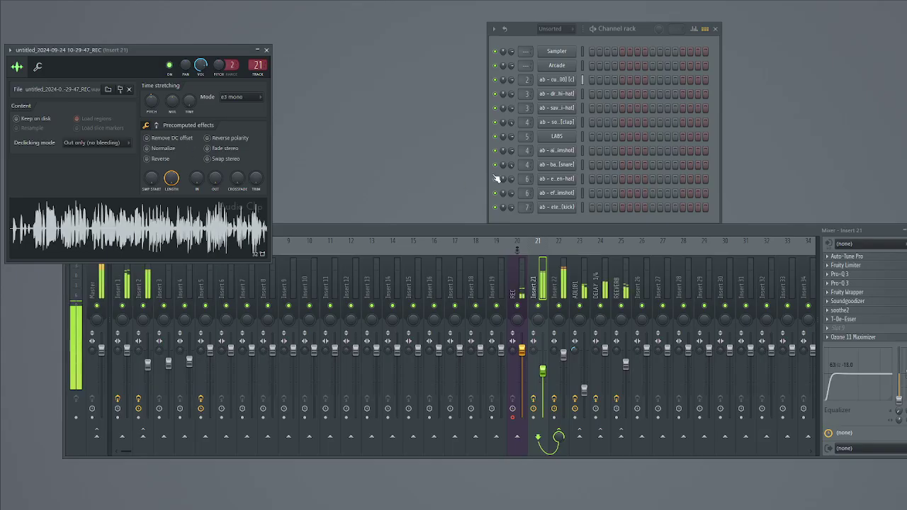
Add a SKY Keys instrument channel and route it to mixer insert 8.
click(558, 229)
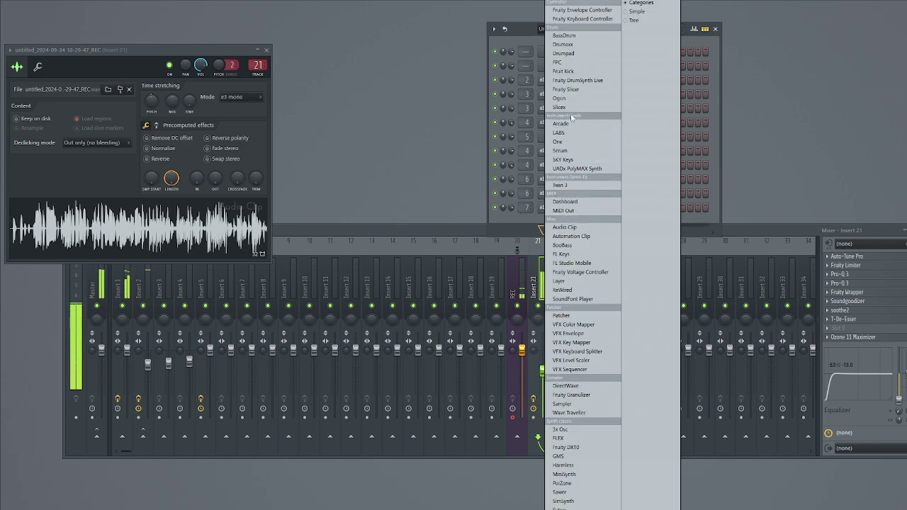
click(569, 162)
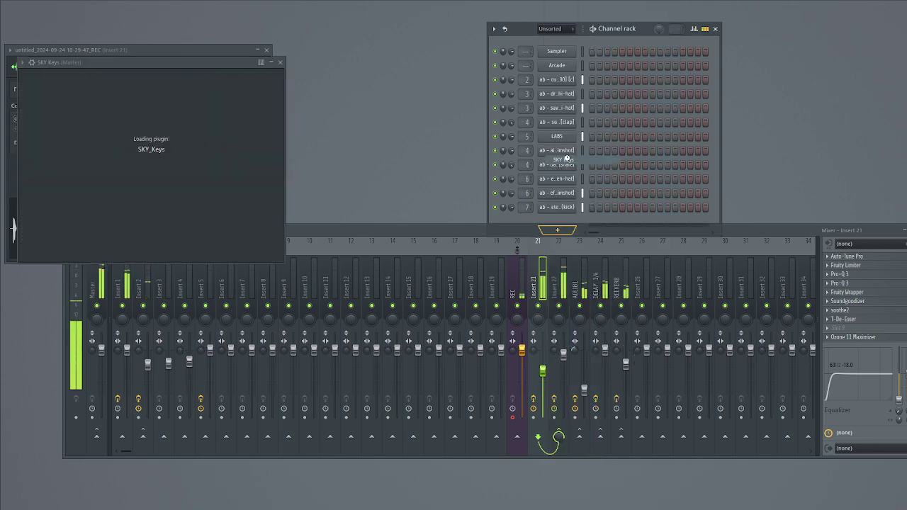
click(522, 35)
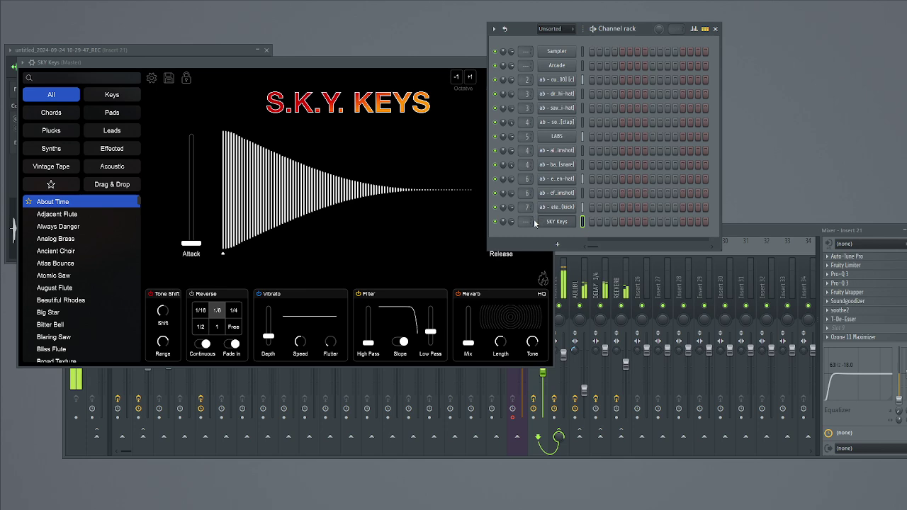
scroll(530, 222, up, 8)
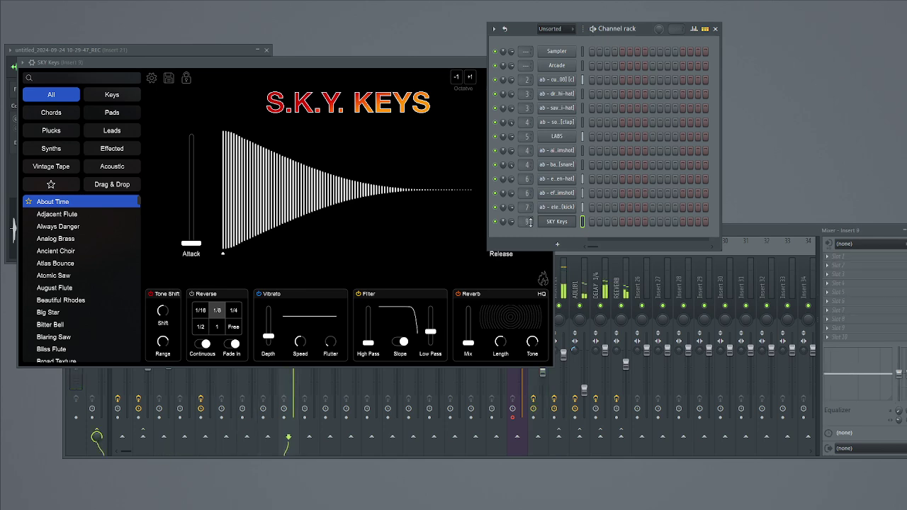
click(637, 272)
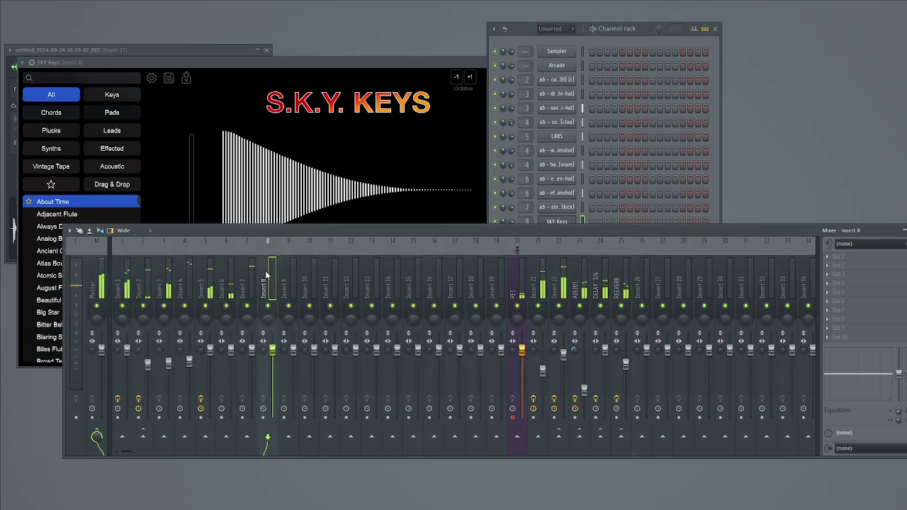
Load the Atomic Saw preset in SKY Keys and copy the LABS piano notes into its piano roll.
click(214, 72)
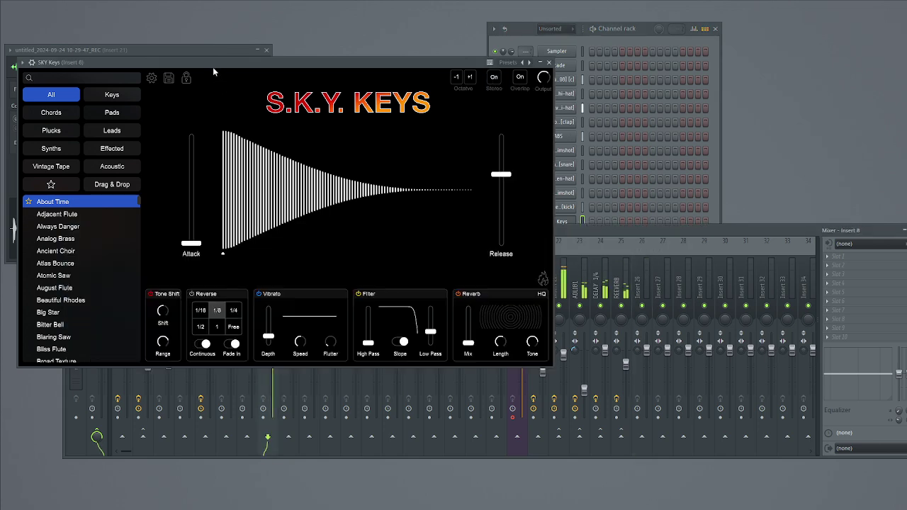
click(72, 276)
click(560, 222)
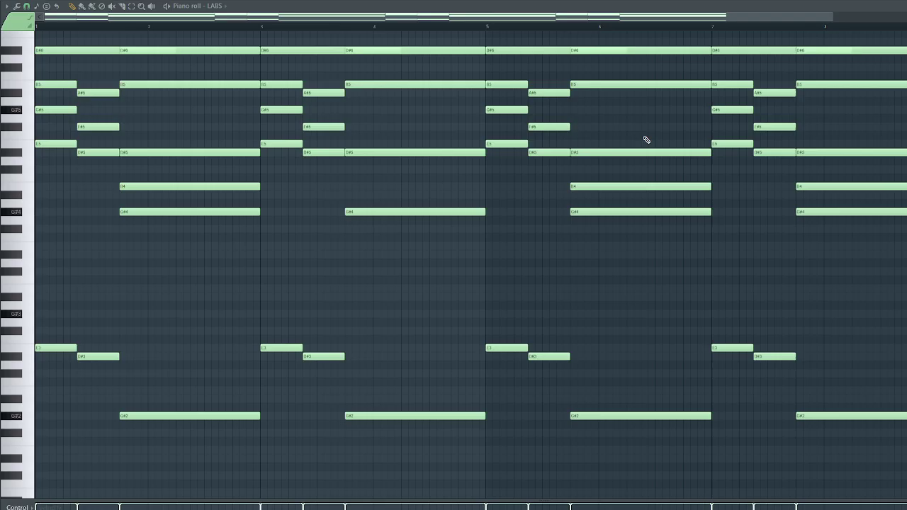
key(ctrl+a)
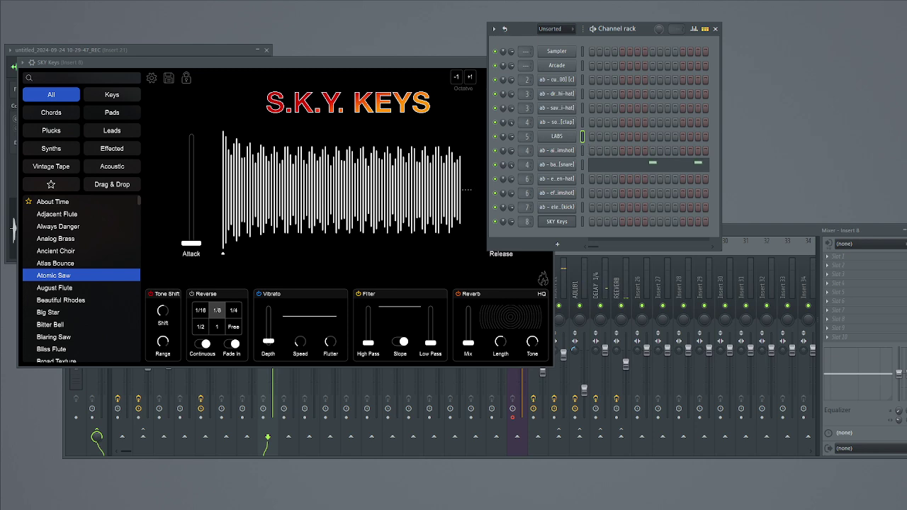
right_click(569, 217)
click(584, 223)
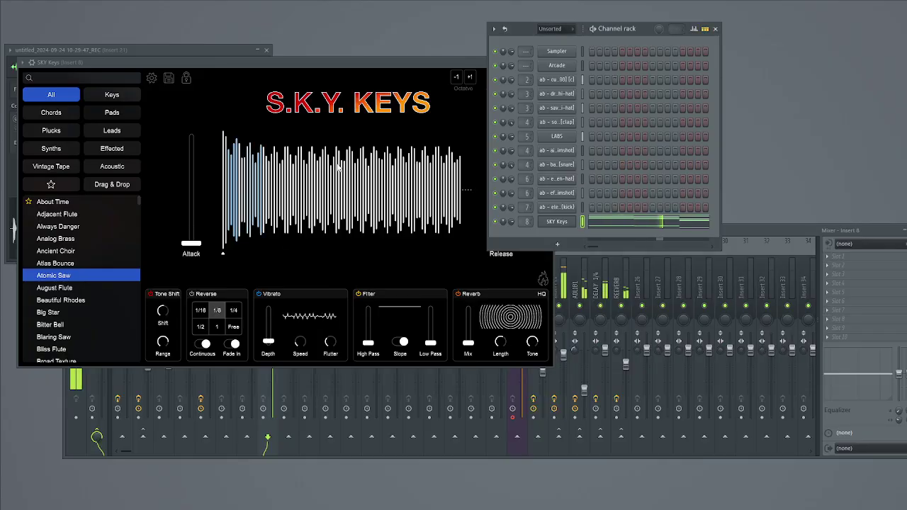
Move the SKY Keys window off the mixer, solo mixer insert 8 and lower its volume.
drag(280, 64, 602, 298)
click(270, 310)
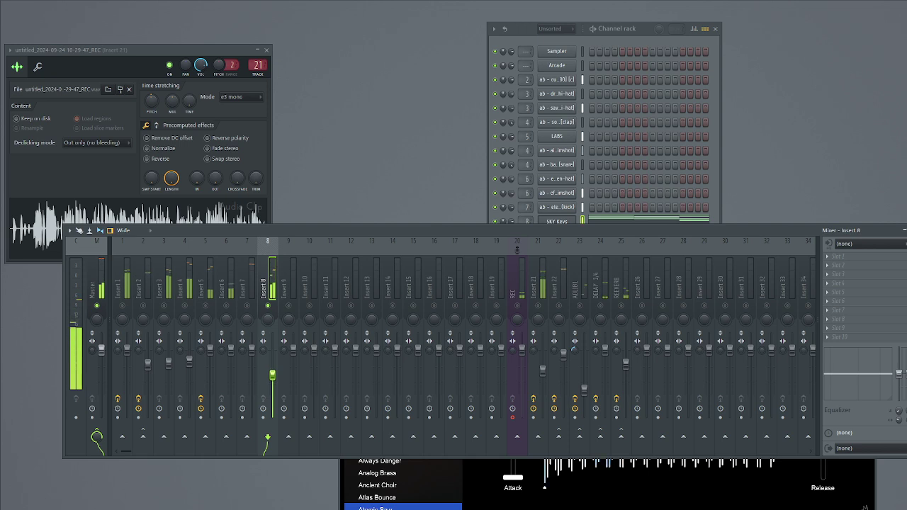
click(527, 216)
Add a second SKY Keys instrument and try the Atomic Saw and Bitter Bell presets in it.
click(564, 246)
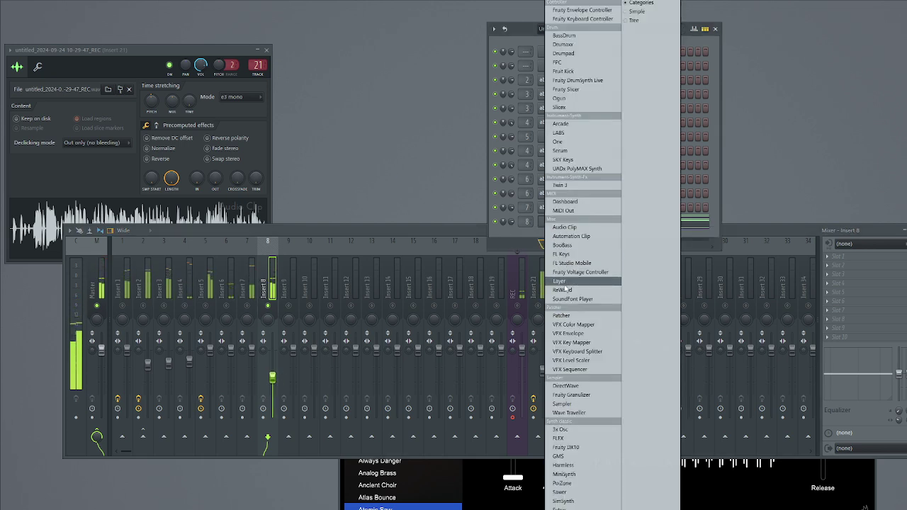
click(568, 160)
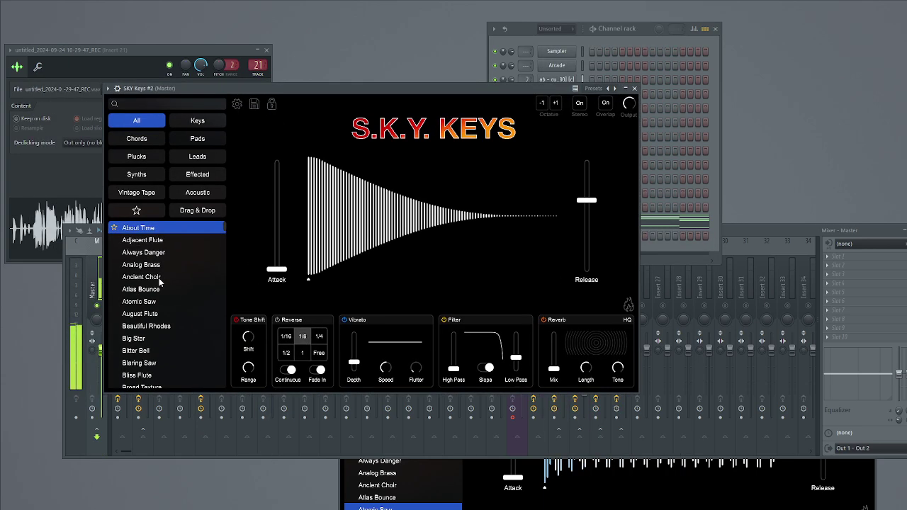
click(157, 301)
click(117, 351)
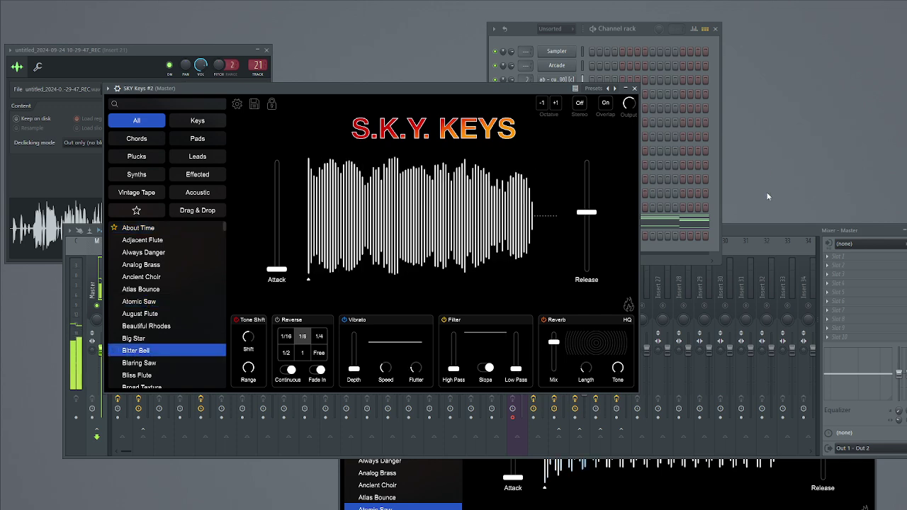
Copy the notes of the first SKY Keys channel into the piano roll of SKY Keys #2.
click(701, 206)
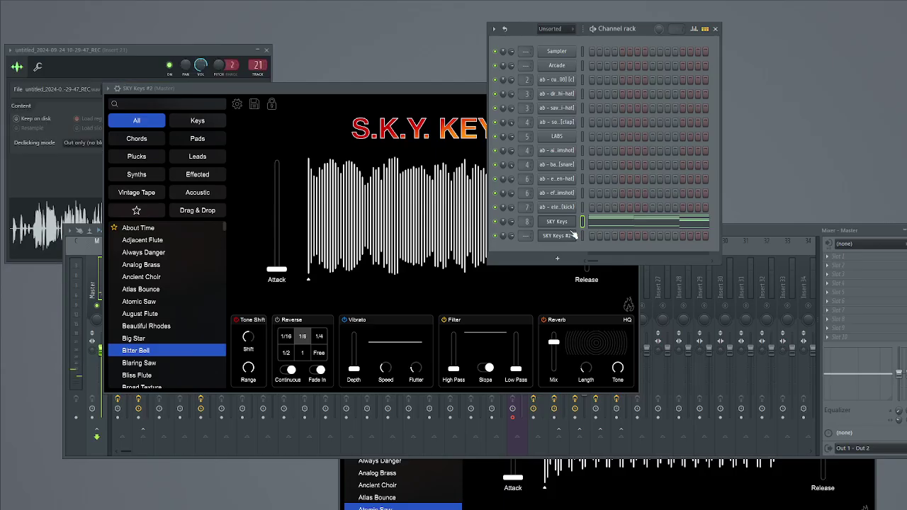
right_click(572, 235)
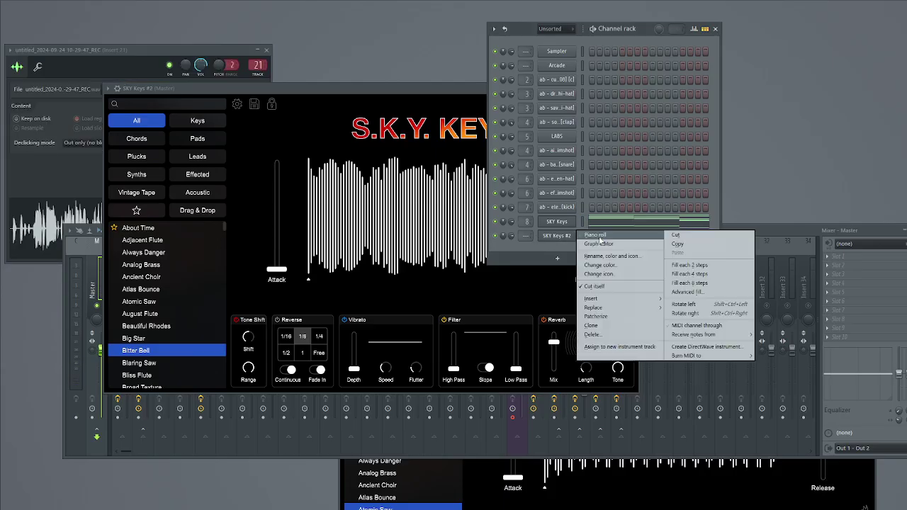
click(596, 235)
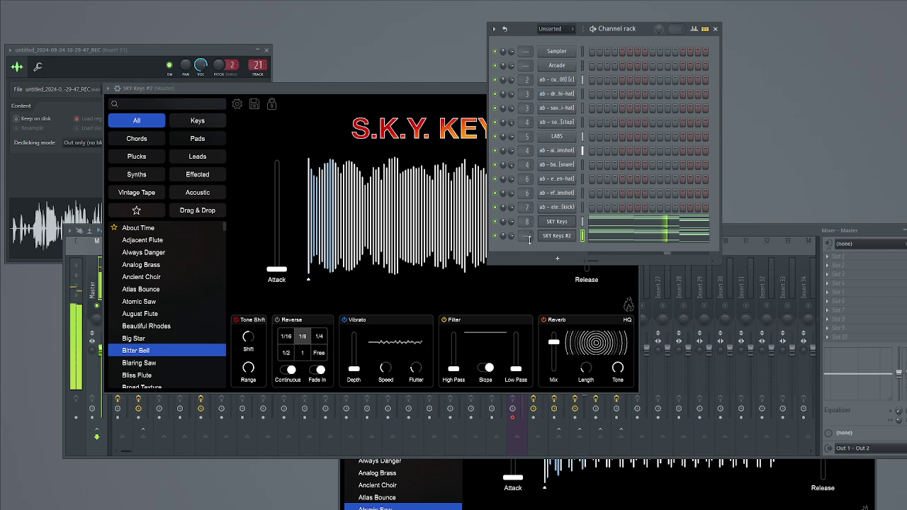
Route SKY Keys #2 to mixer insert 8 and load its Everything Right preset.
scroll(528, 239, up, 2)
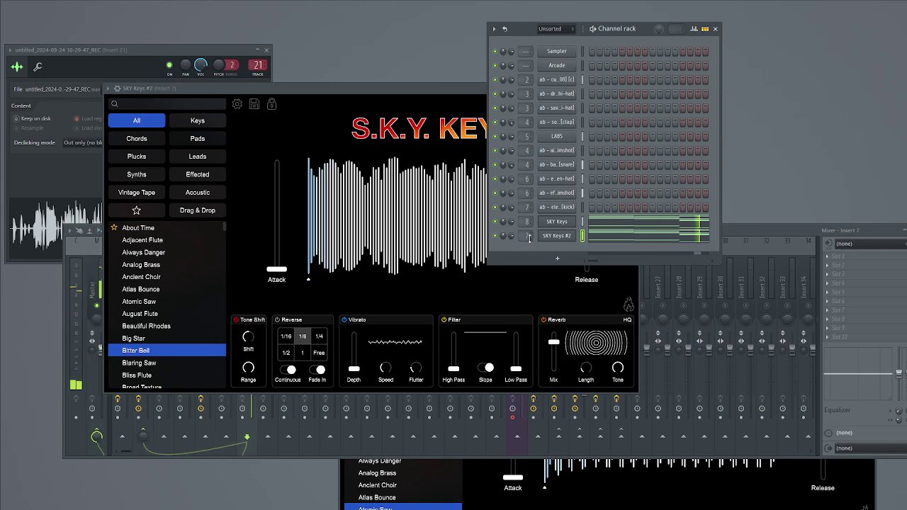
key(alt+Tab)
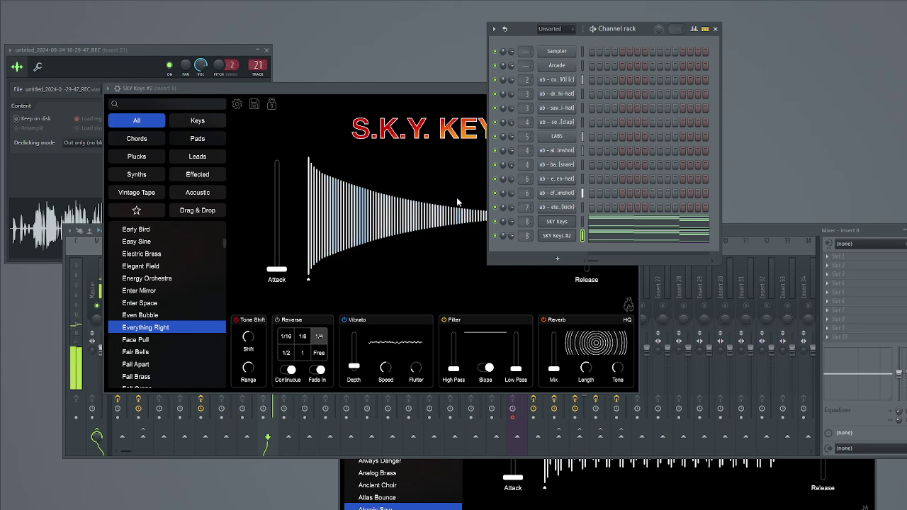
Split Pattern 11 by channel and keep only one SKY Keys #2 clip on Track 5 and one SKY Keys clip on Track 6 at bar 1.
click(291, 8)
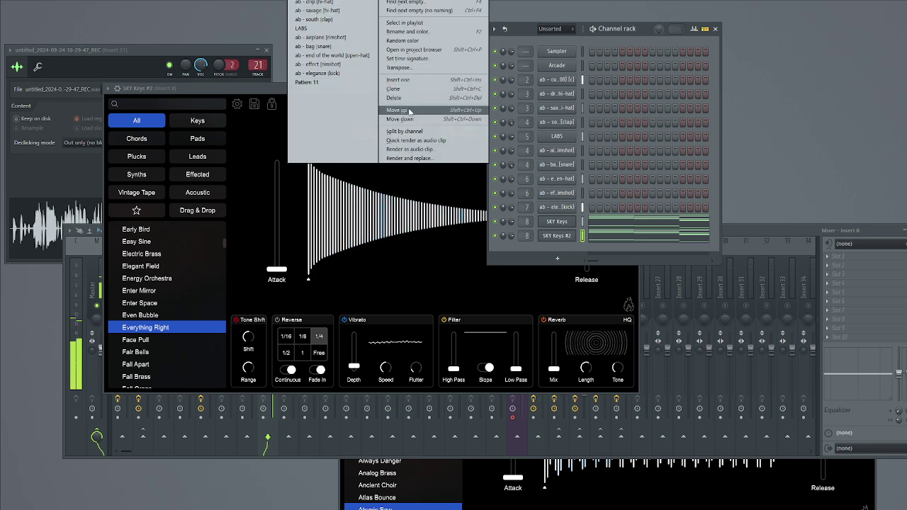
click(403, 131)
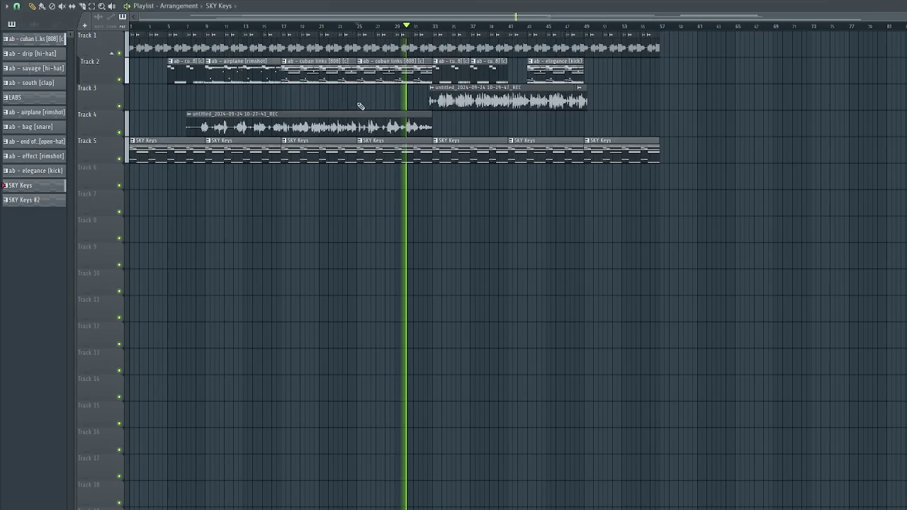
click(182, 150)
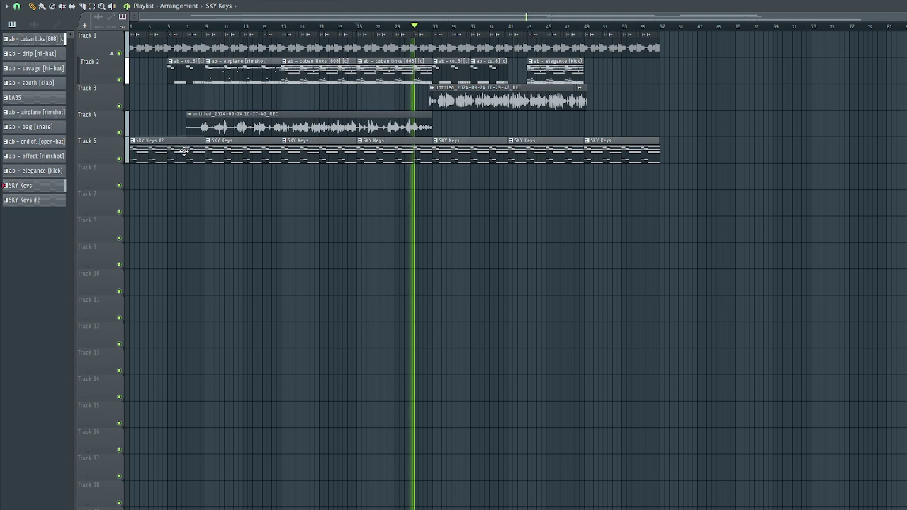
click(136, 177)
drag(248, 158, 615, 160)
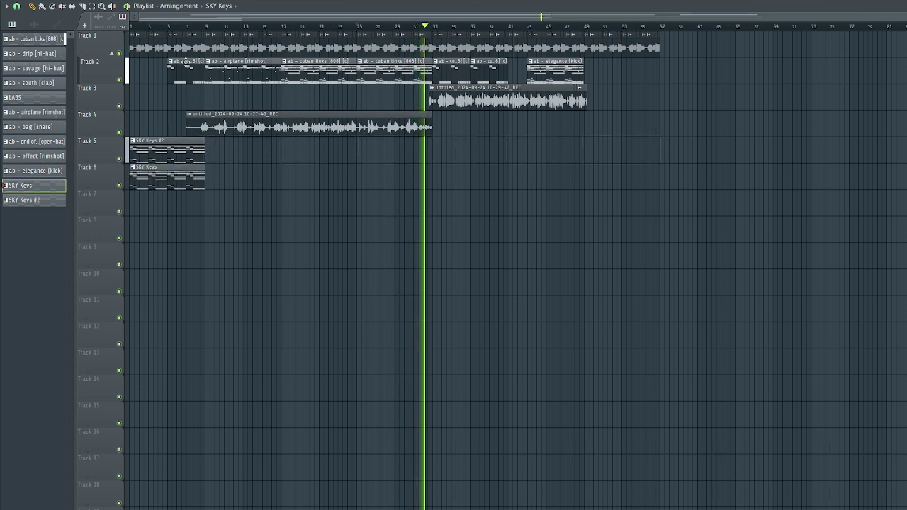
Play the intro with both SKY Keys parts and delete the SKY Keys #2 clip from Track 5.
key(space)
click(160, 27)
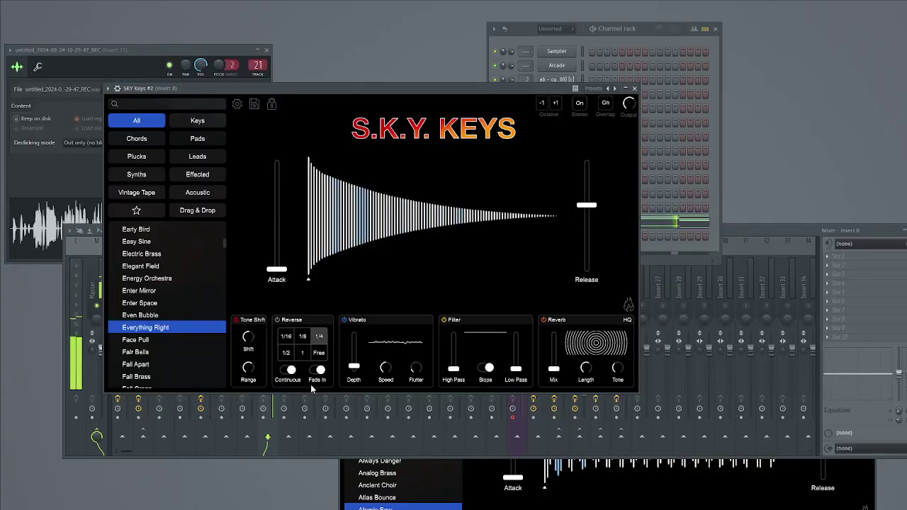
key(F9)
key(F9)
key(F5)
key(F5)
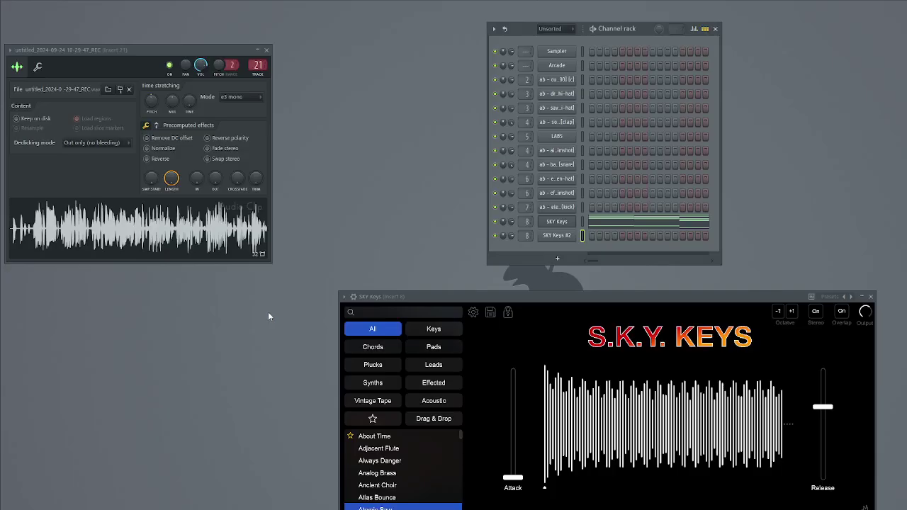
key(F6)
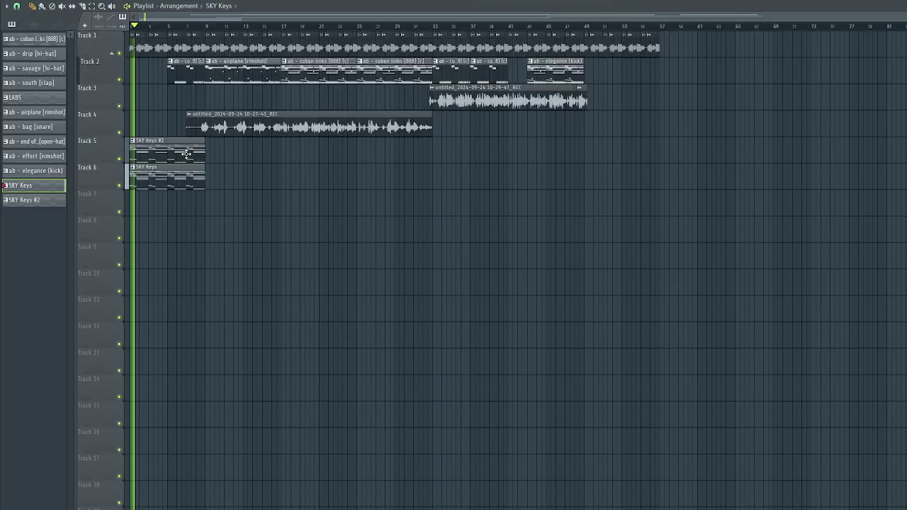
right_click(186, 154)
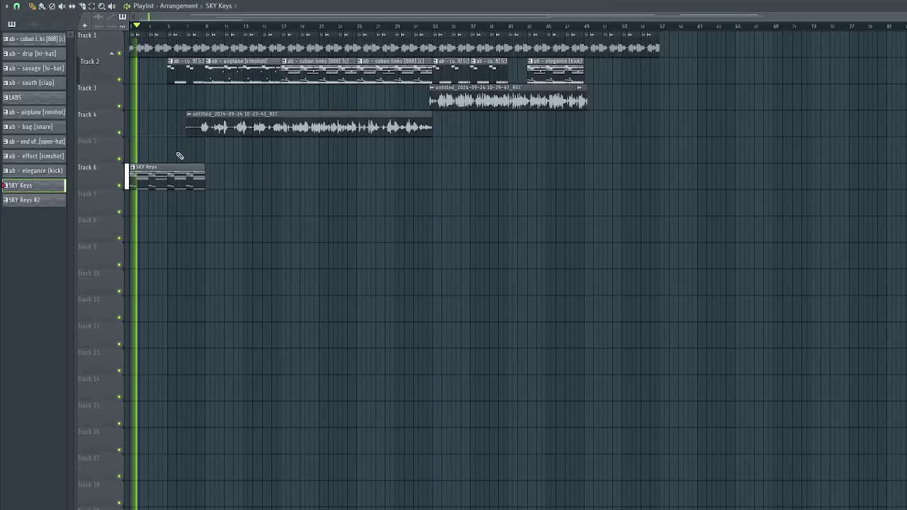
Undo the deletion of the SKY Keys #2 clip, mute the SKY Keys clip on Track 6 and repeat SKY Keys #2 at bar 9.
key(ctrl+z)
key(space)
right_click(182, 187)
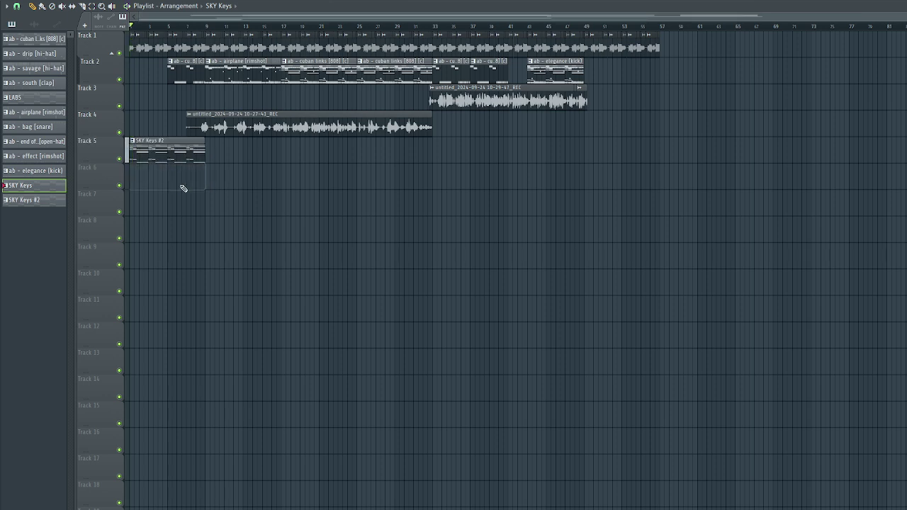
key(ctrl+z)
alt+right_click(169, 186)
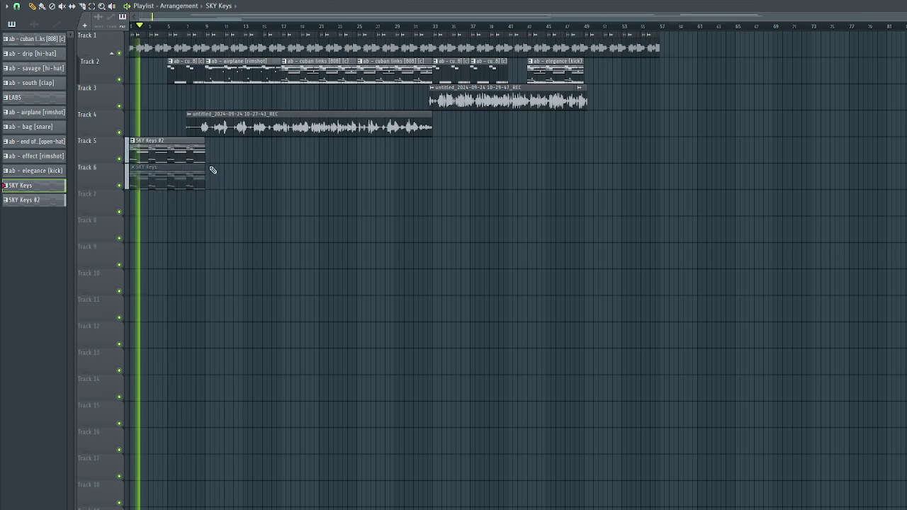
key(space)
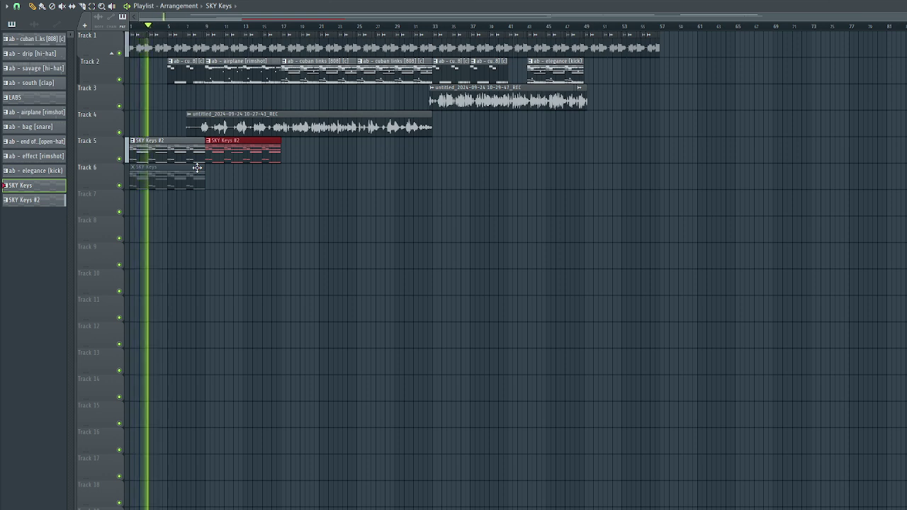
Arpeggiate the SKY Keys notes with the Alternate pattern, range 1 and Block sync, and return to the playlist.
double_click(198, 180)
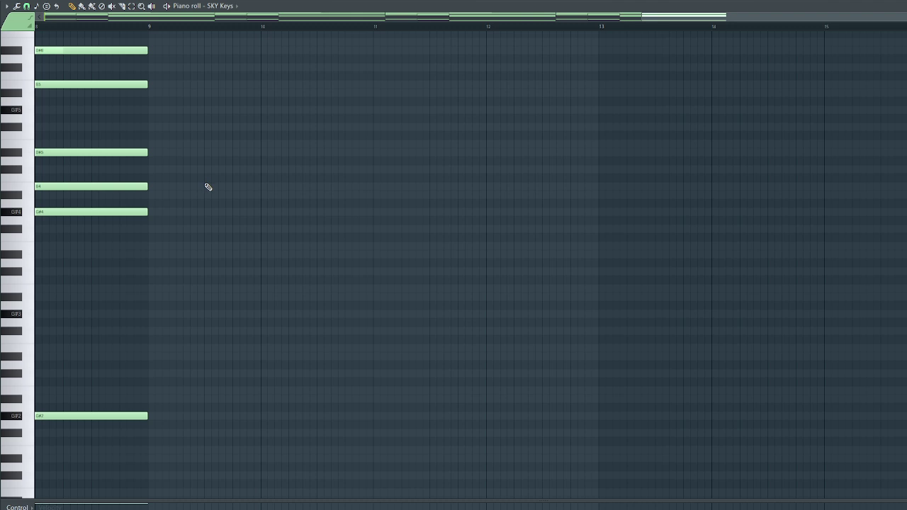
scroll(203, 31, down, 4)
key(alt+a)
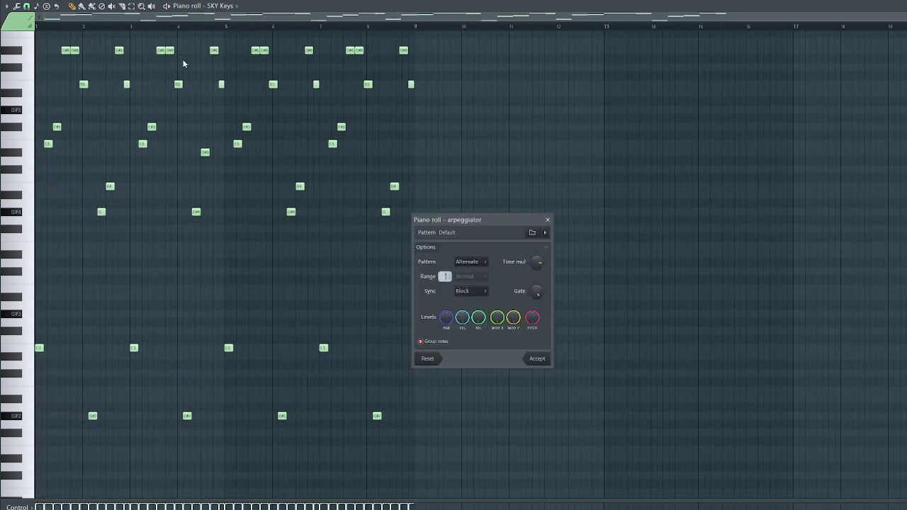
click(538, 362)
key(F5)
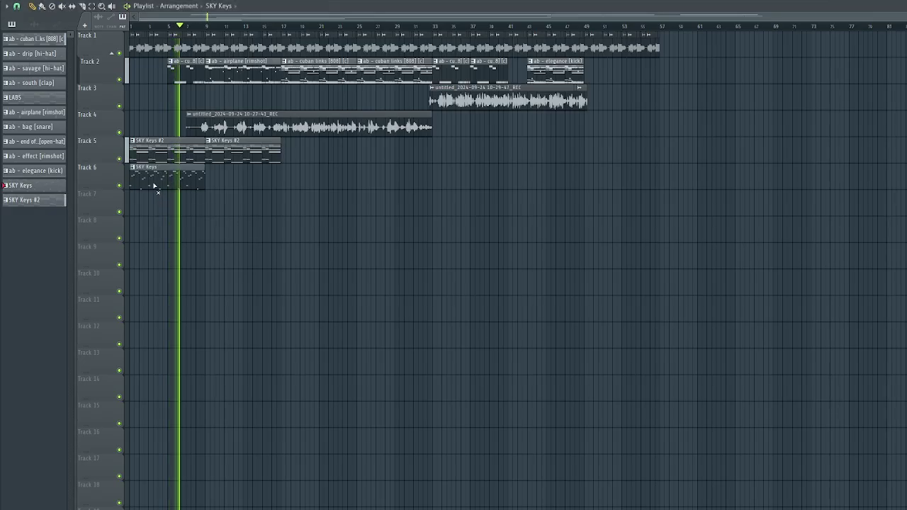
Place a SKY Keys #2 clip at bar 9 on Track 5 and delete the SKY Keys clip from Track 6.
double_click(158, 182)
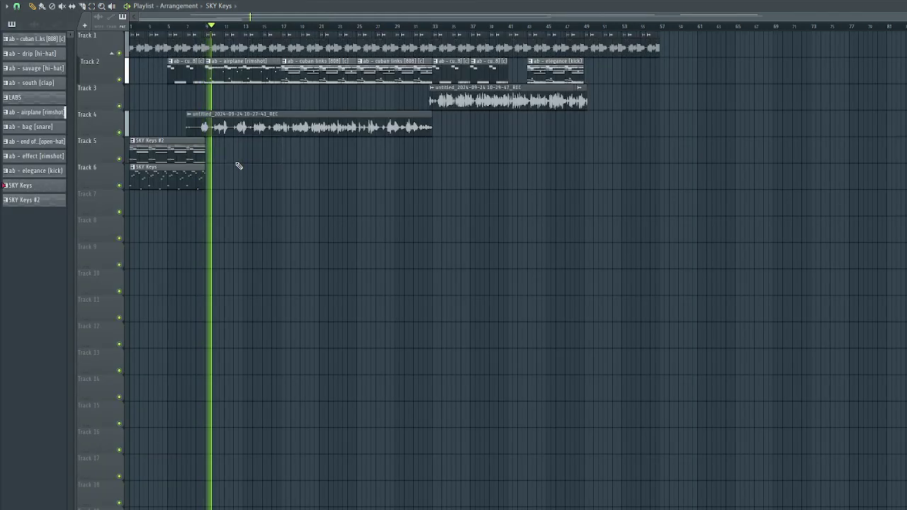
click(238, 163)
right_click(191, 177)
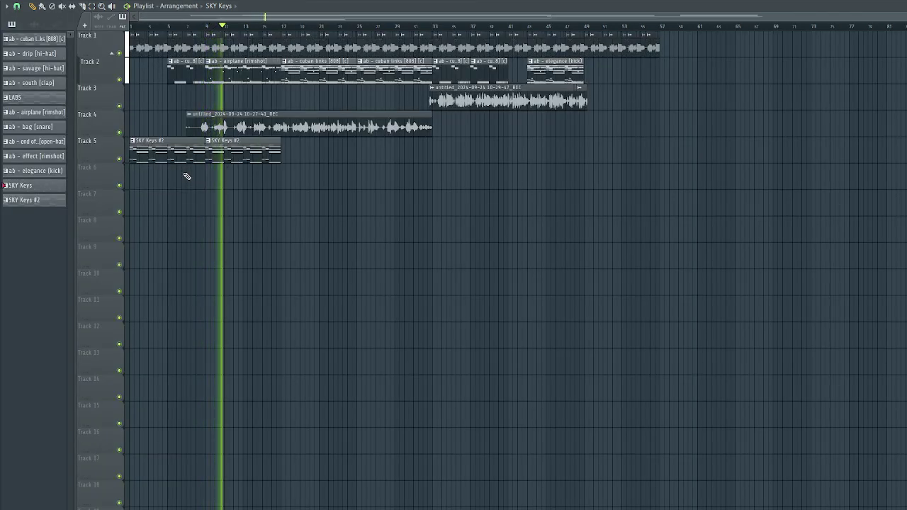
Trim the start of the Track 4 vocal clip to about bar 8 and mute Tracks 3 and 4.
click(185, 127)
drag(185, 127, 199, 132)
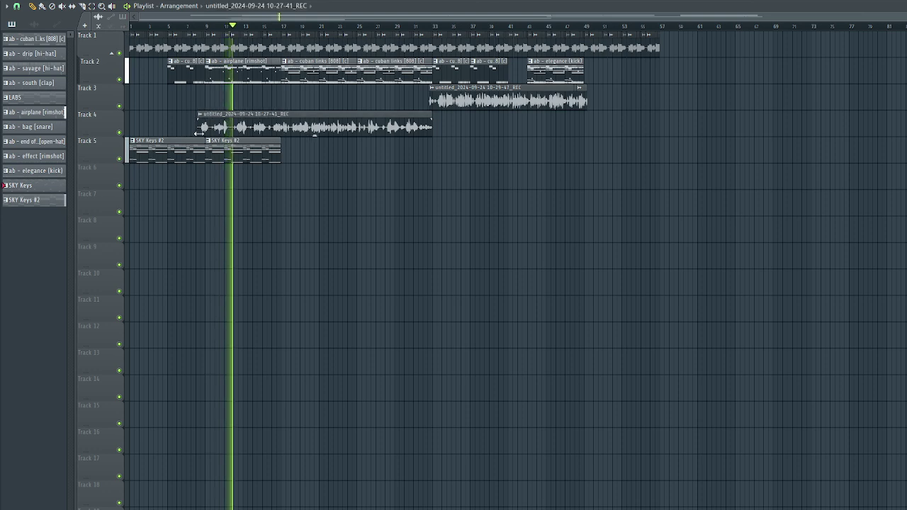
click(119, 132)
click(119, 106)
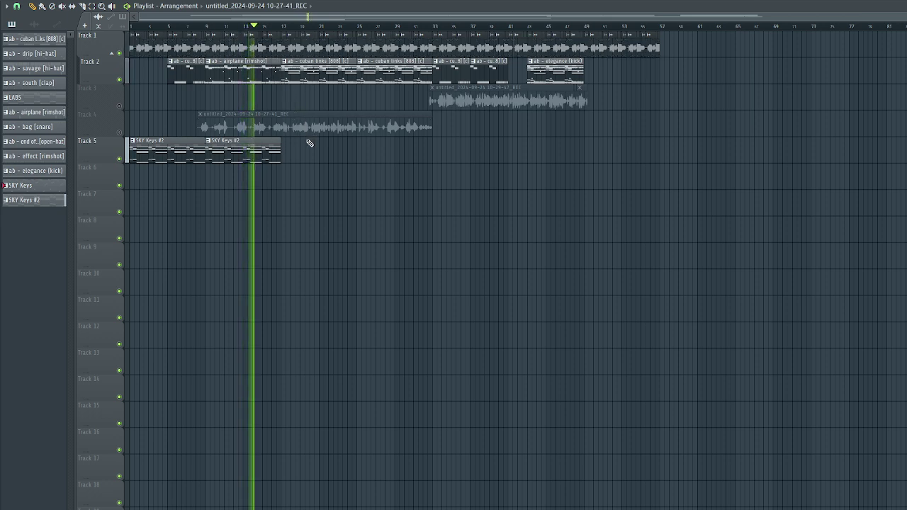
Place SKY Keys clips on Track 6 at bars 17 and 25.
click(34, 200)
click(286, 173)
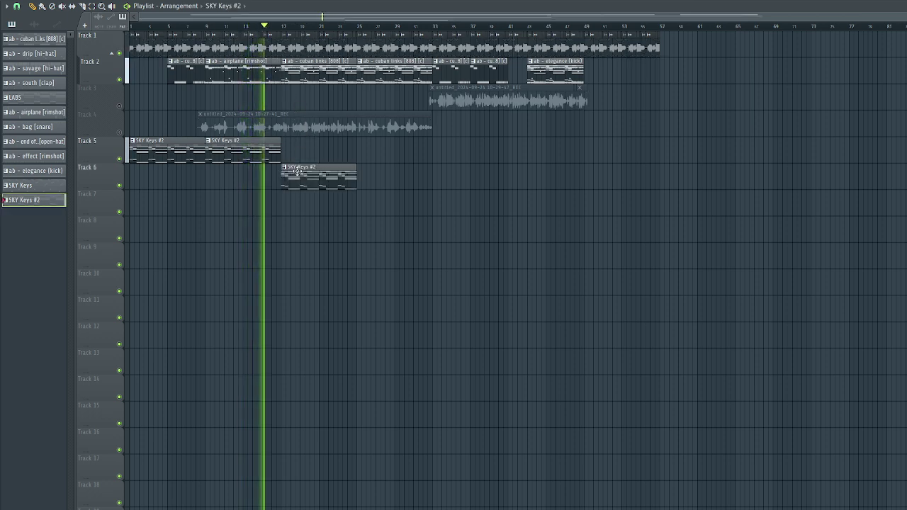
right_click(352, 170)
click(34, 185)
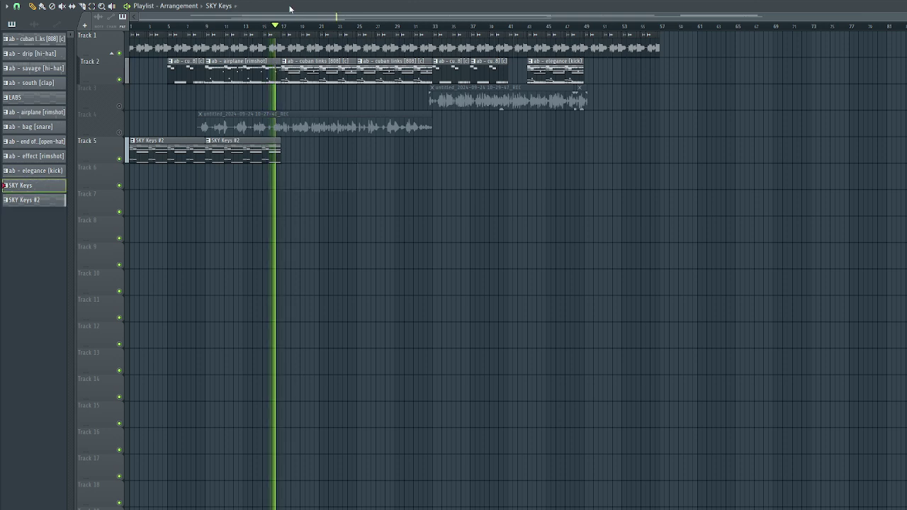
click(281, 173)
key(ctrl+b)
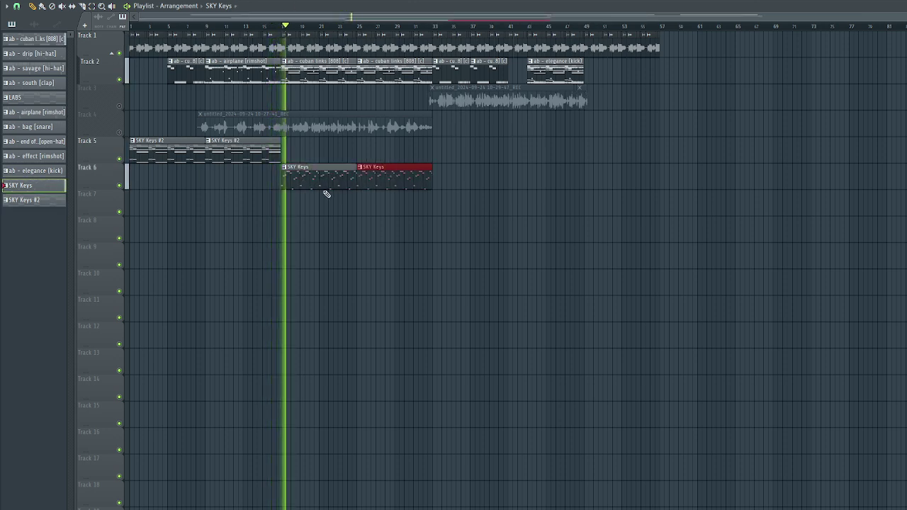
Copy SKY Keys #2 to bars 25, 33 and 43 on Track 5, and SKY Keys to bar 43 on Track 6, ending both bar 43 clips at bar 49.
mouse_move(241, 150)
mouse_down()
mouse_move(482, 156)
mouse_move(468, 155)
mouse_up()
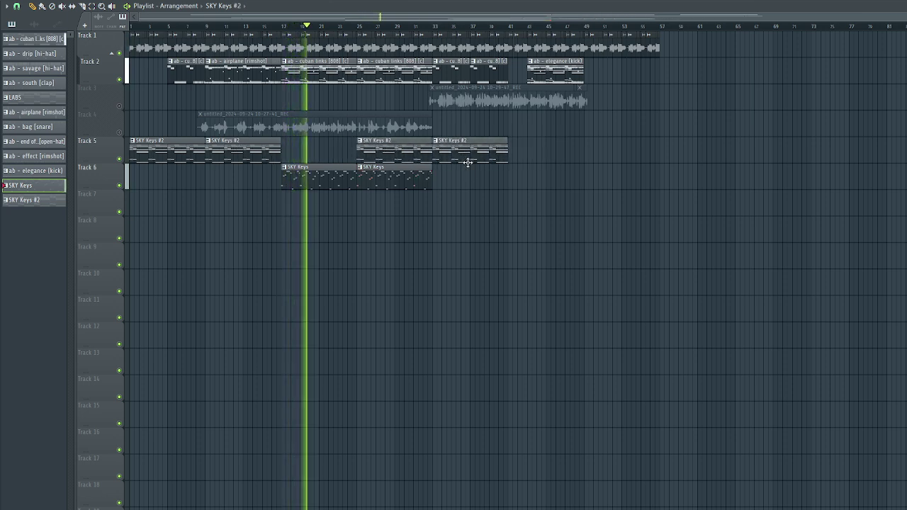
key(ctrl+b)
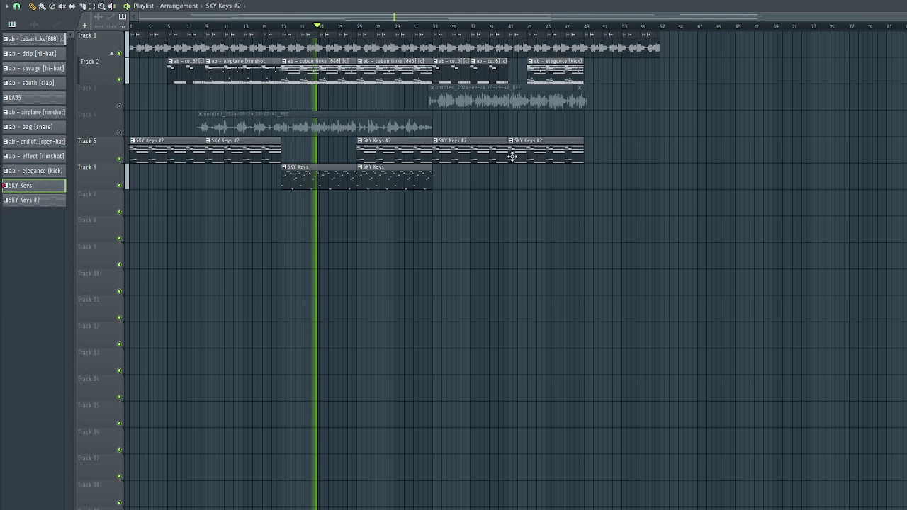
drag(509, 162, 531, 164)
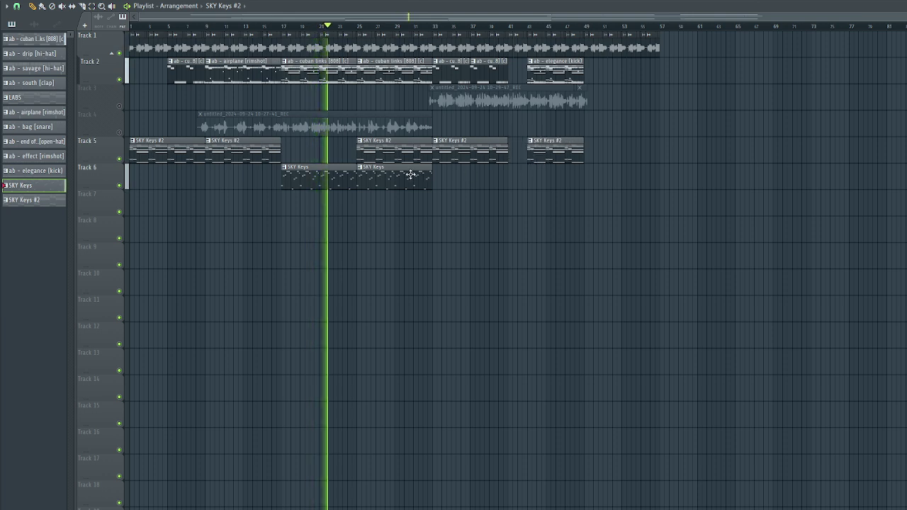
mouse_move(409, 174)
mouse_down()
mouse_move(560, 180)
mouse_move(528, 190)
mouse_up()
Copy the Track 4 vocal clip to about bar 48 and trim its end to bar 65.
drag(272, 128, 648, 136)
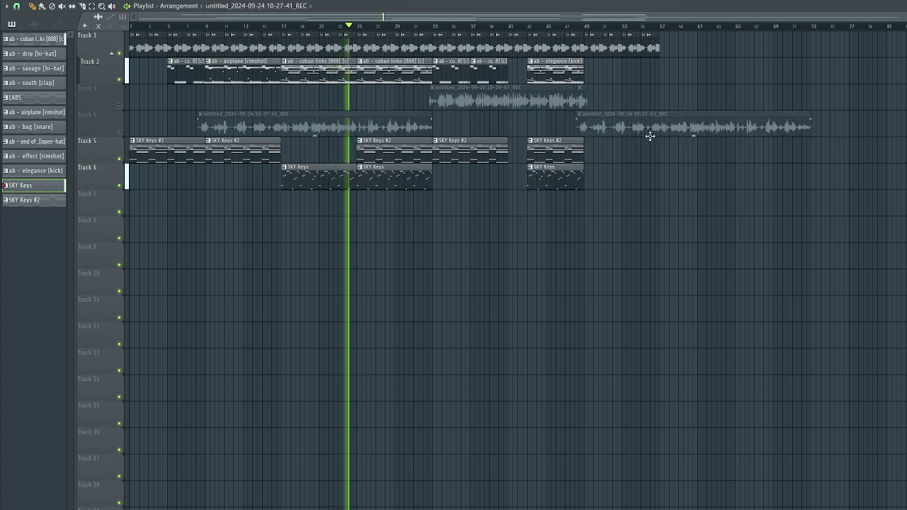
drag(807, 113, 734, 141)
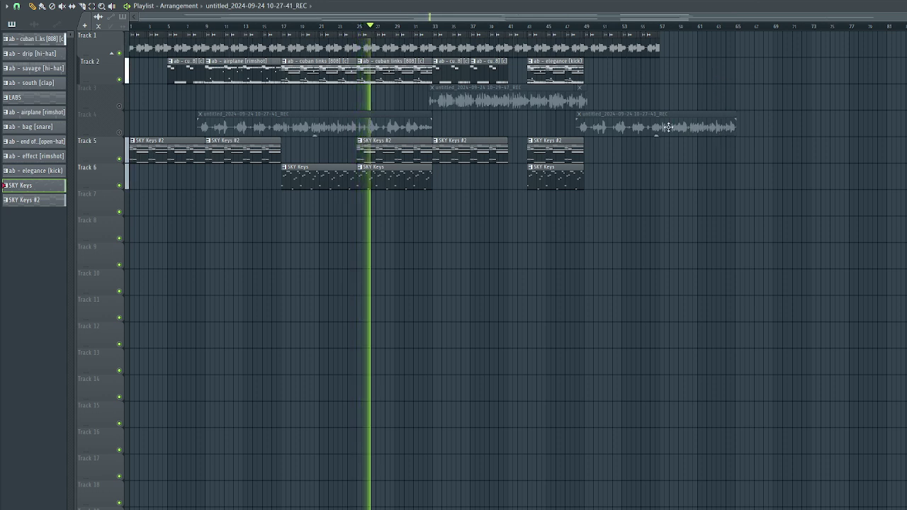
Select the clips of bars 17 to 33 on Tracks 1, 2, 5 and 6 and copy them to bar 49, starting on Track 6.
drag(409, 172, 355, 158)
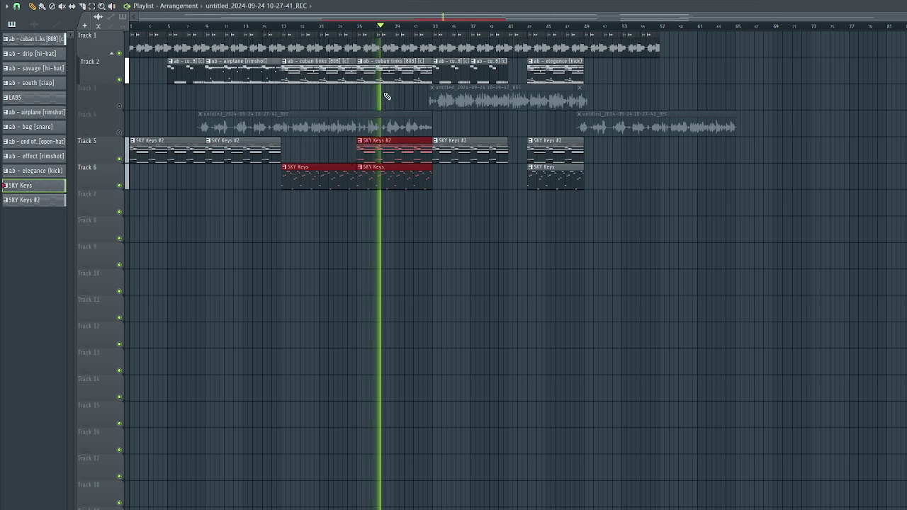
drag(385, 110, 282, 30)
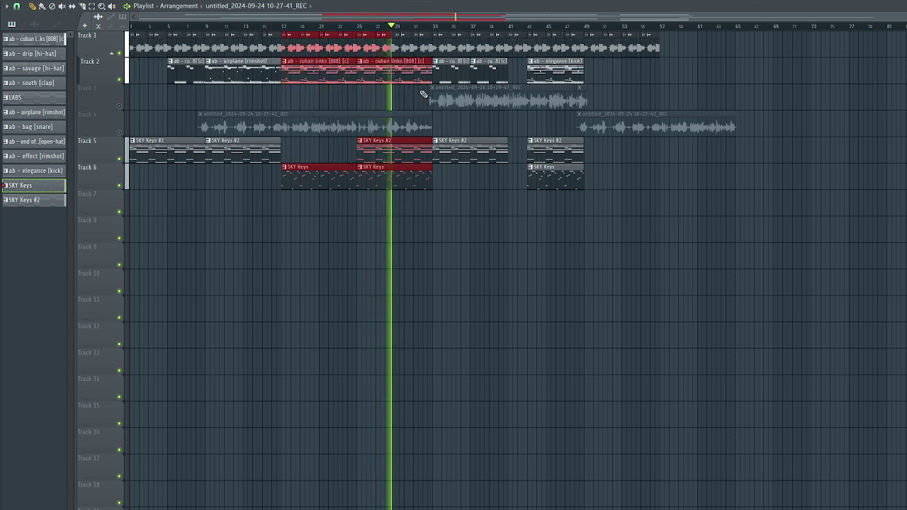
drag(425, 106, 430, 52)
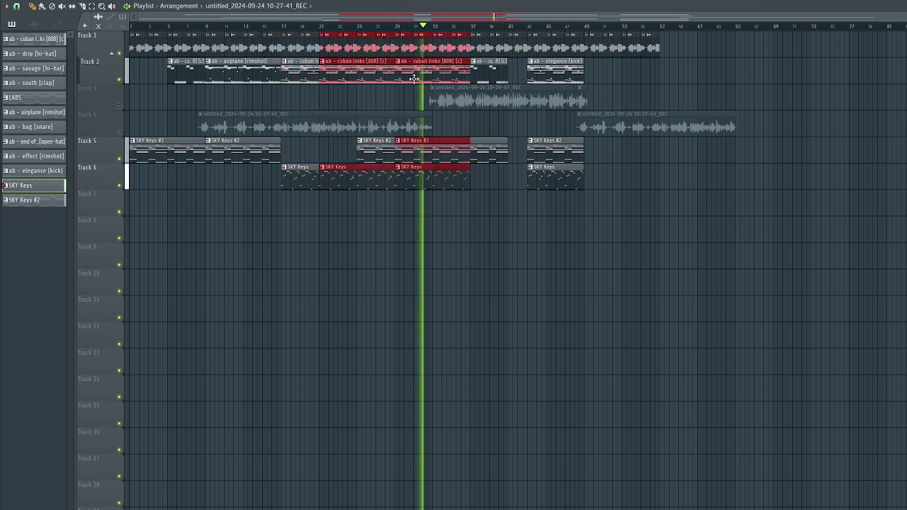
drag(380, 83, 642, 212)
Move the Track 1 clips of bars 49 to 57 to start at bar 65.
drag(692, 80, 588, 43)
key(space)
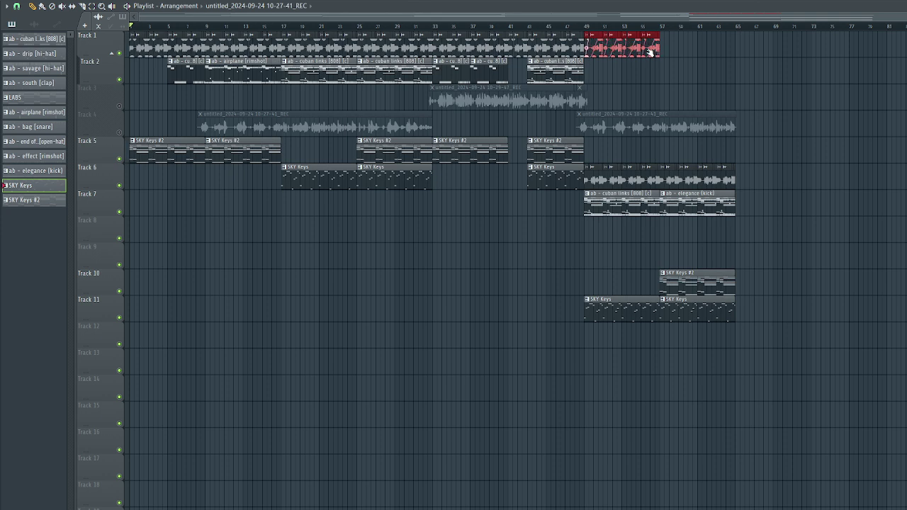
drag(651, 49, 796, 54)
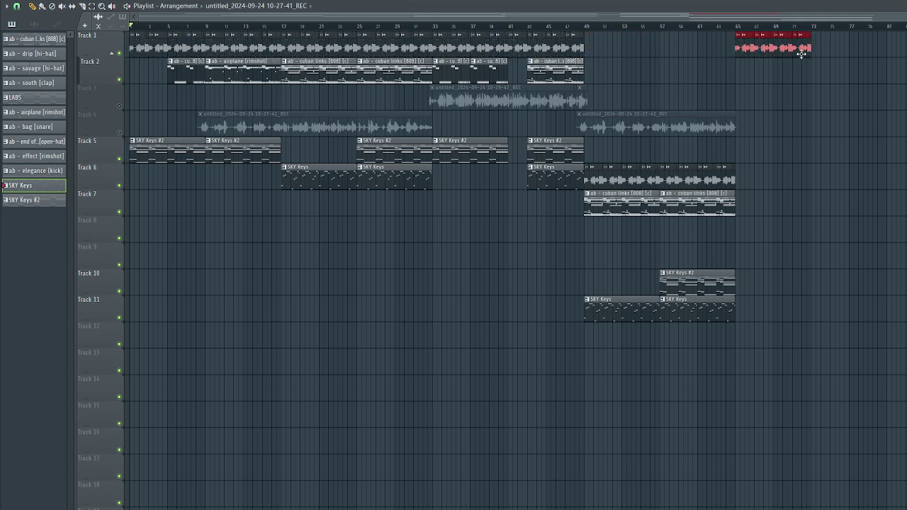
Move the copied bar 49 to 65 section up five tracks and unmute vocal Tracks 3 and 4.
drag(833, 323, 584, 162)
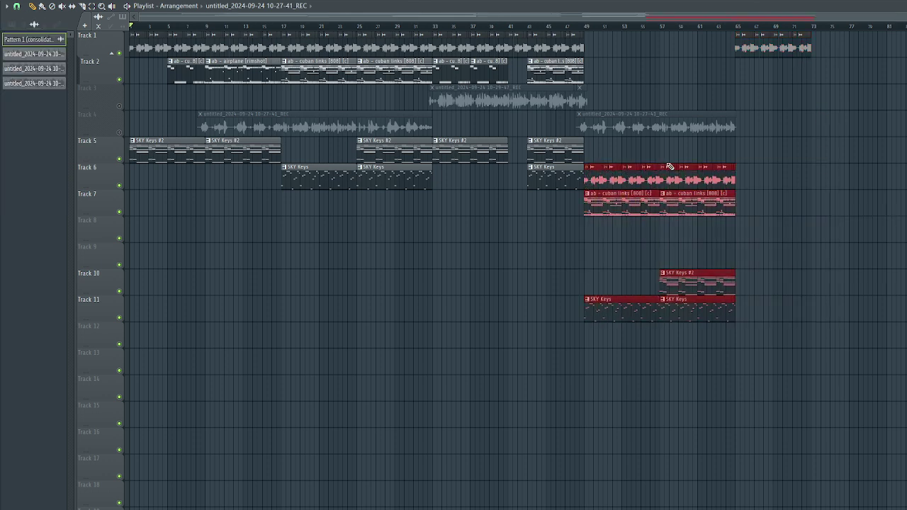
key(shift+Up)
key(shift+Up)
key(shift+Up)
key(shift+Up)
key(shift+Up)
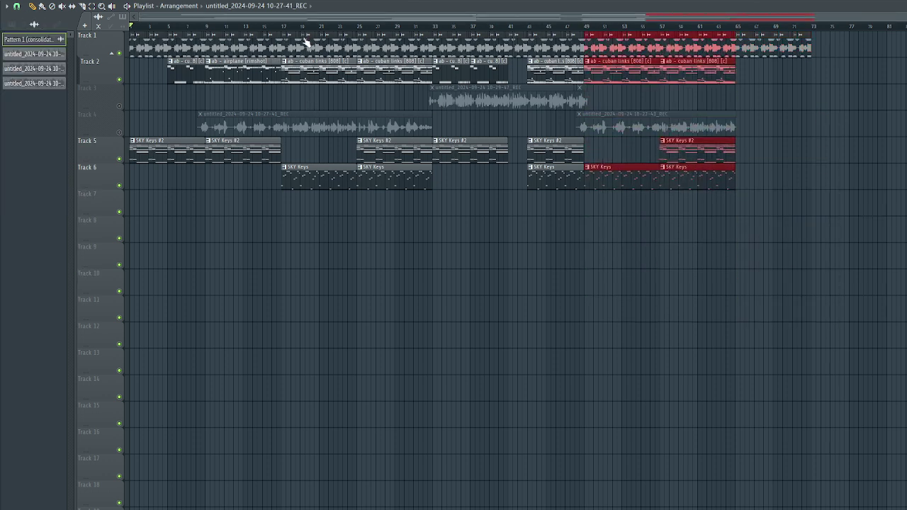
key(ctrl+d)
right_click(120, 133)
right_click(119, 132)
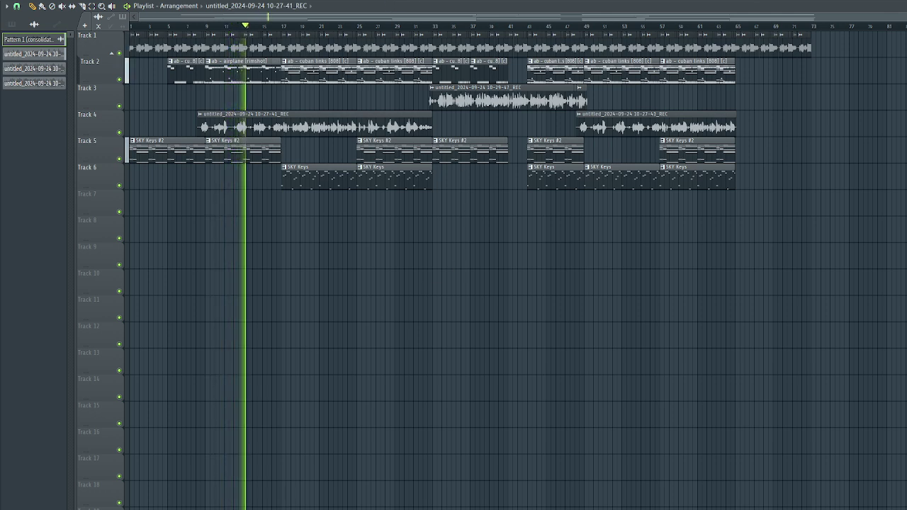
Load Ozone 11 Maximizer in the Master's first effect slot, set its gain to +1.1 dB, and play the song through.
key(F9)
click(837, 259)
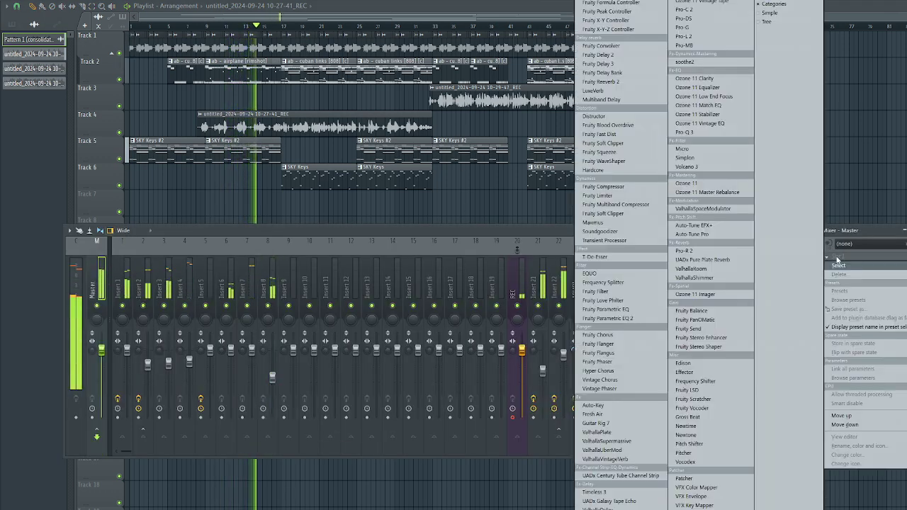
click(608, 508)
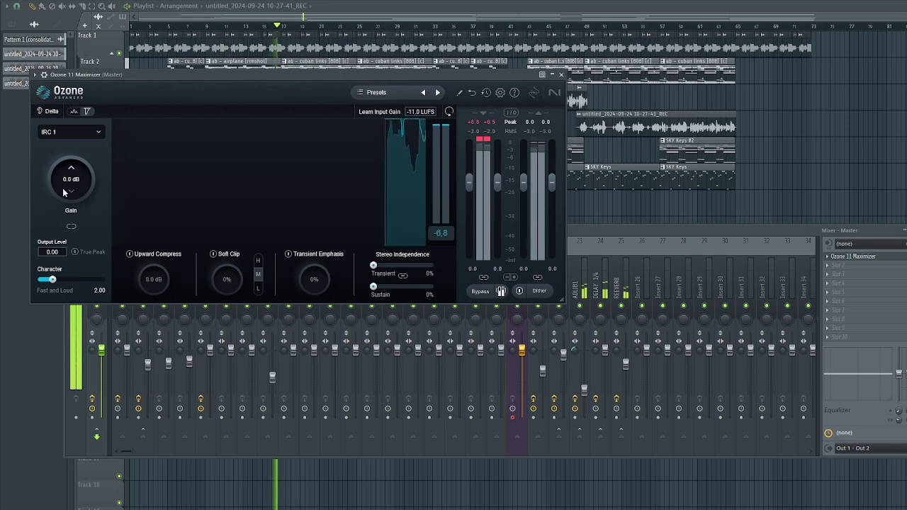
drag(59, 181, 60, 182)
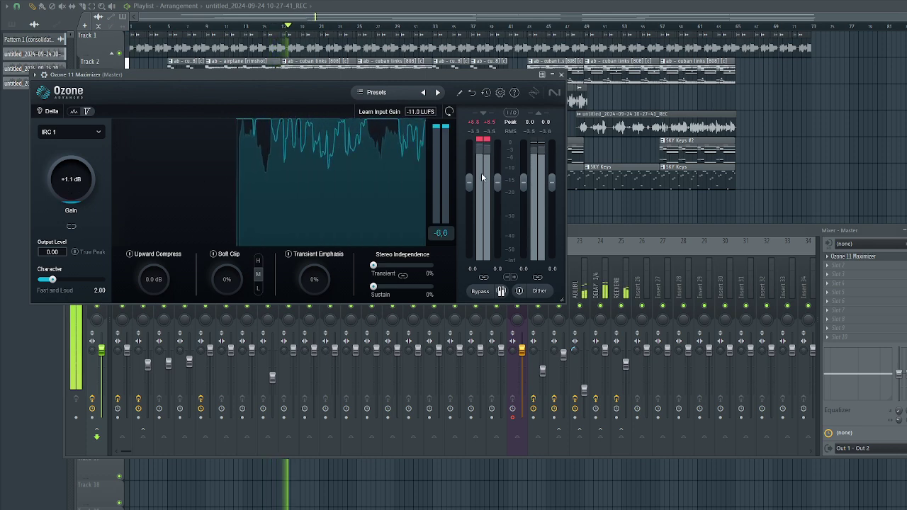
click(562, 75)
click(560, 74)
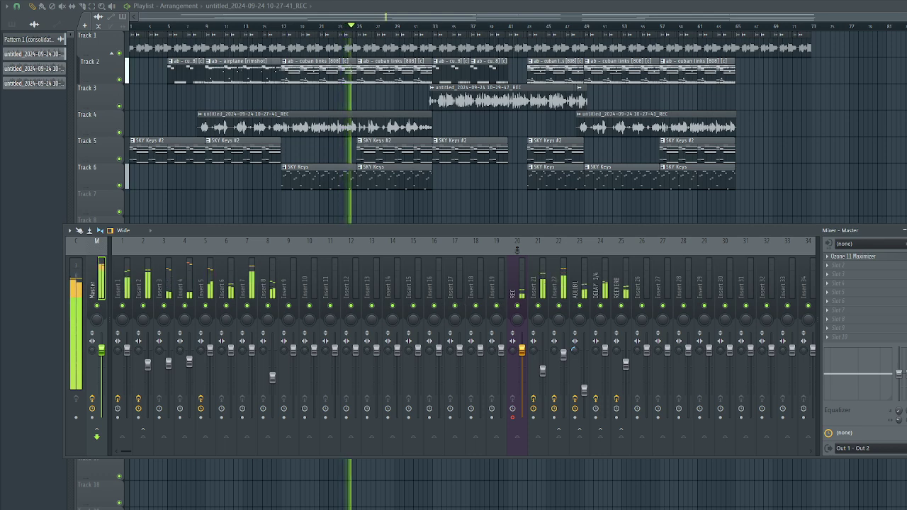
key(F9)
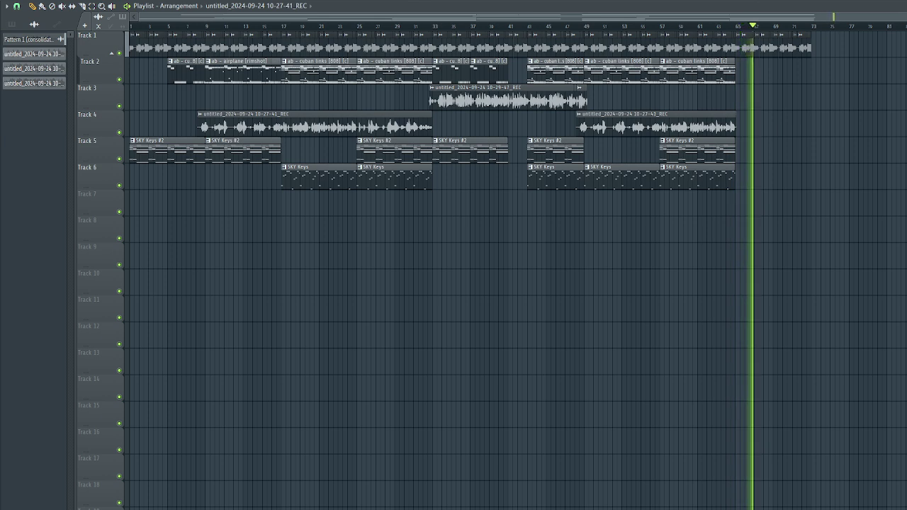
key(space)
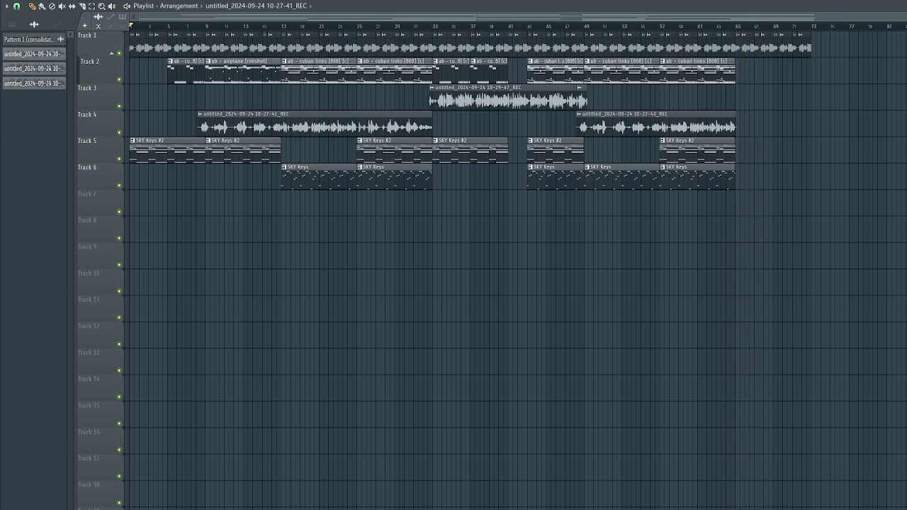